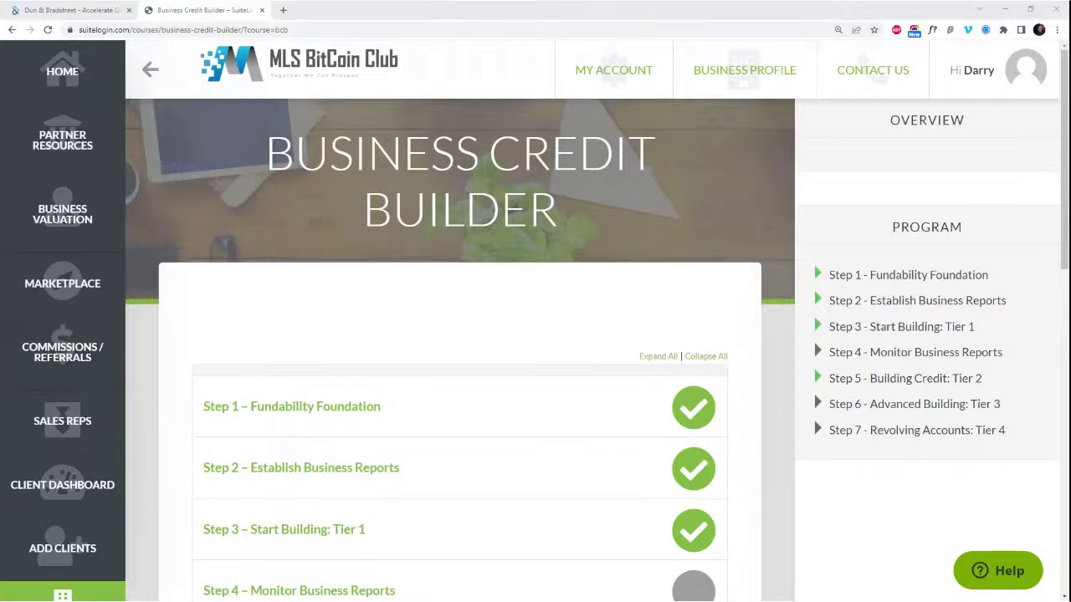
- Open Step 1 – Fundability Foundation of the Business Credit Builder program and show its list of topics
scroll(455, 292, down, 2)
scroll(456, 292, up, 1)
click(933, 284)
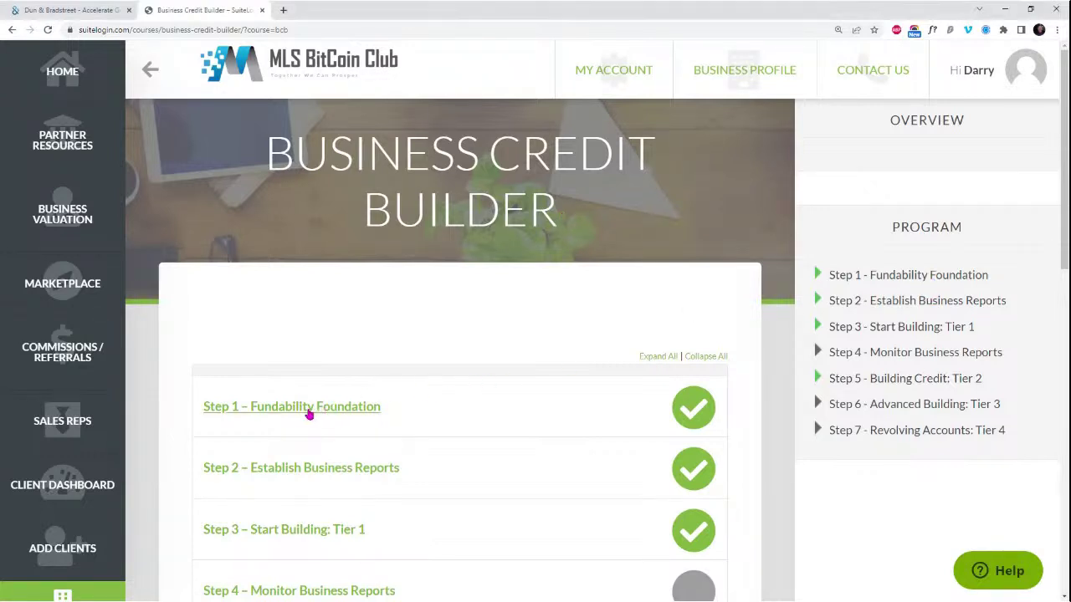
click(351, 416)
scroll(611, 353, down, 2)
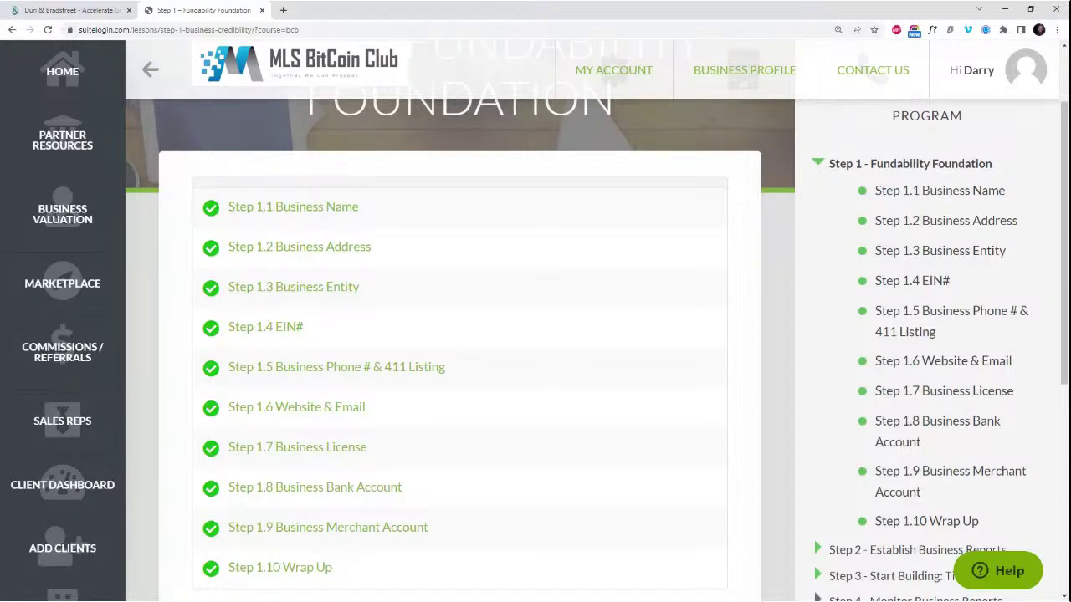
- Open Step 1.2 Business Address and review its form and the recommended virtual office providers
click(343, 249)
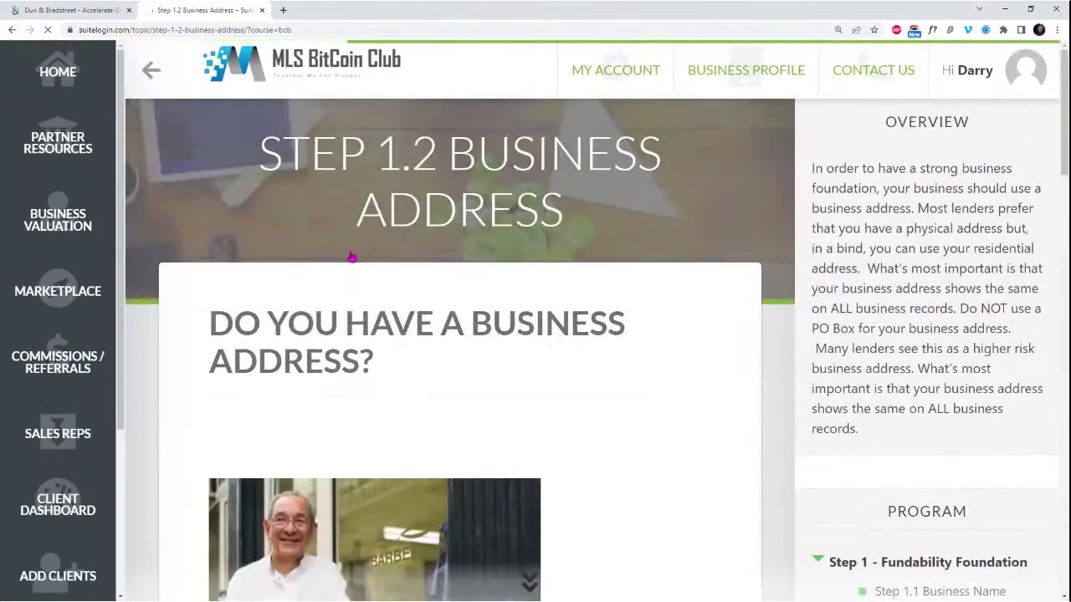
scroll(483, 296, down, 5)
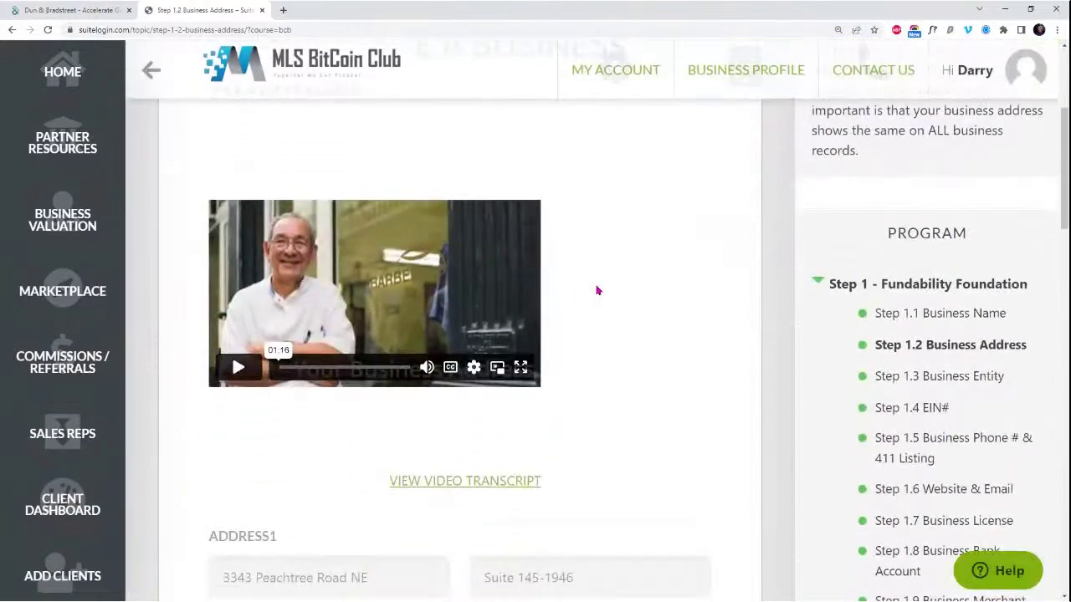
scroll(598, 289, down, 2)
scroll(625, 279, down, 4)
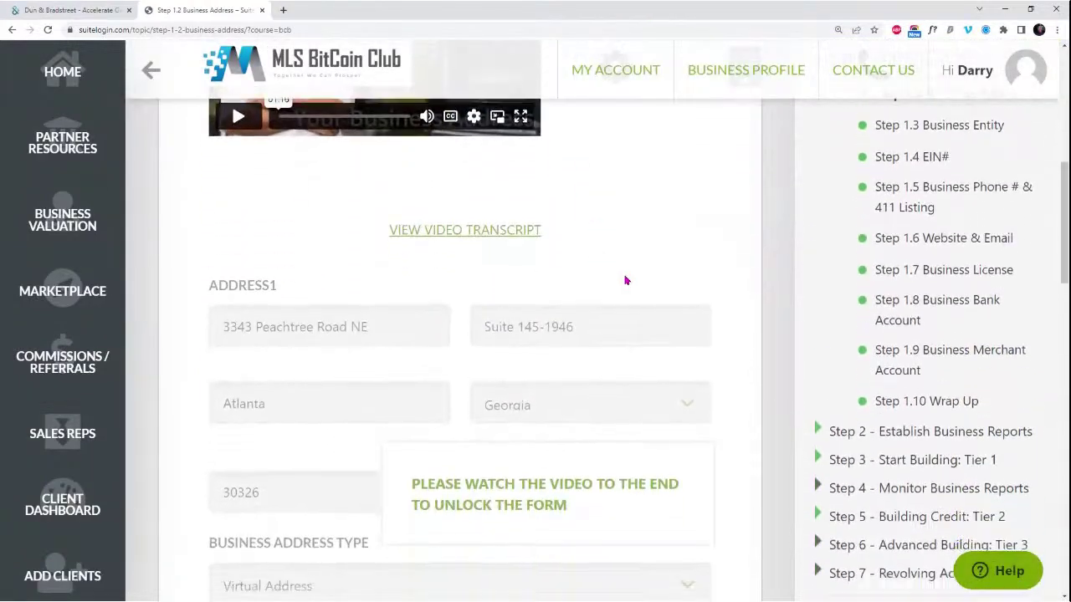
scroll(624, 279, down, 12)
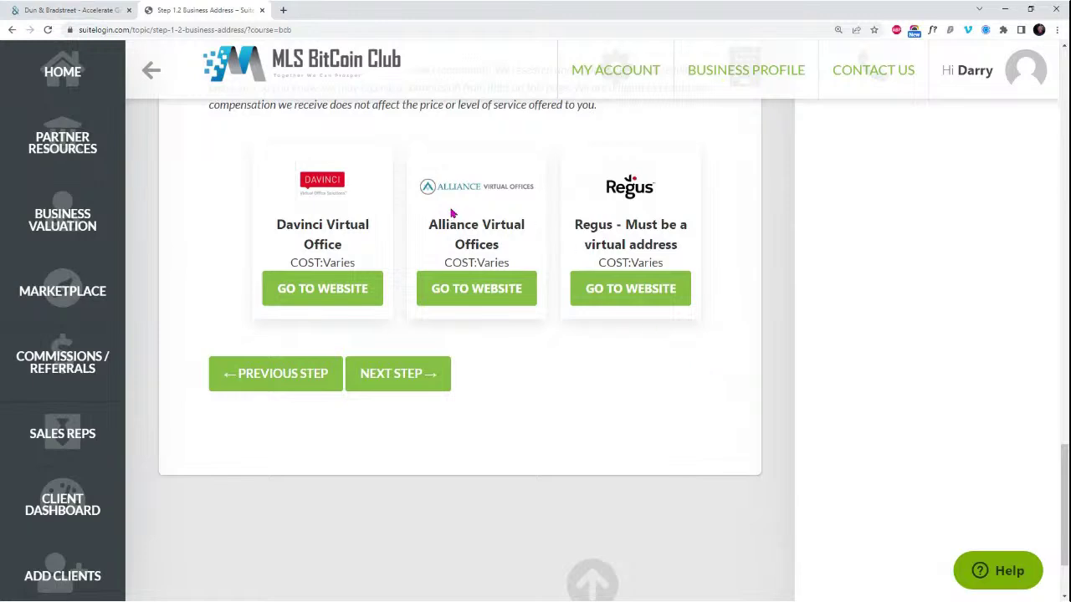
- Open the ipostal1.com website in a new browser tab
click(282, 10)
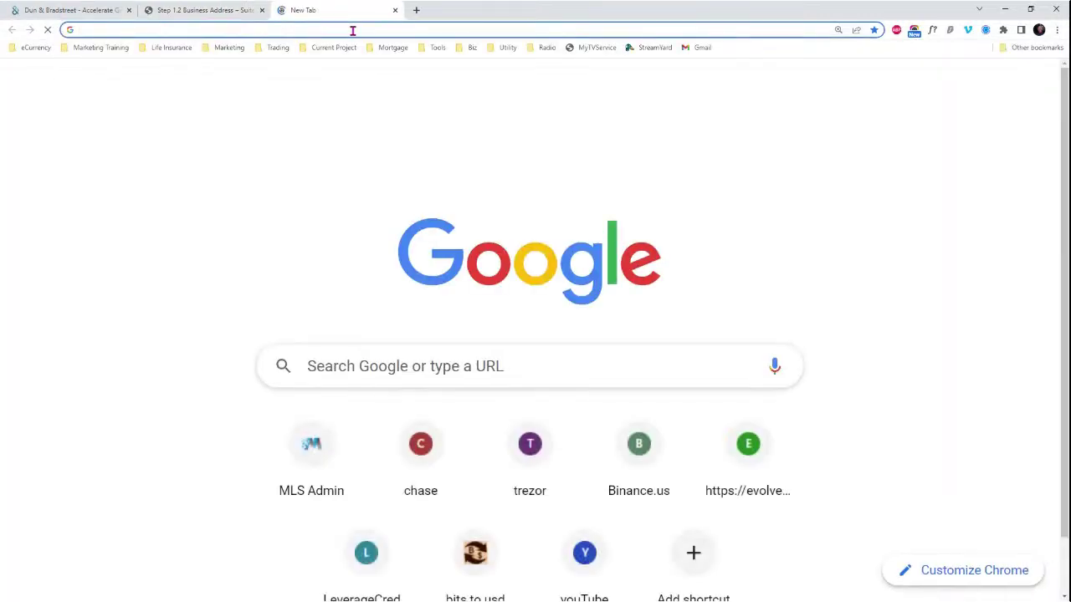
click(352, 30)
text(ipo)
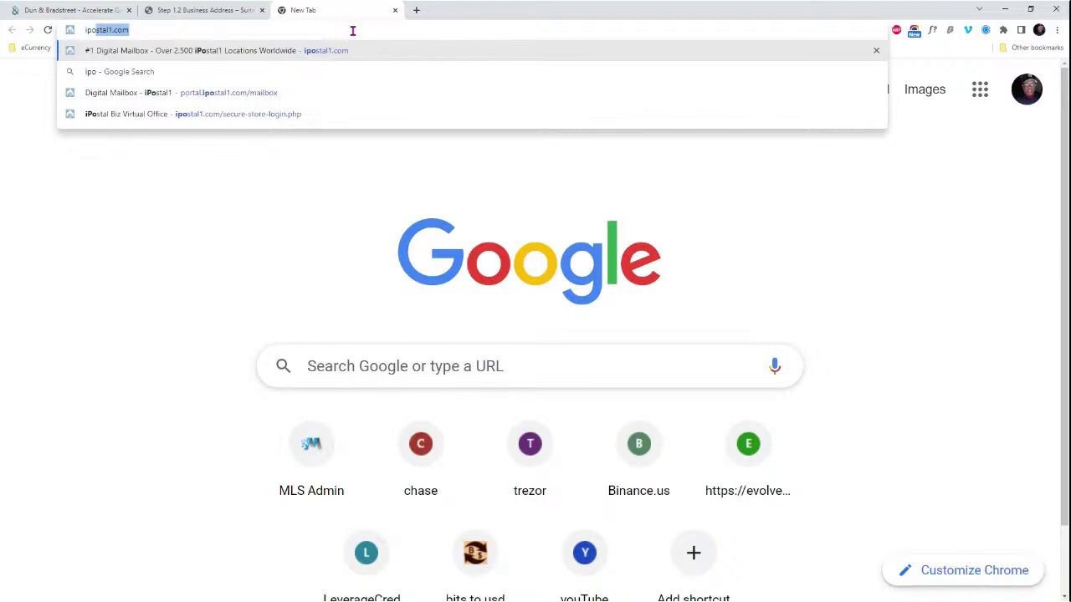
key(Return)
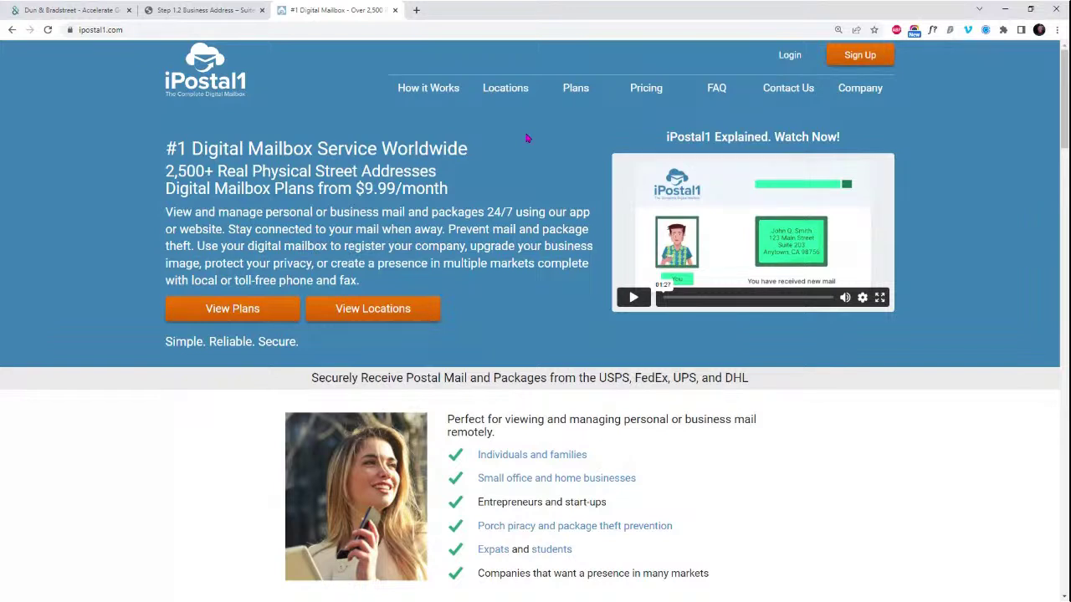
- Open iPostal1's pricing page for the Virtual Business Address plans
mouse_move(505, 88)
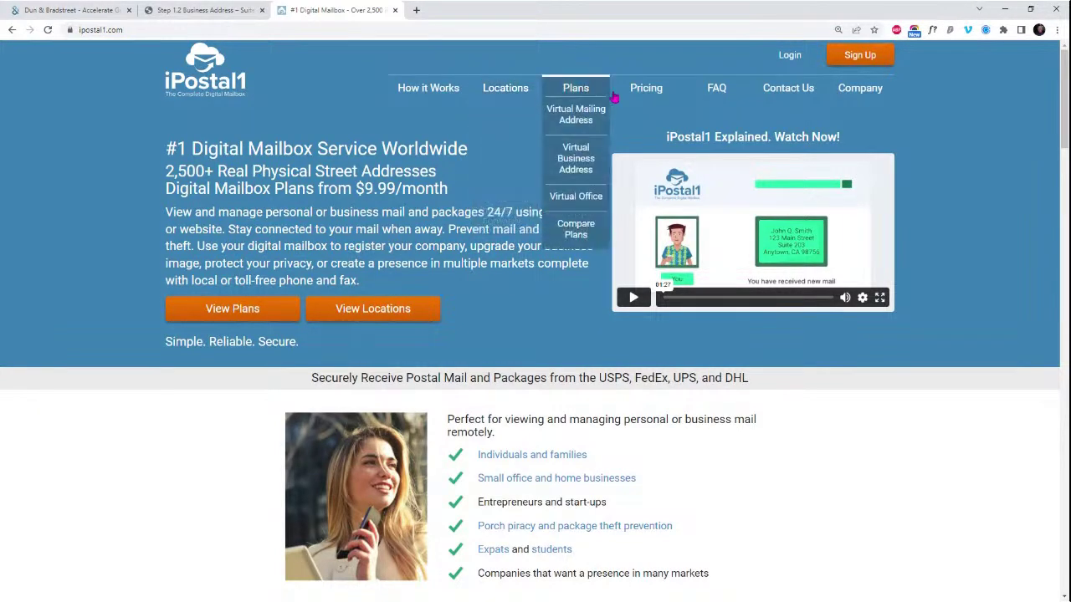
mouse_move(649, 97)
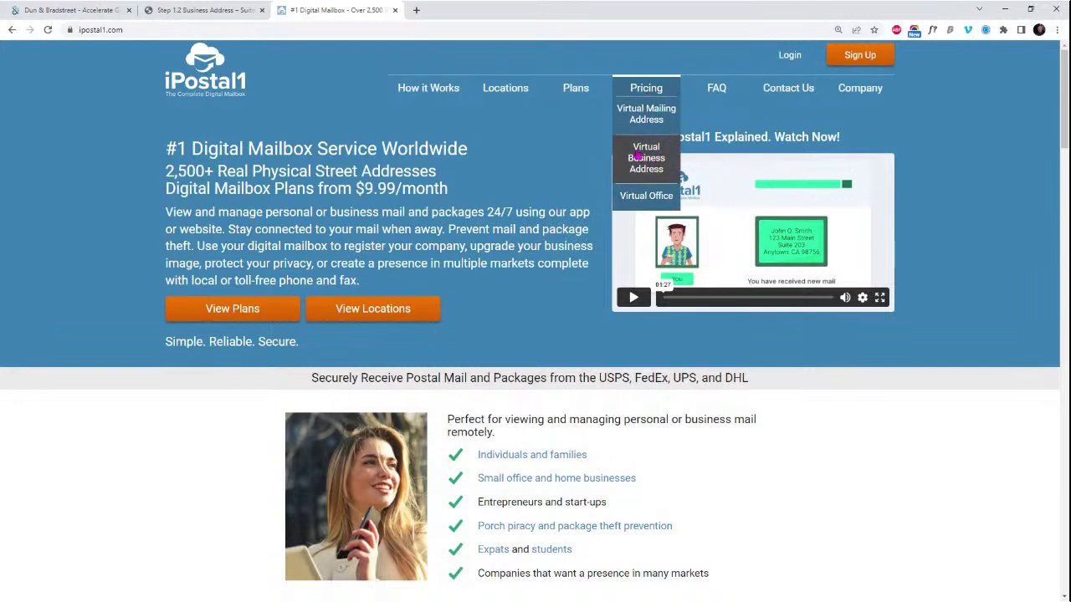
click(647, 169)
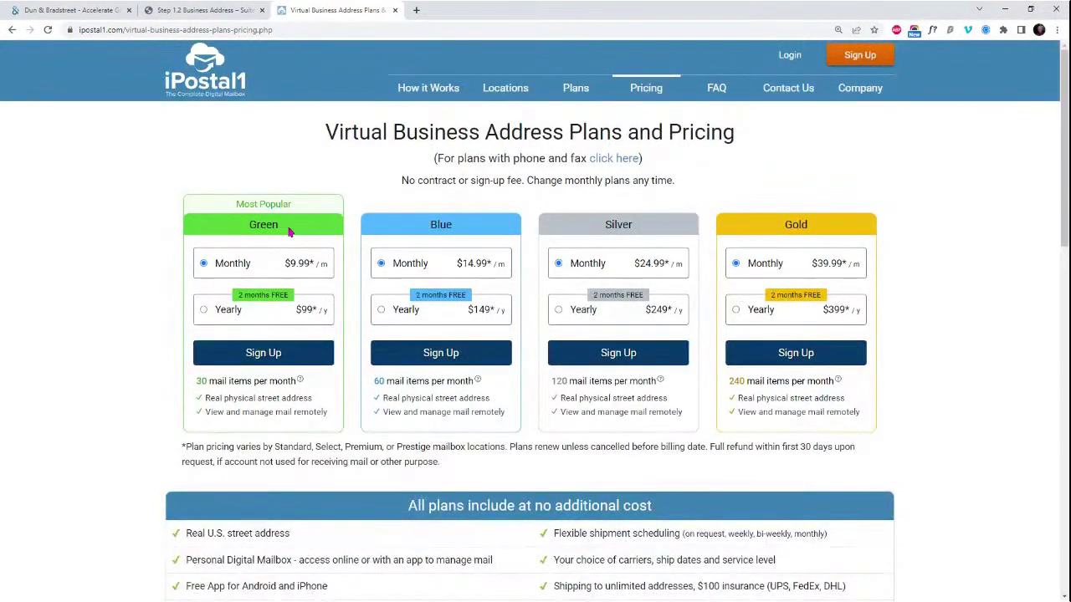
- Choose yearly billing for the Green plan and start its sign-up
scroll(276, 238, down, 2)
scroll(281, 243, up, 2)
click(248, 316)
scroll(264, 352, down, 7)
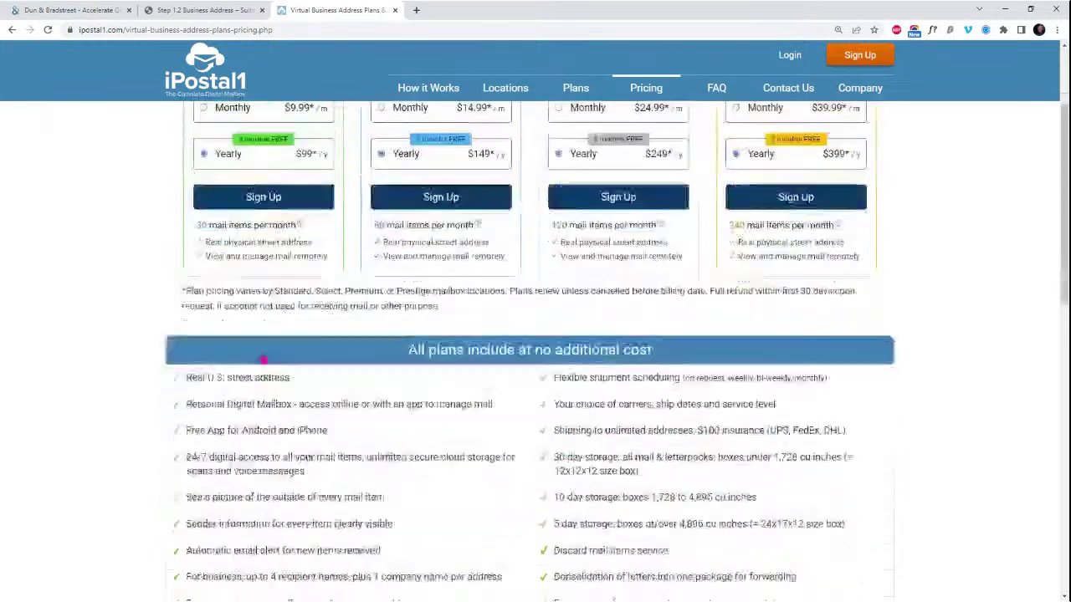
scroll(262, 354, up, 4)
scroll(262, 354, up, 1)
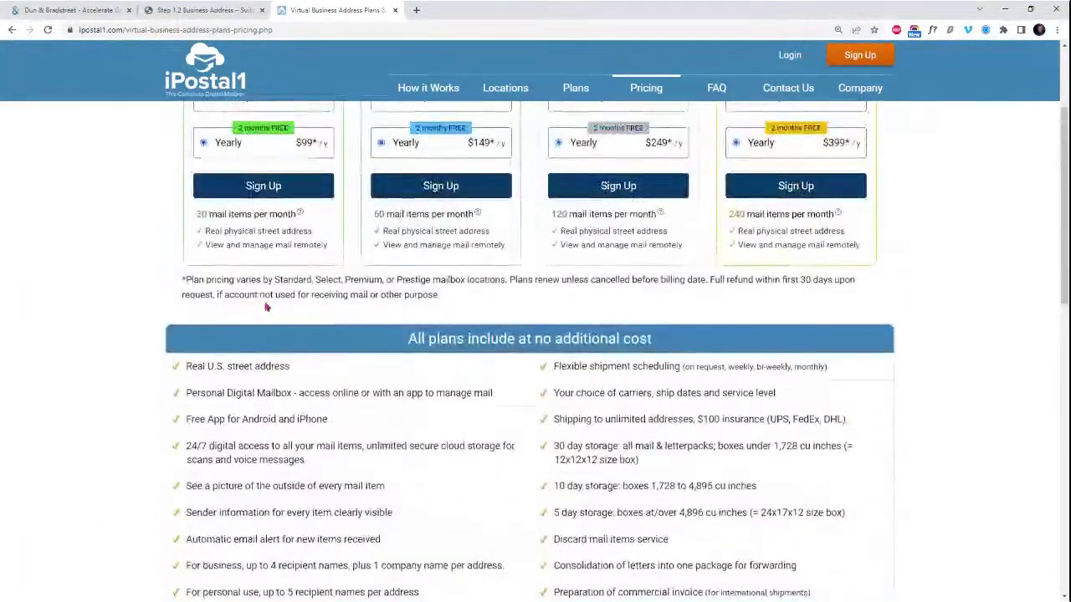
click(264, 242)
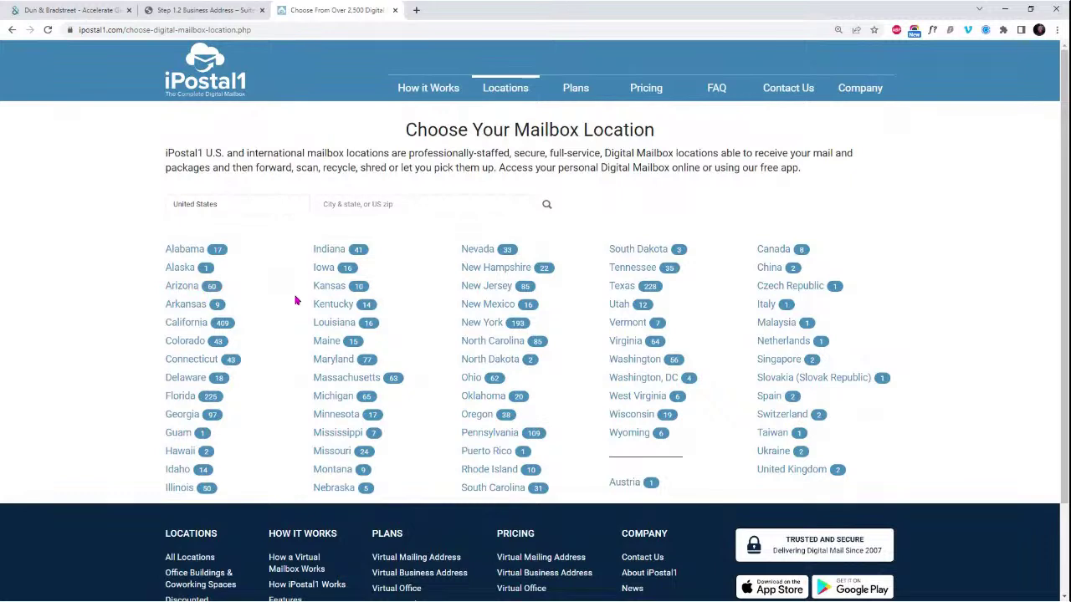
- List only office-building mailbox locations in Atlanta, Georgia, and view the enlarged photo of the Atlanta Financial Center
click(183, 414)
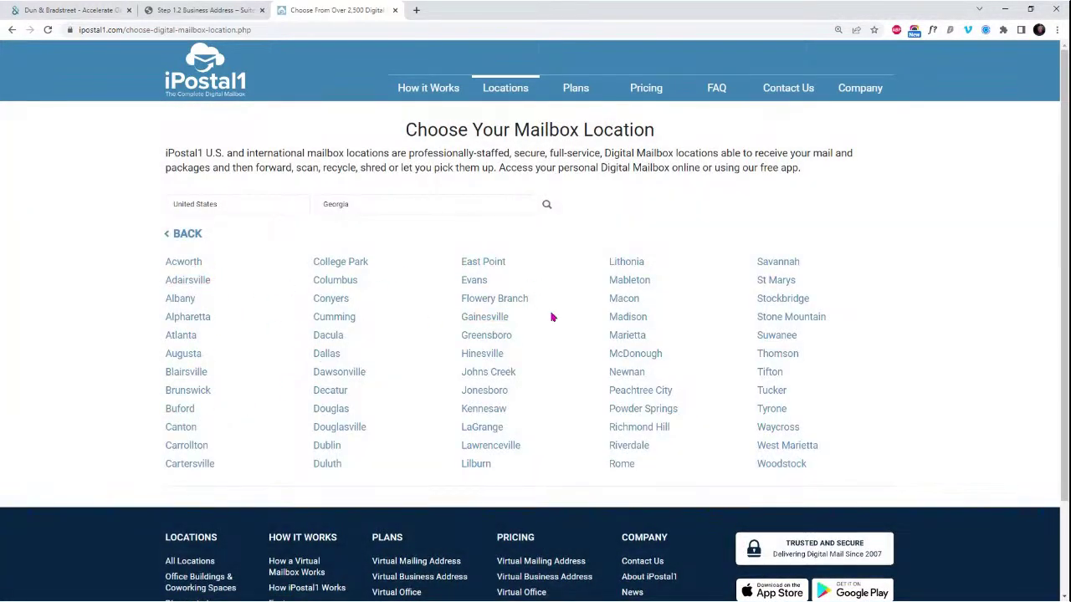
click(187, 337)
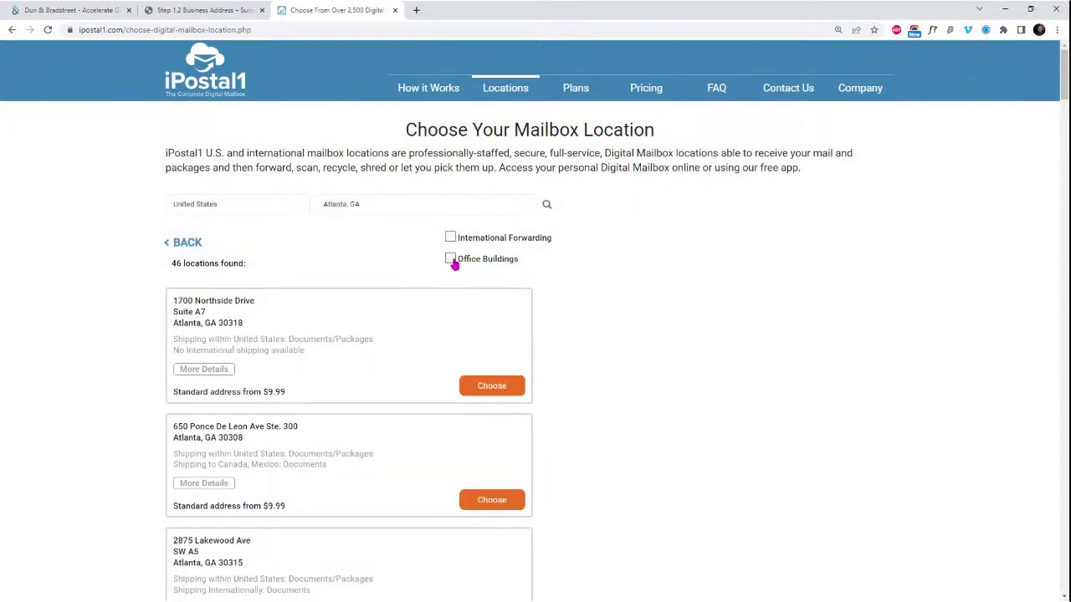
click(451, 260)
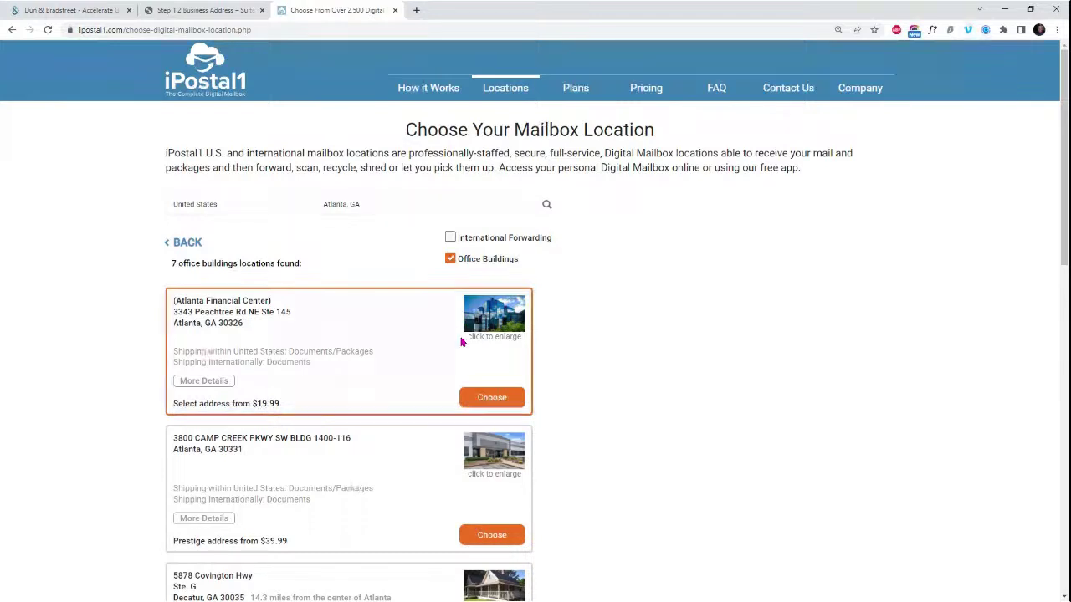
click(492, 324)
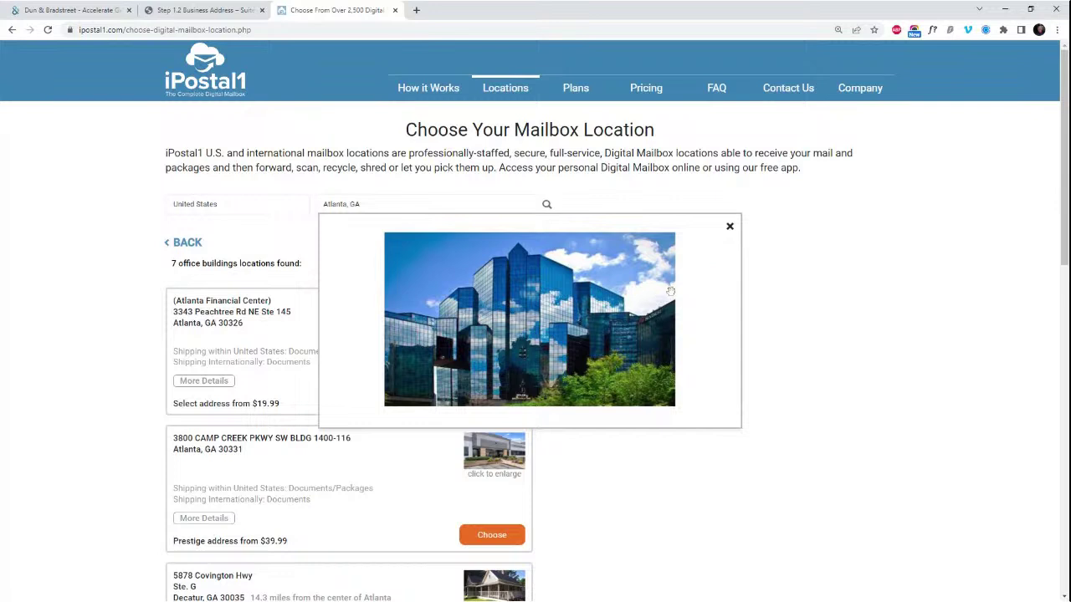
click(730, 227)
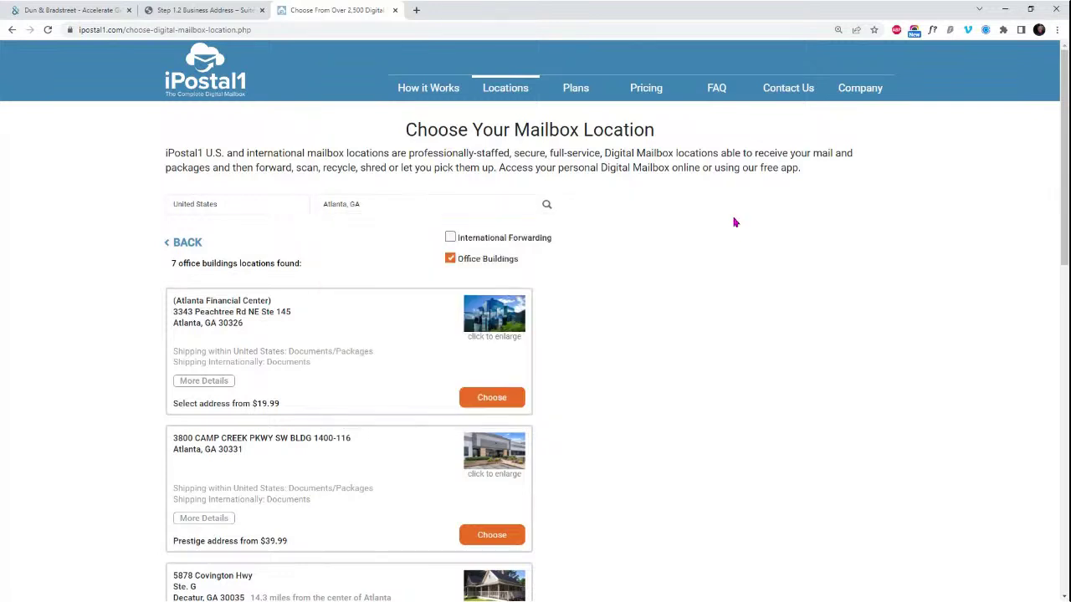
- Return to the Business Credit Builder course and open Step 1.1 Business Name from the program outline
click(193, 11)
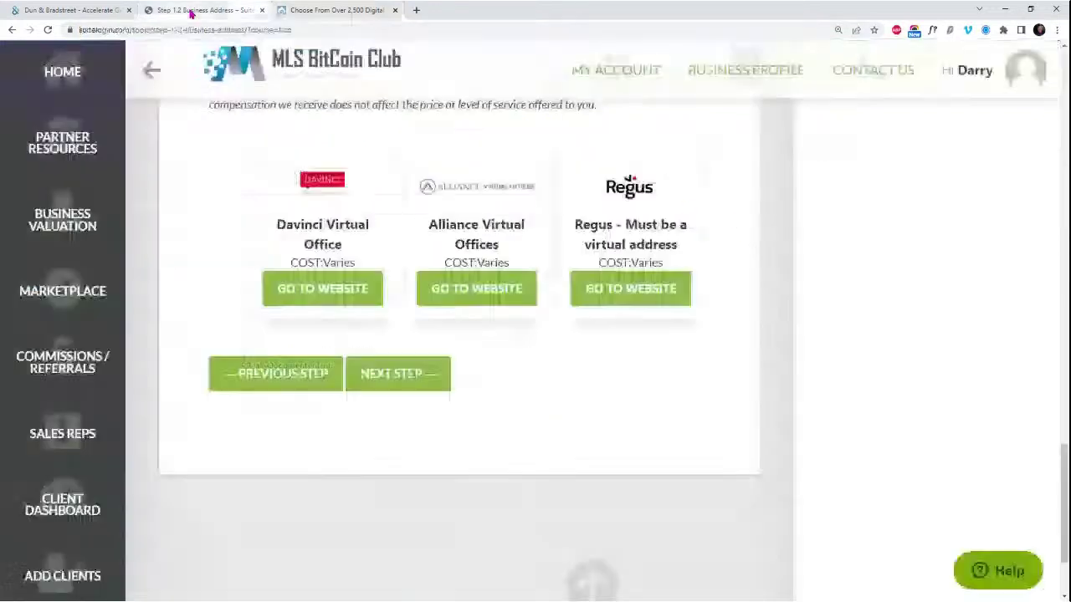
scroll(484, 333, up, 10)
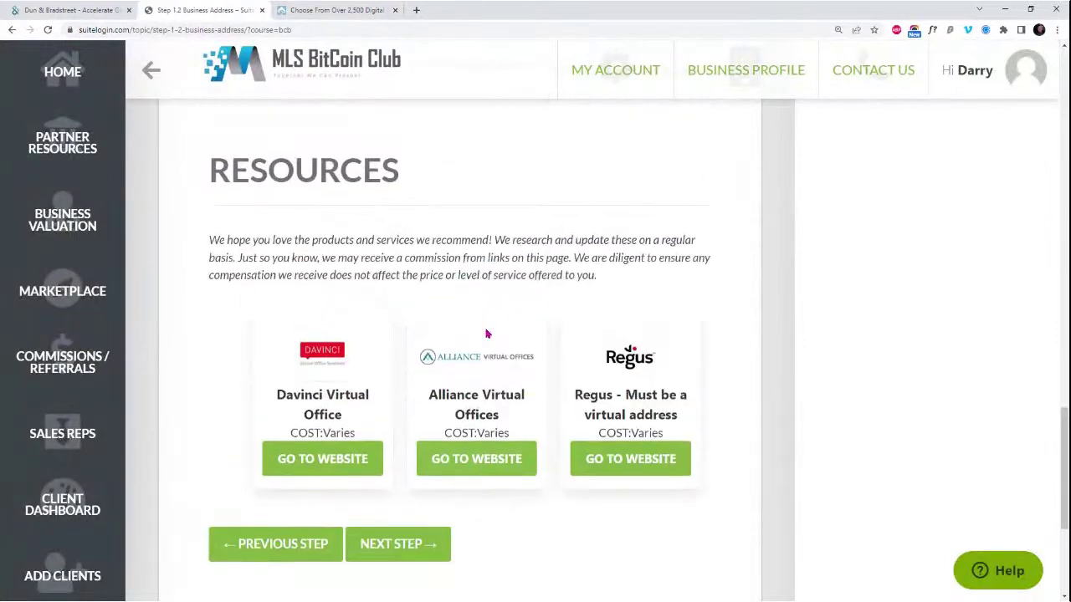
scroll(487, 336, up, 5)
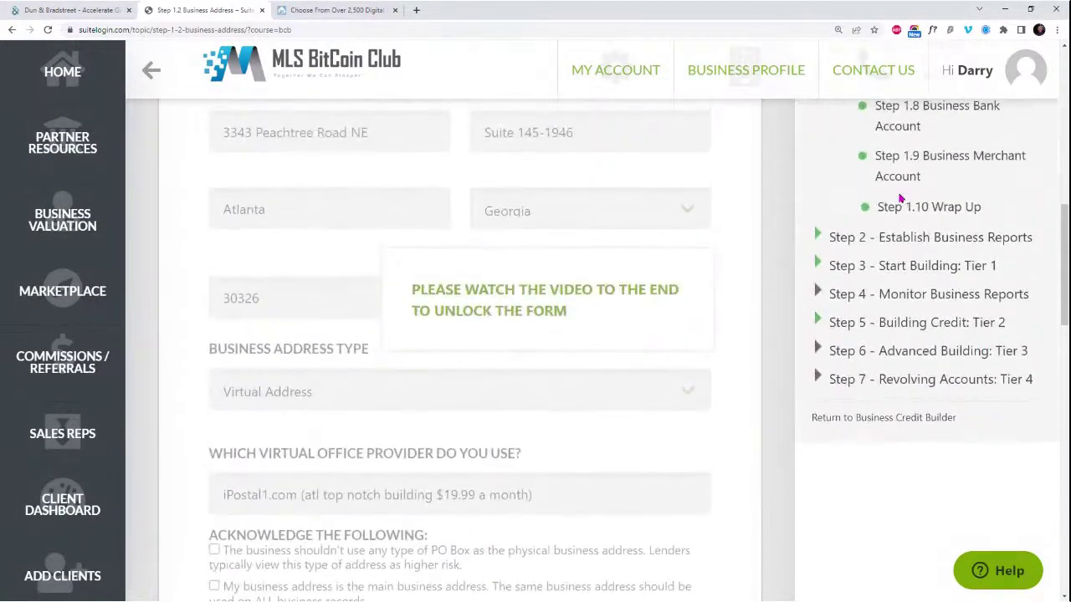
scroll(894, 274, up, 5)
scroll(895, 274, up, 1)
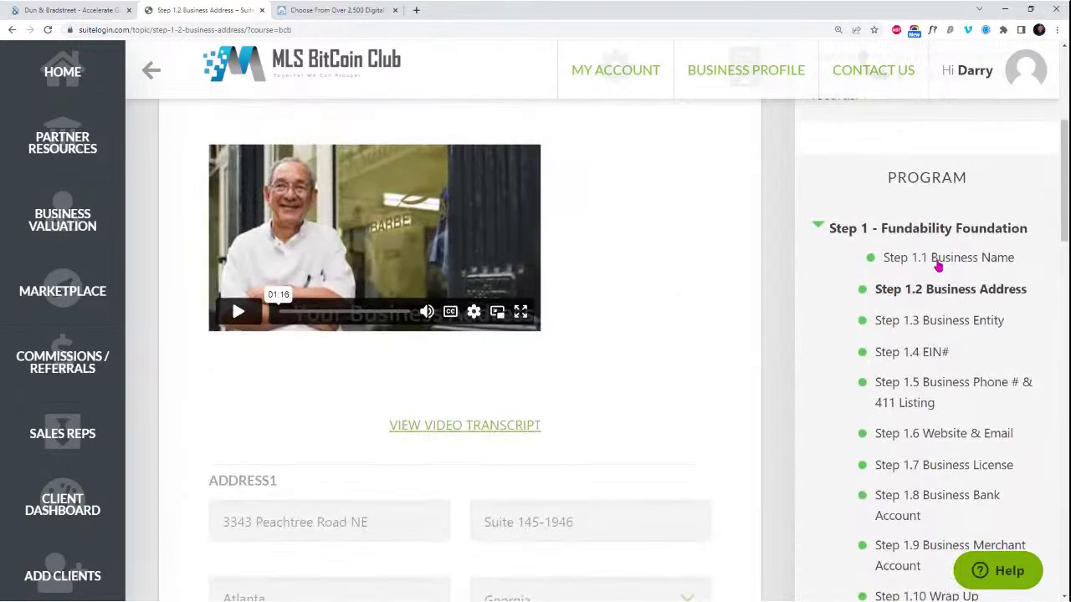
click(938, 261)
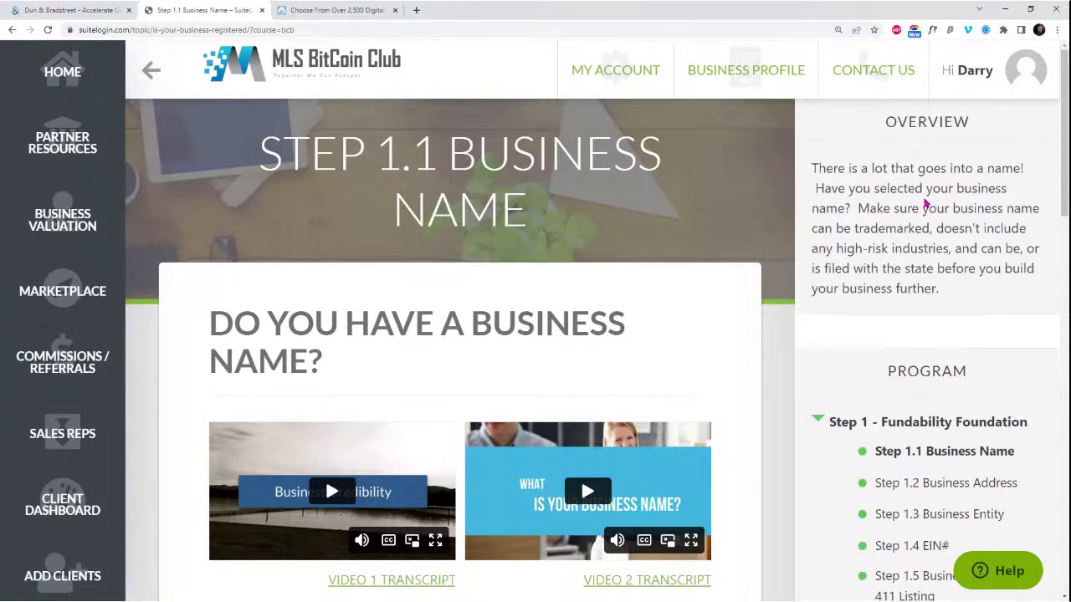
- Review the Step 1.1 Business Name overview, and open Step 1.3 Business Entity
scroll(926, 203, down, 1)
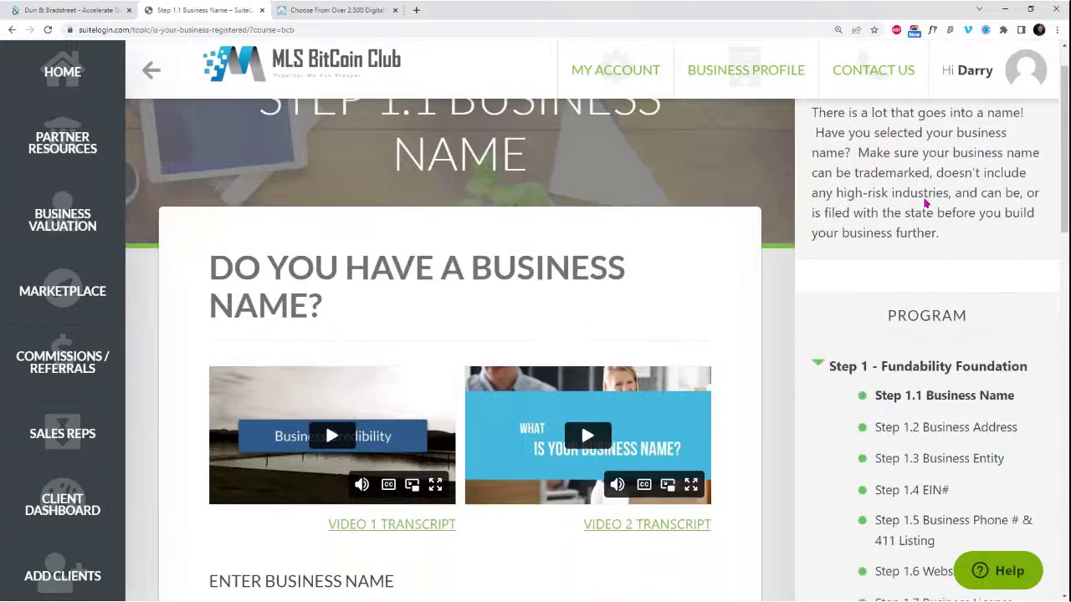
scroll(859, 240, up, 1)
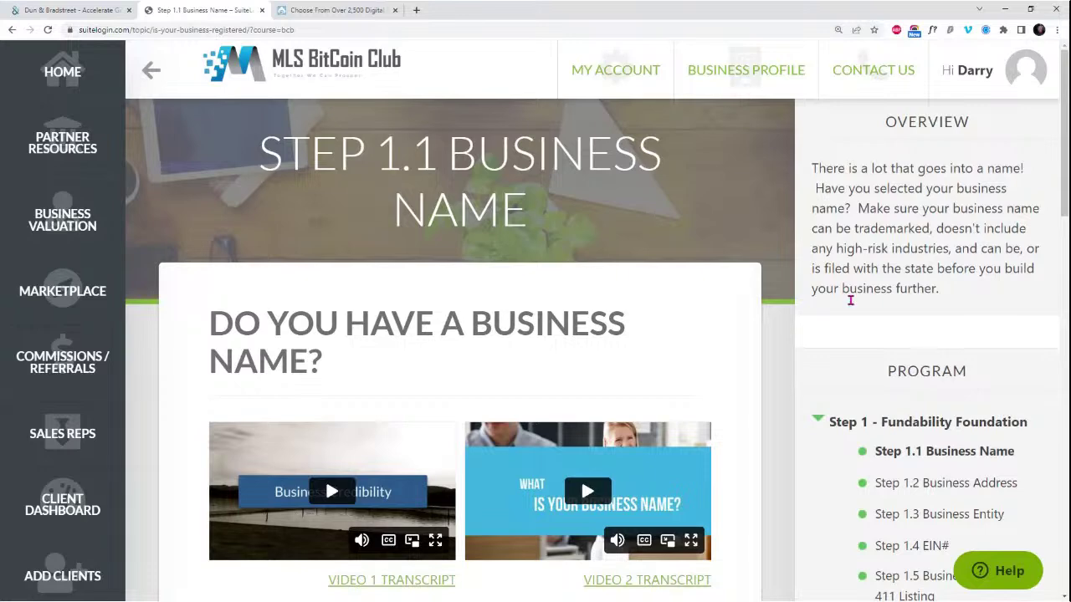
scroll(848, 335, down, 1)
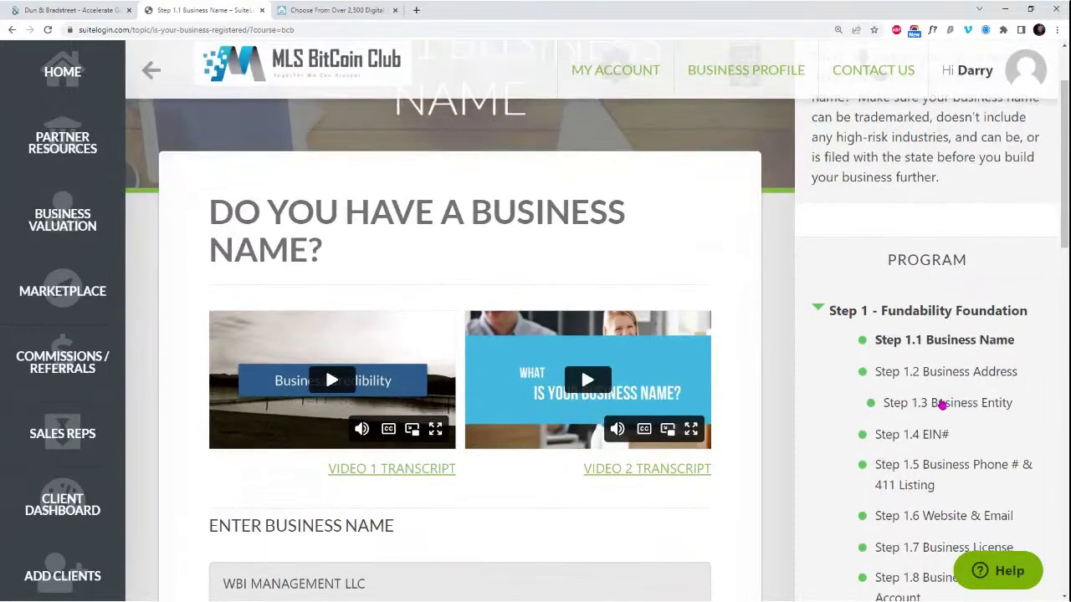
click(942, 404)
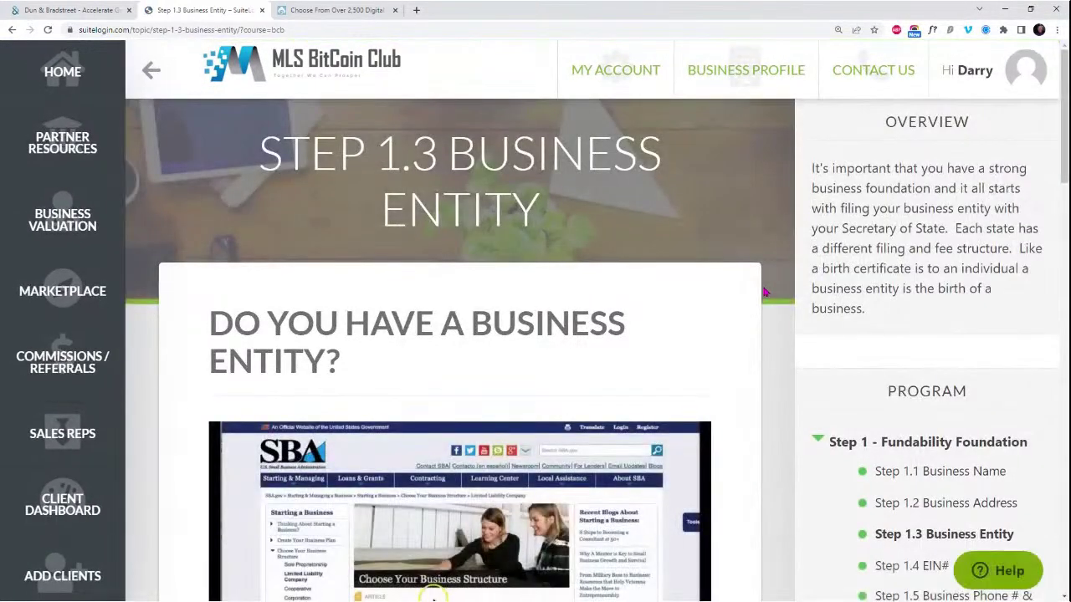
- Review the entity type and industry fields of Step 1.3, and open Step 1.4 EIN#
scroll(764, 292, down, 2)
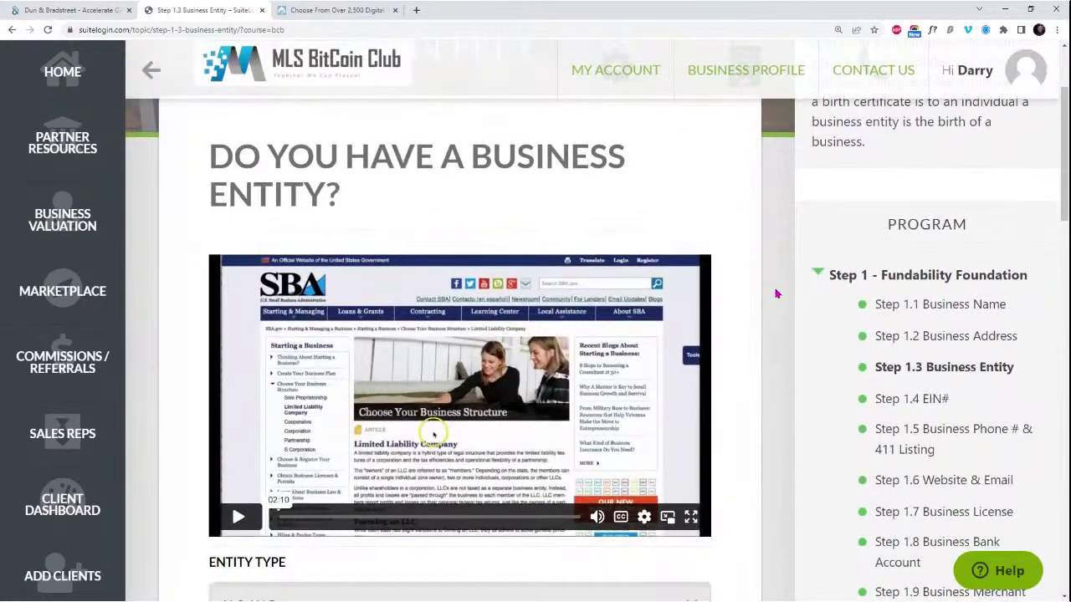
scroll(776, 293, down, 2)
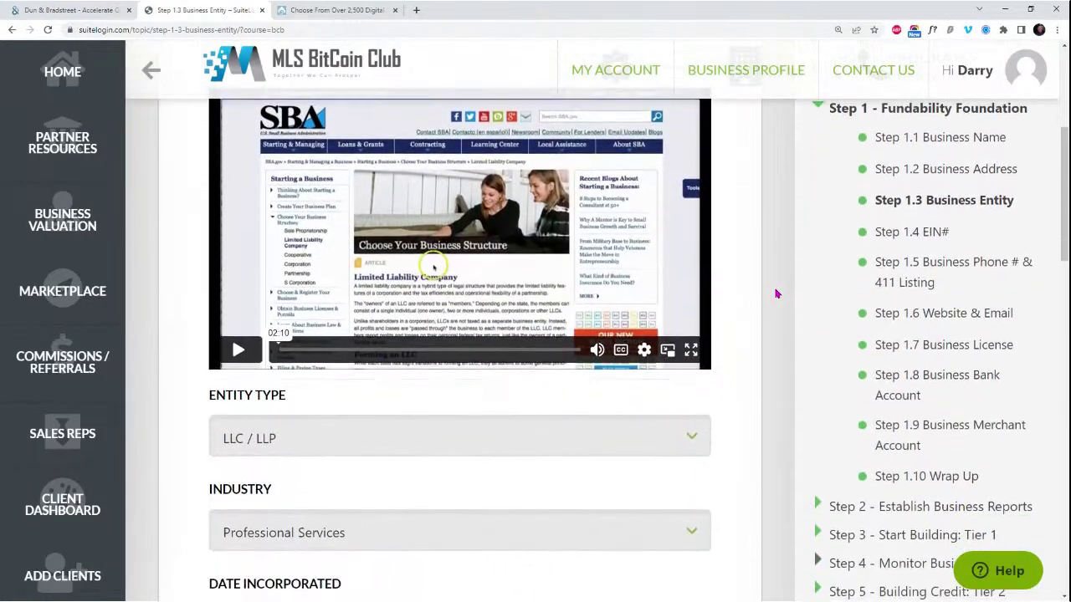
scroll(775, 293, up, 3)
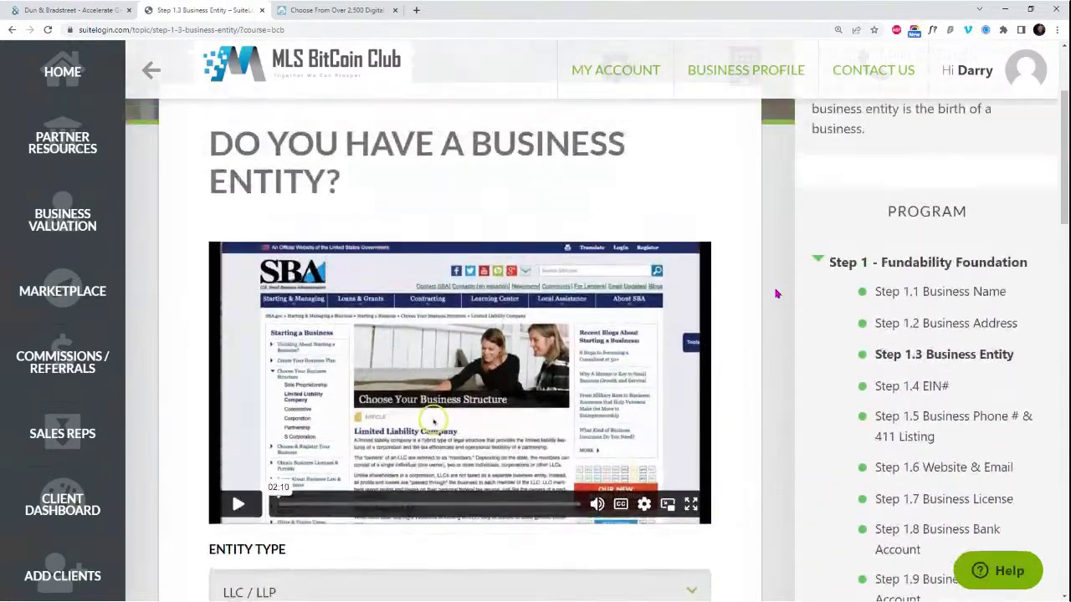
scroll(776, 293, down, 1)
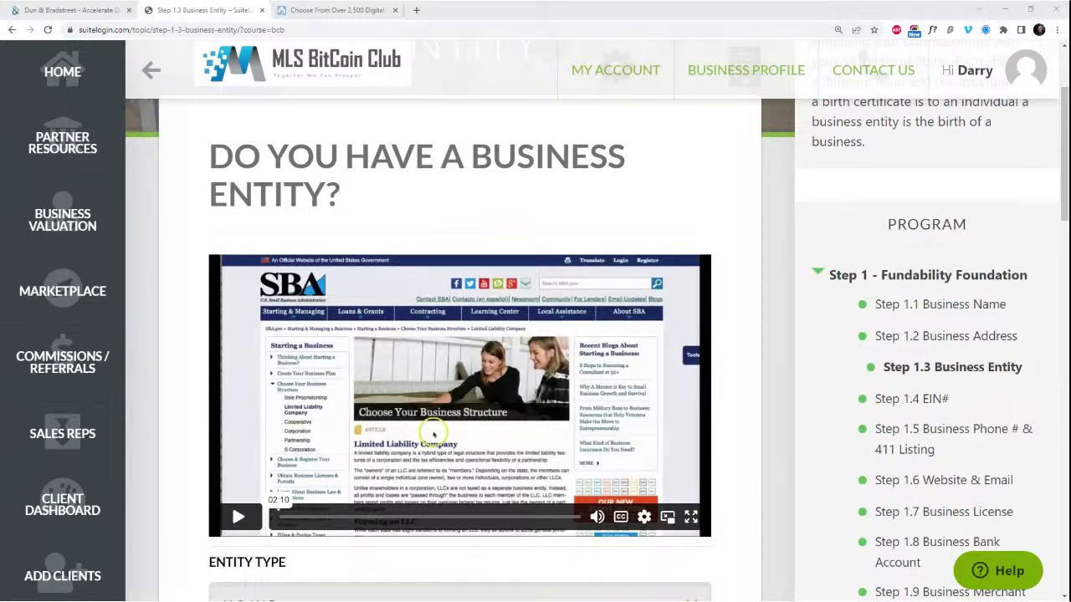
scroll(926, 379, down, 1)
scroll(926, 379, down, 1)
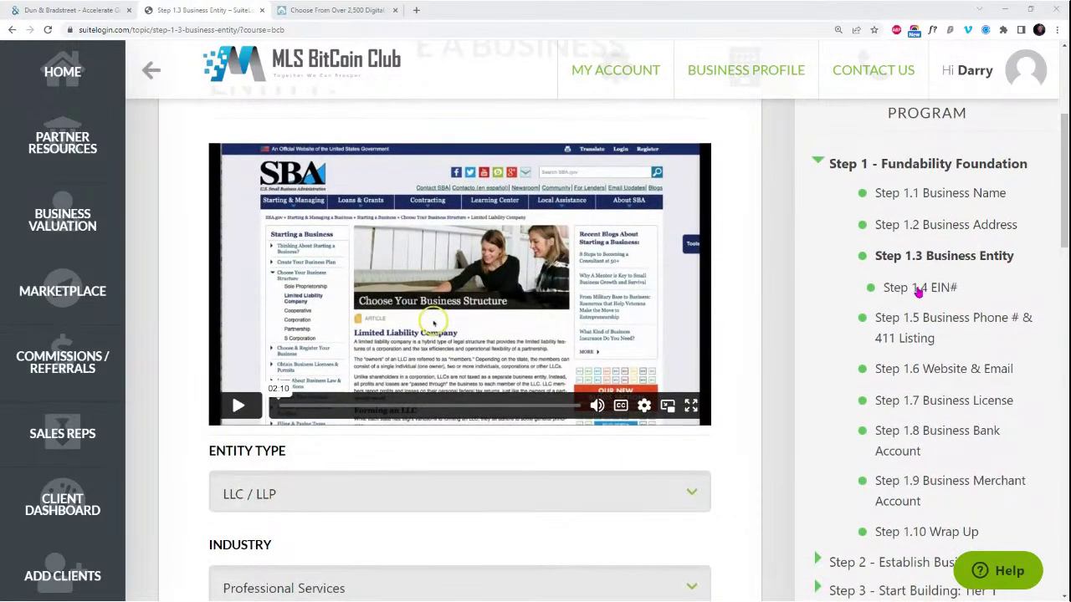
click(918, 290)
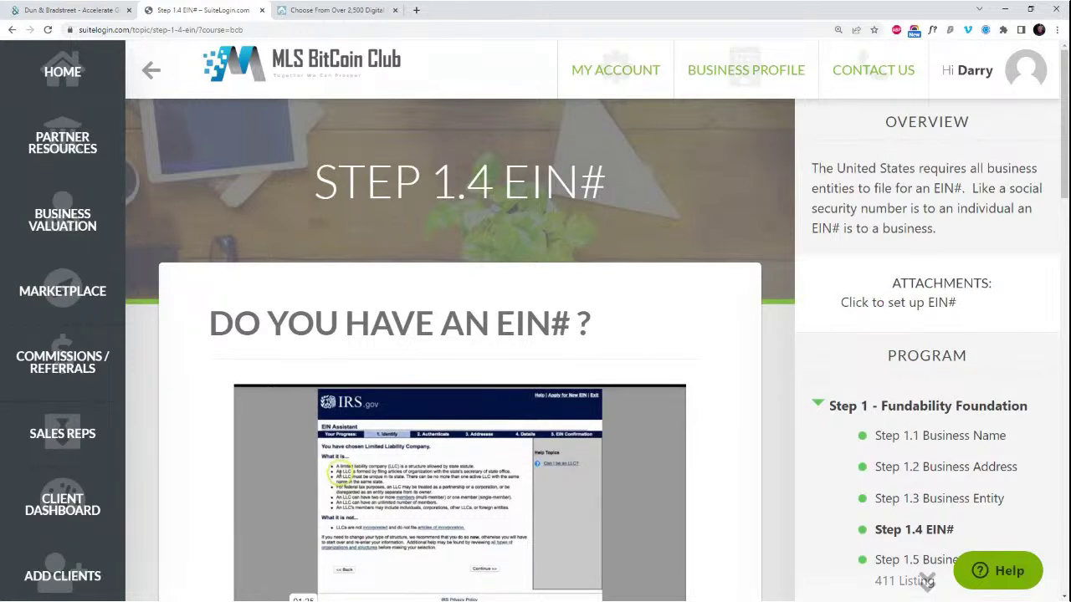
- Open the IRS page for applying for an EIN at irs.gov/ein in a new browser tab
scroll(709, 384, down, 1)
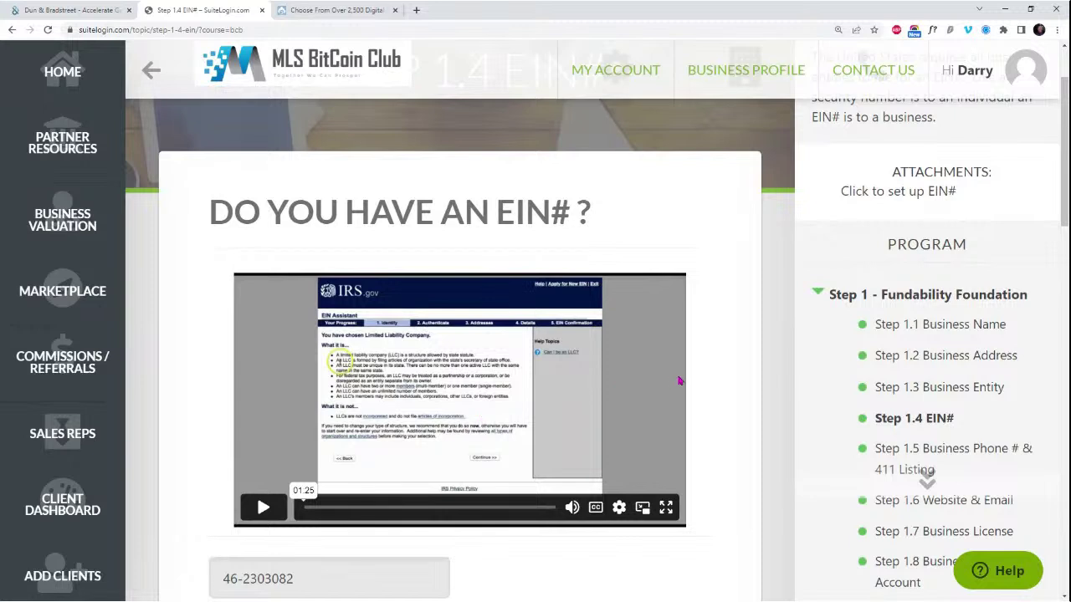
click(416, 10)
click(433, 29)
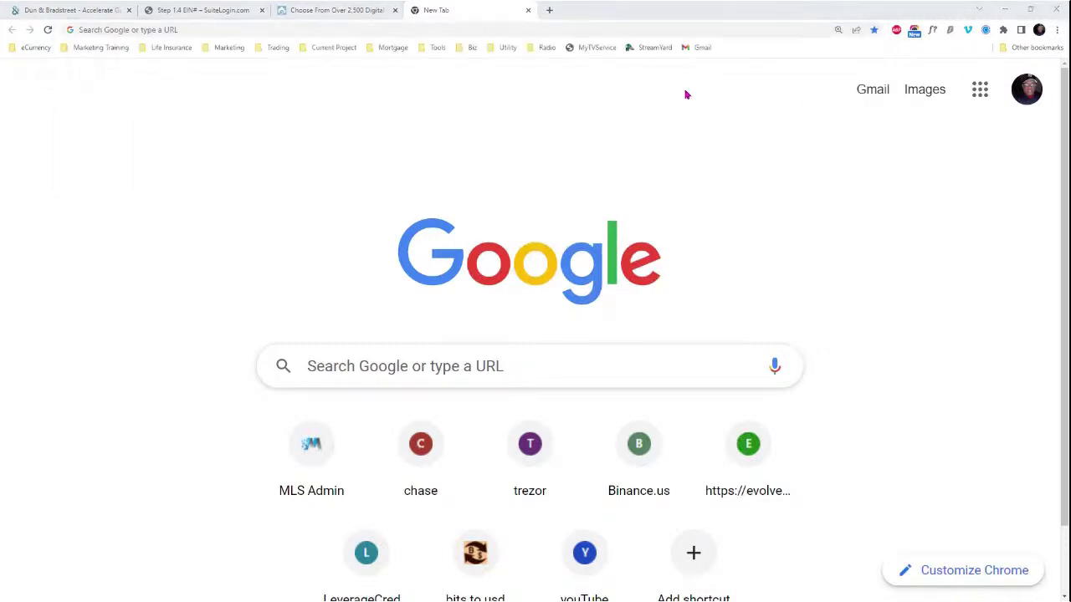
click(581, 28)
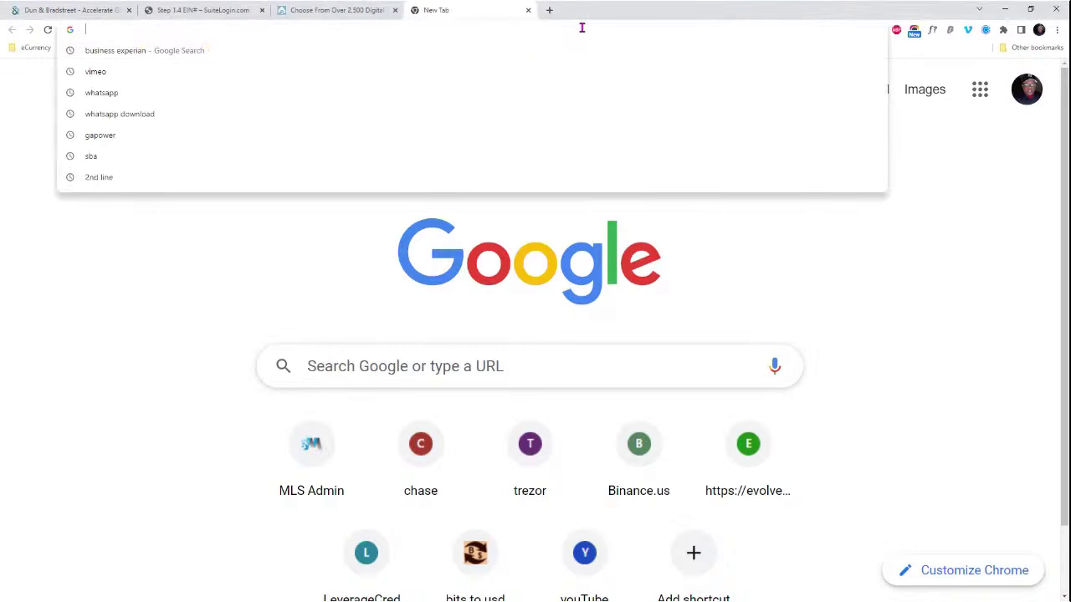
text(irs.)
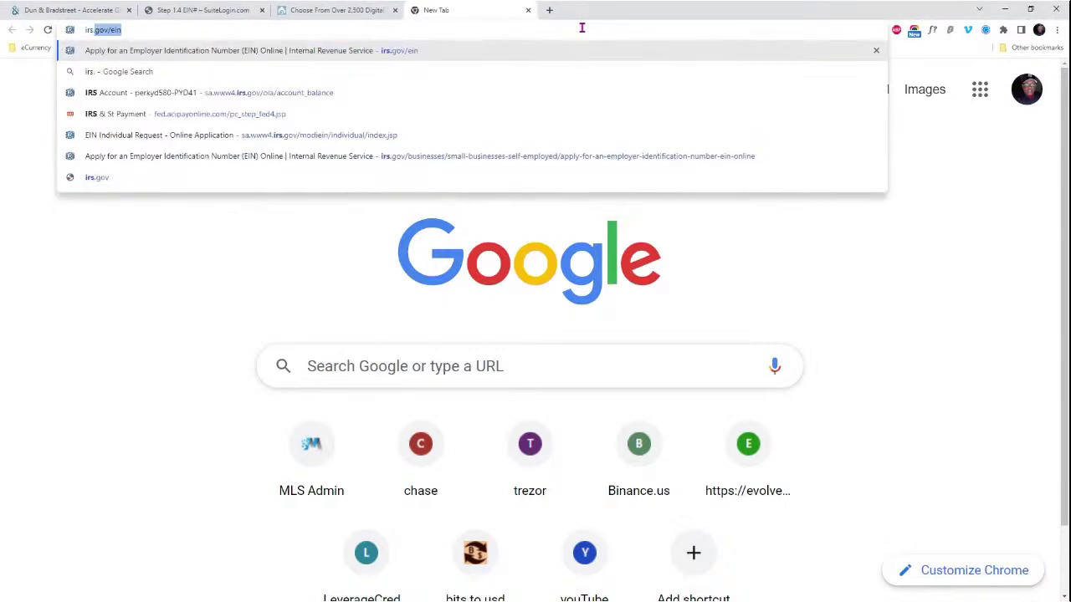
key(Right)
text(')
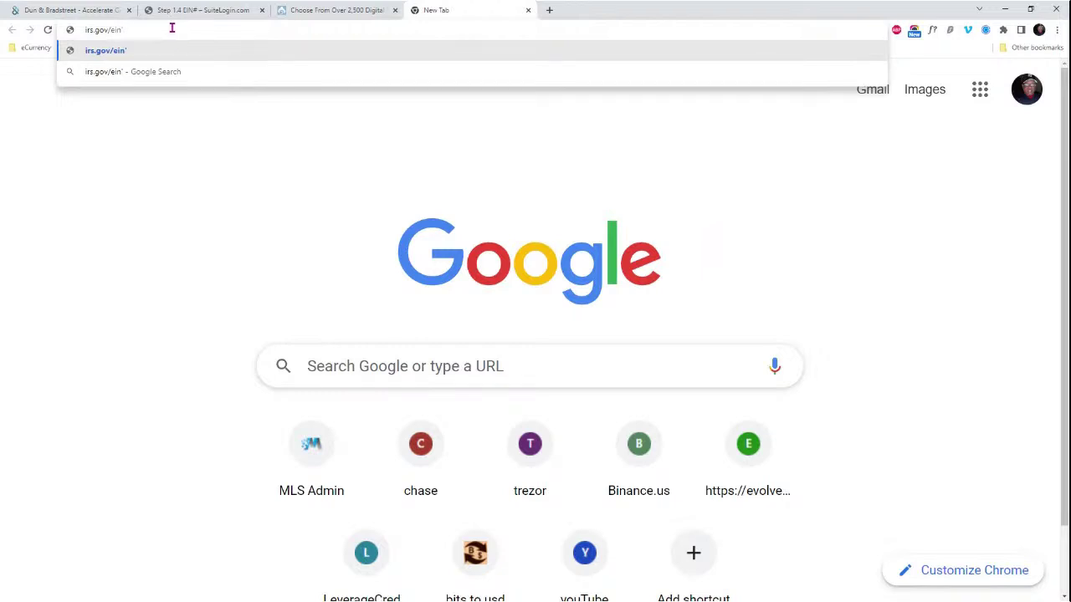
key(Return)
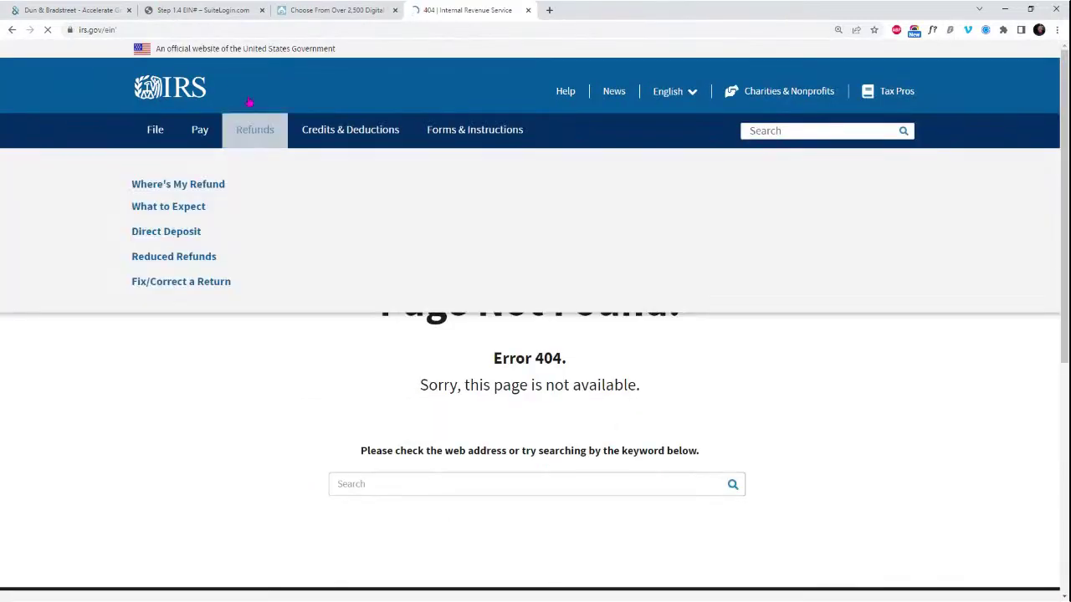
click(166, 33)
click(174, 32)
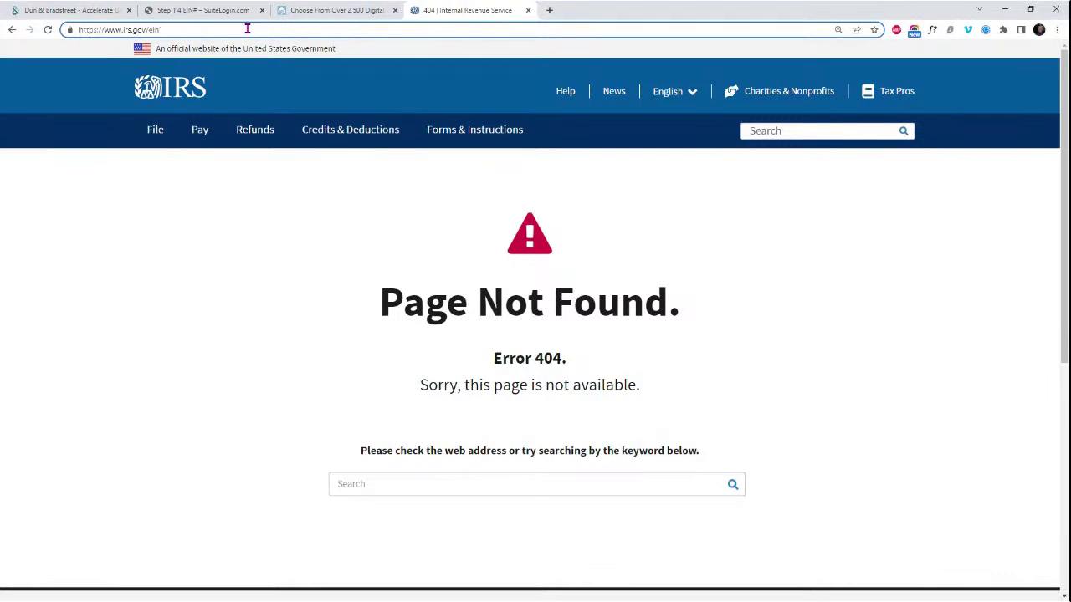
key(BackSpace)
key(Return)
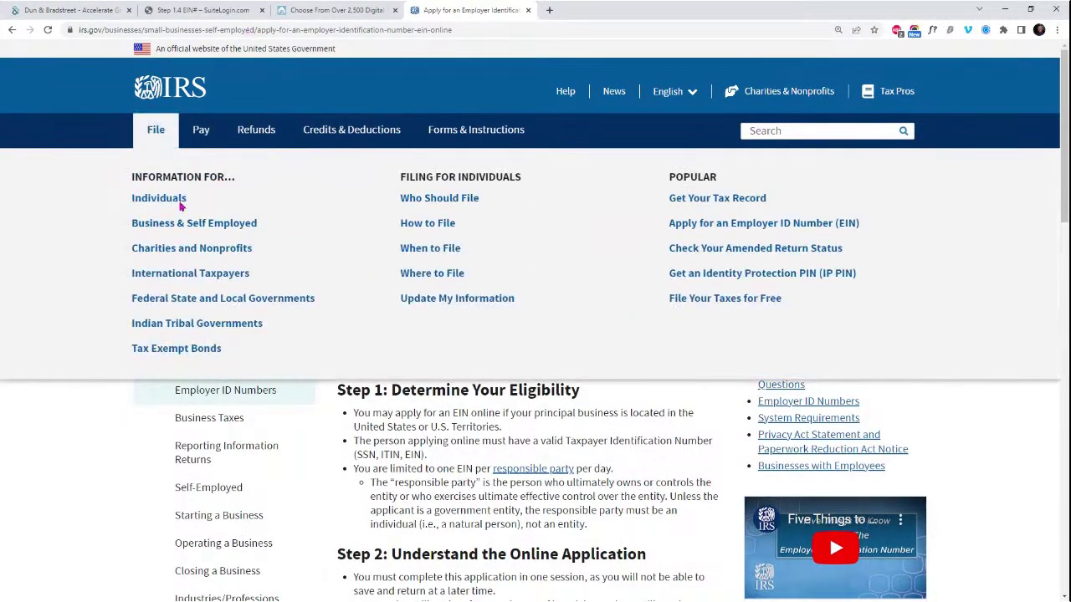
- Try to start the online EIN application from the IRS page, and retry with Apply for New EIN in the EIN Assistant
scroll(936, 342, down, 4)
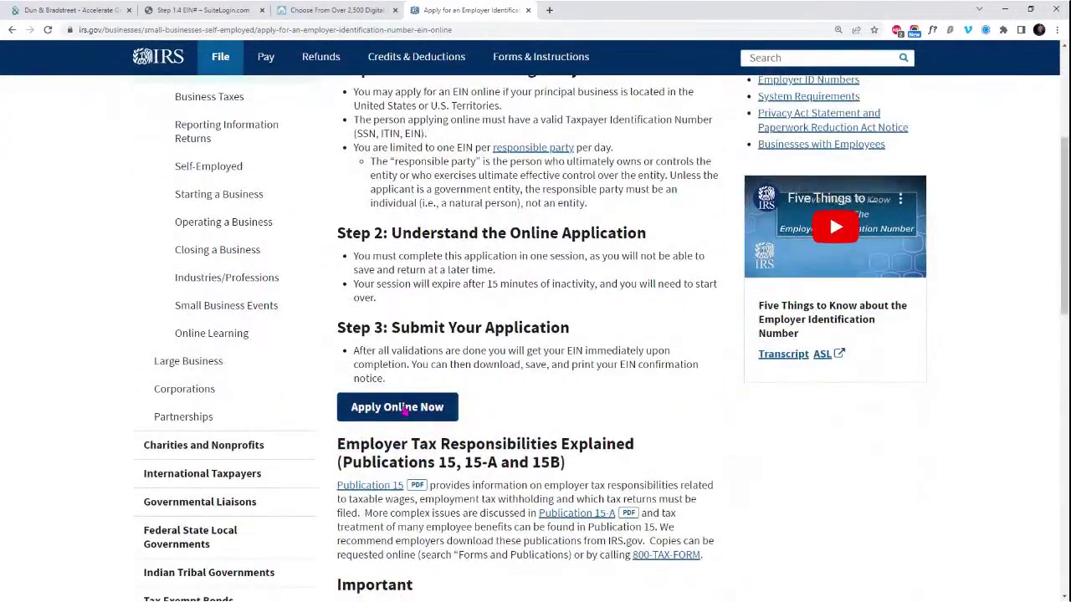
click(415, 409)
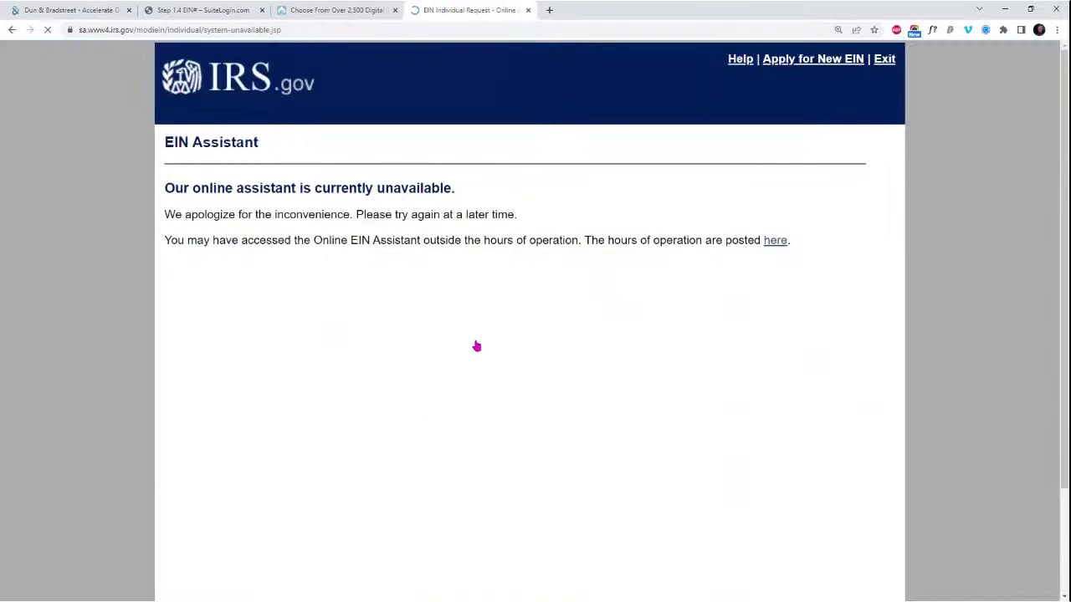
scroll(448, 303, down, 2)
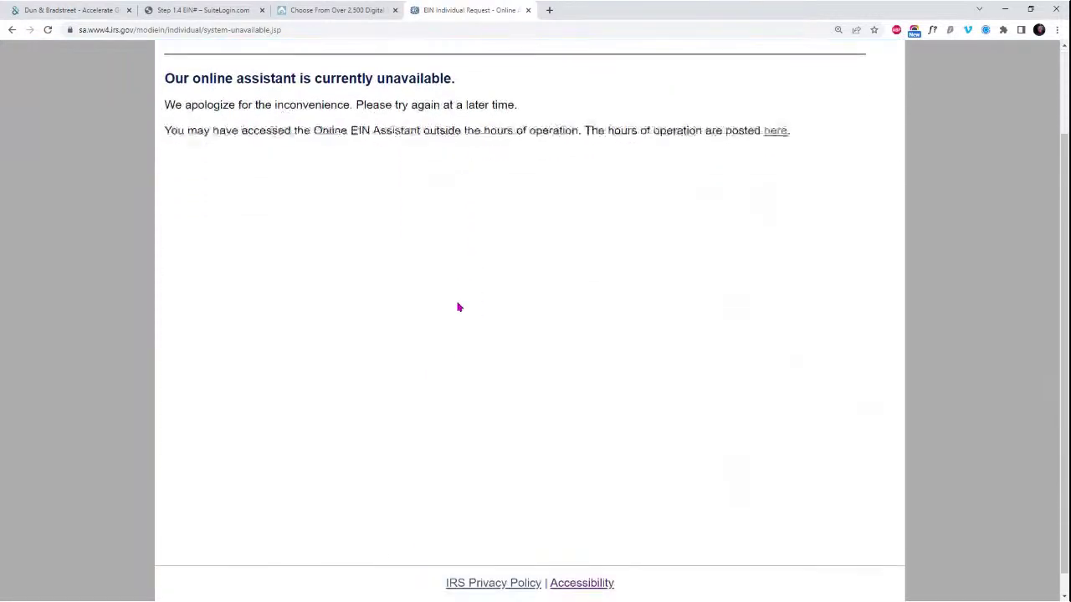
scroll(473, 310, up, 2)
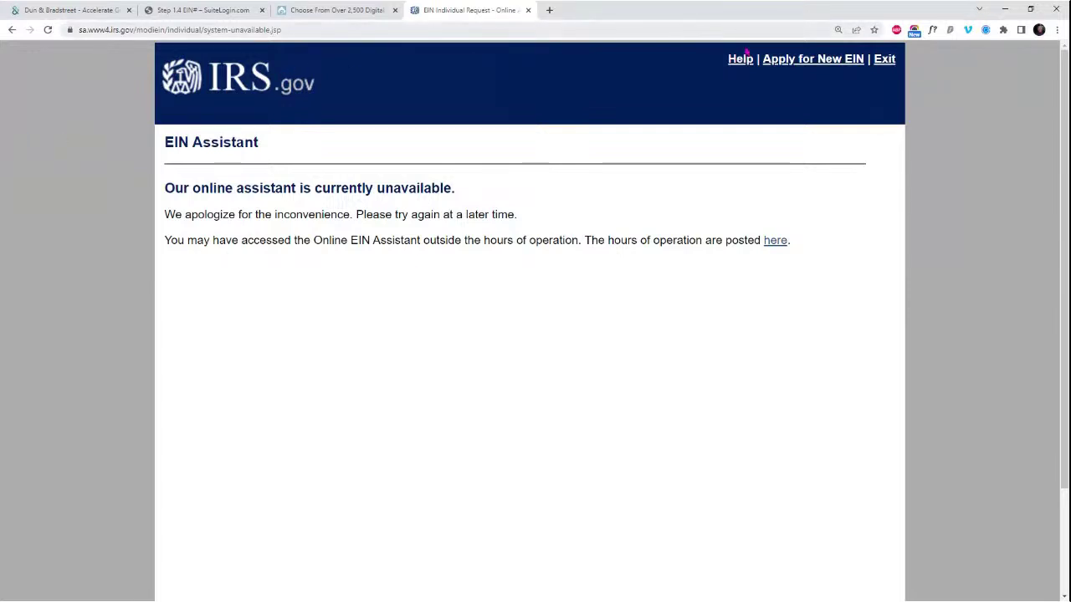
click(813, 60)
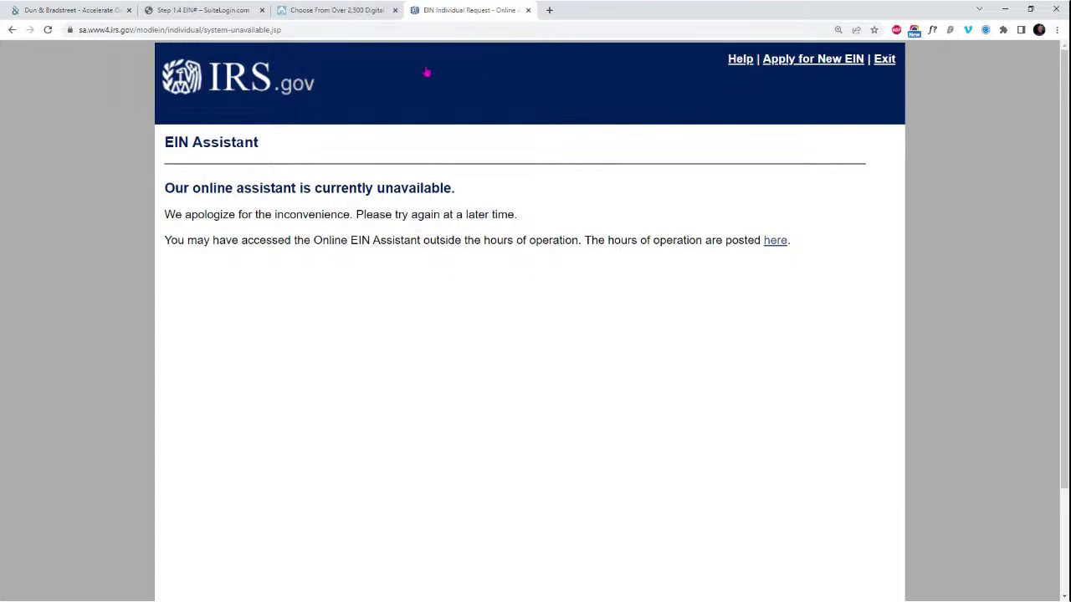
- Close the IRS page, and open Step 1.5 Business Phone # & 411 Listing from the course's program outline
click(528, 10)
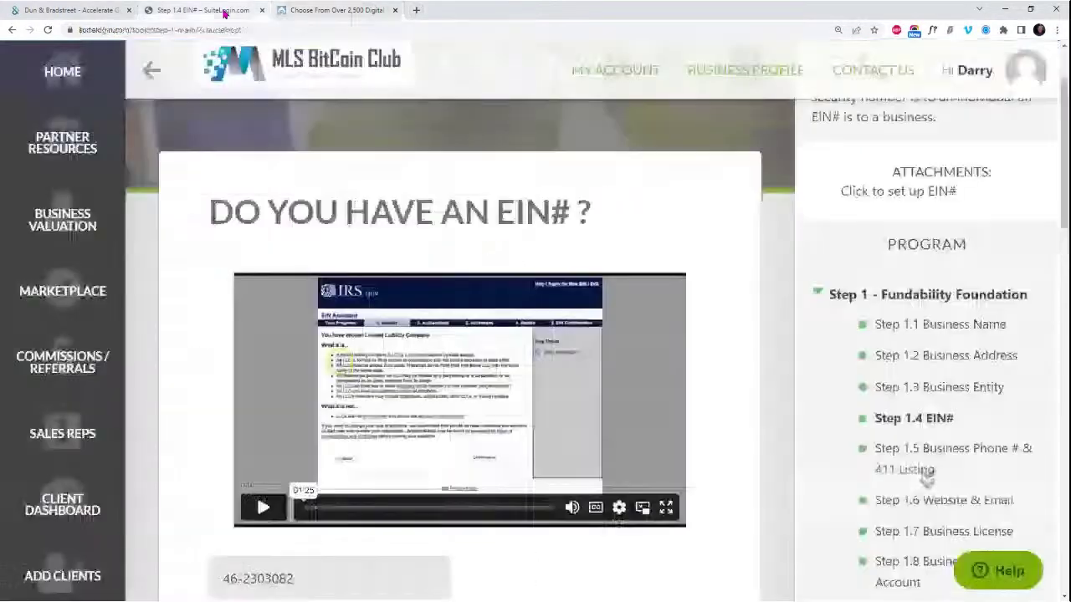
click(201, 10)
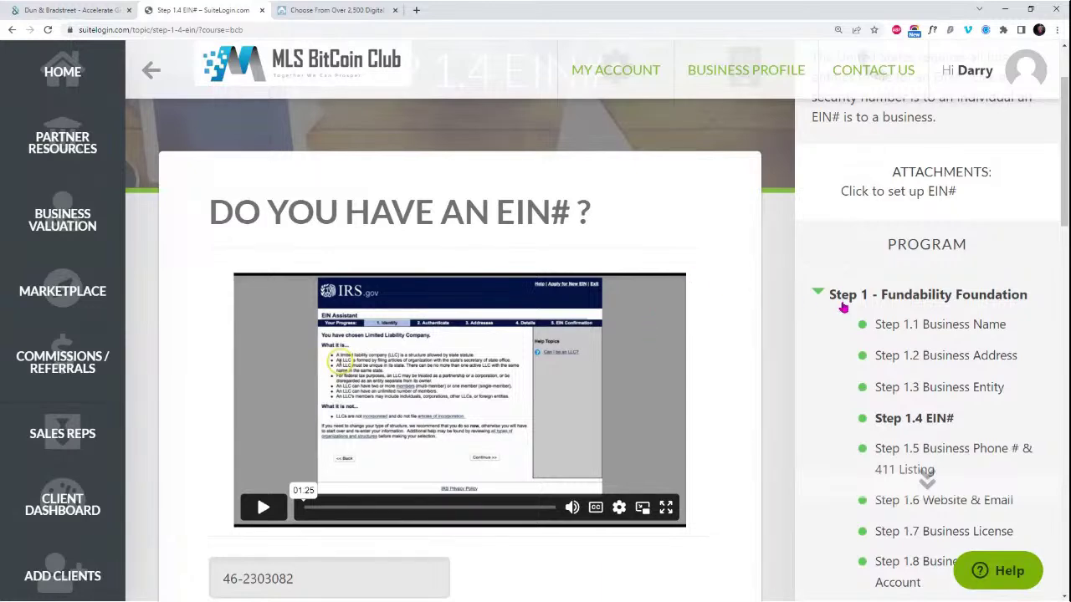
scroll(843, 307, down, 2)
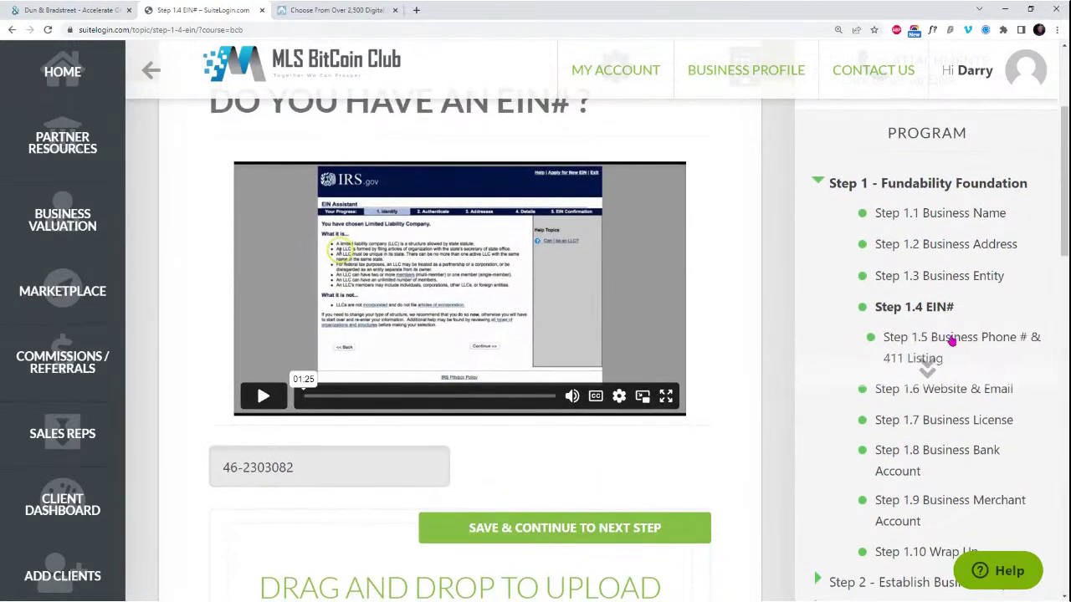
click(951, 341)
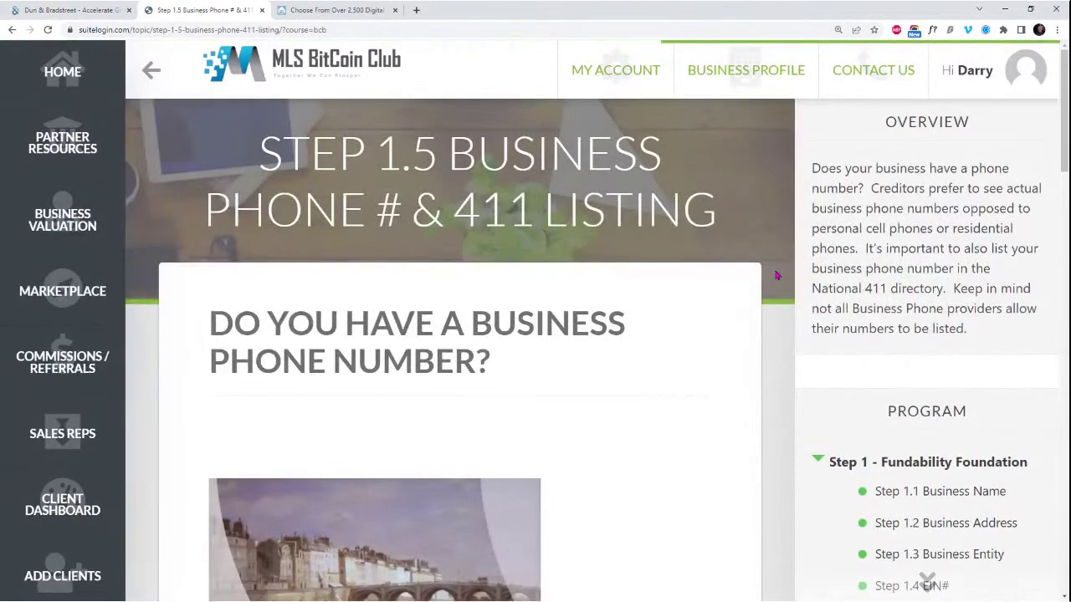
- Review the business phone guidance, phone fields and recommended phone providers of Step 1.5
scroll(779, 277, down, 3)
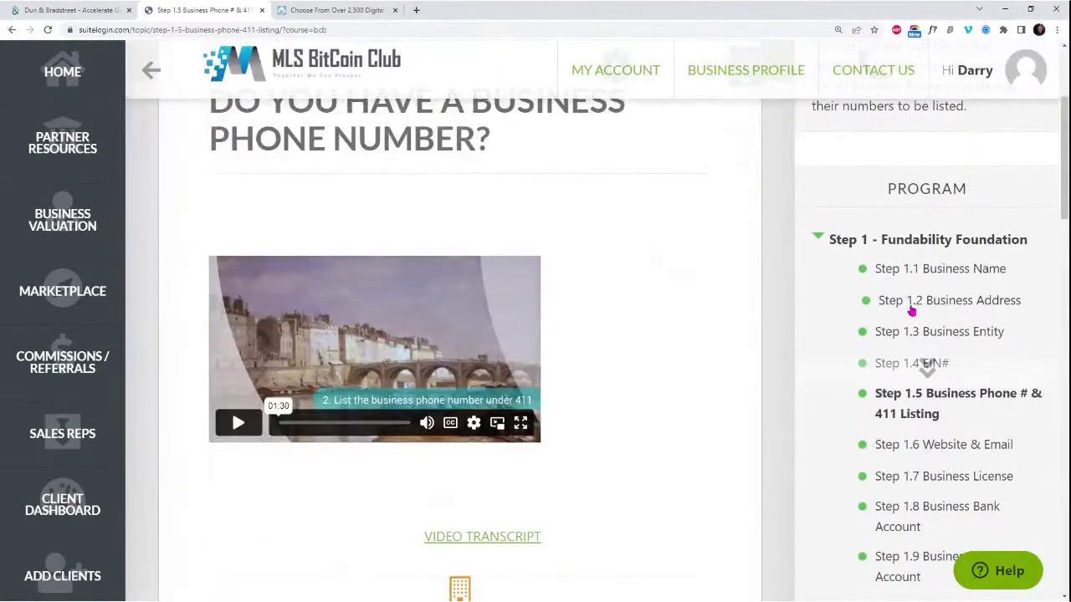
scroll(910, 310, down, 1)
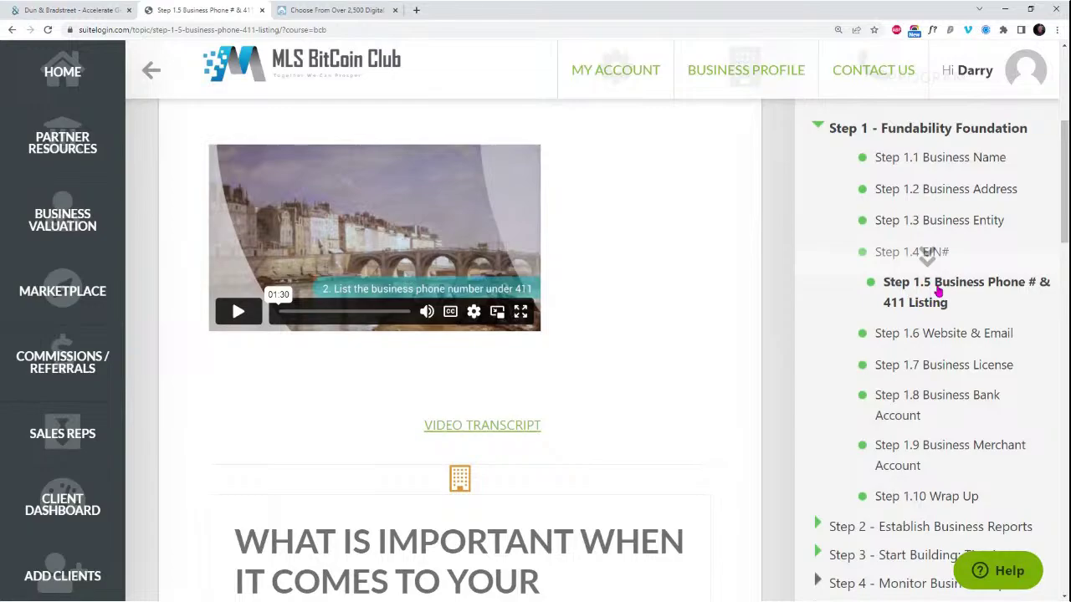
scroll(937, 288, down, 4)
scroll(940, 292, down, 5)
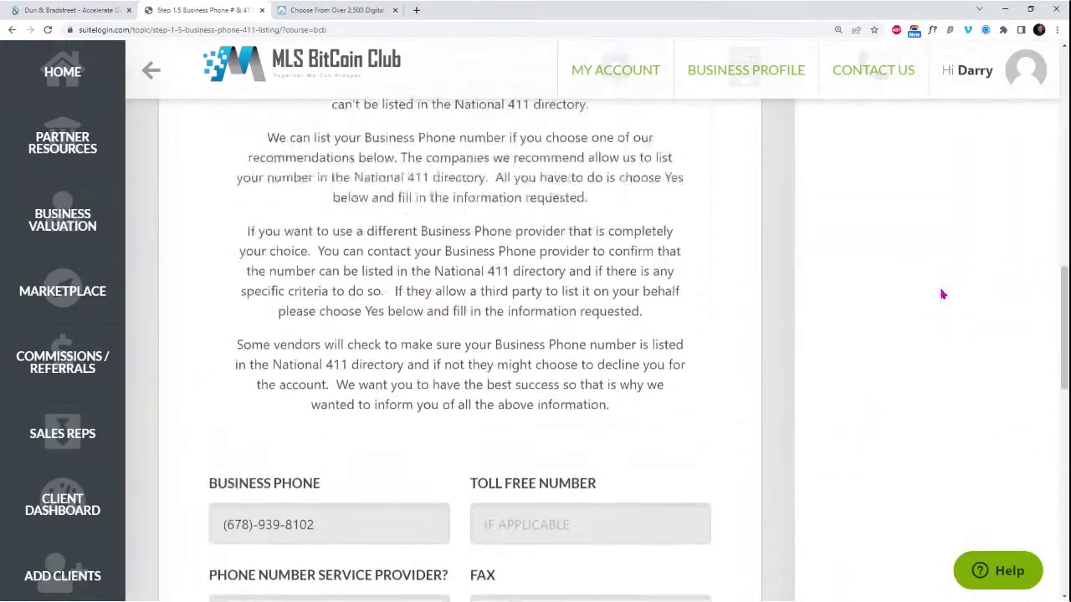
scroll(942, 295, up, 8)
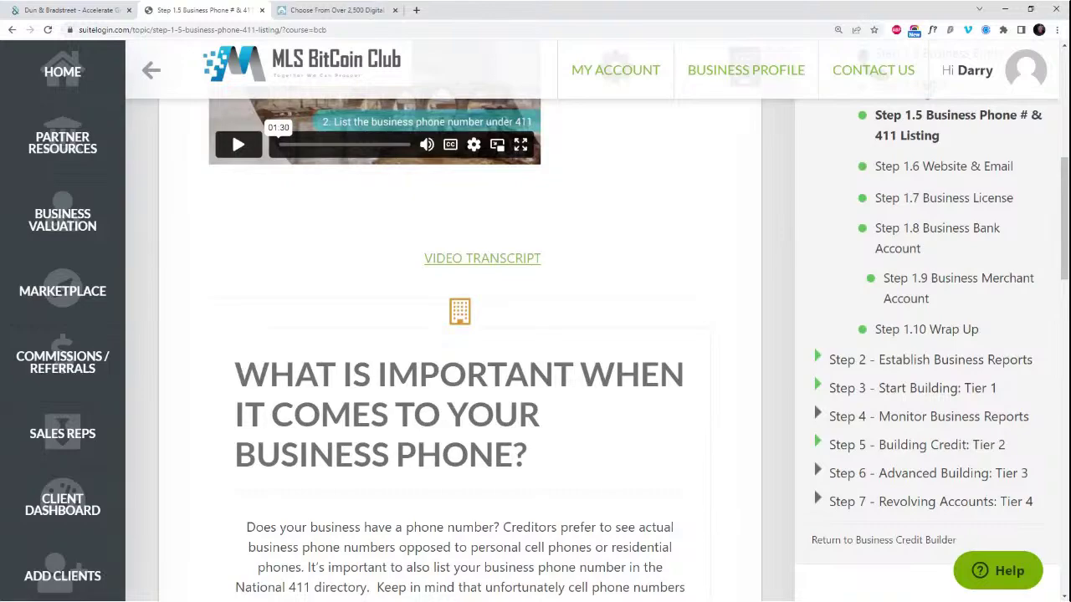
scroll(658, 370, down, 5)
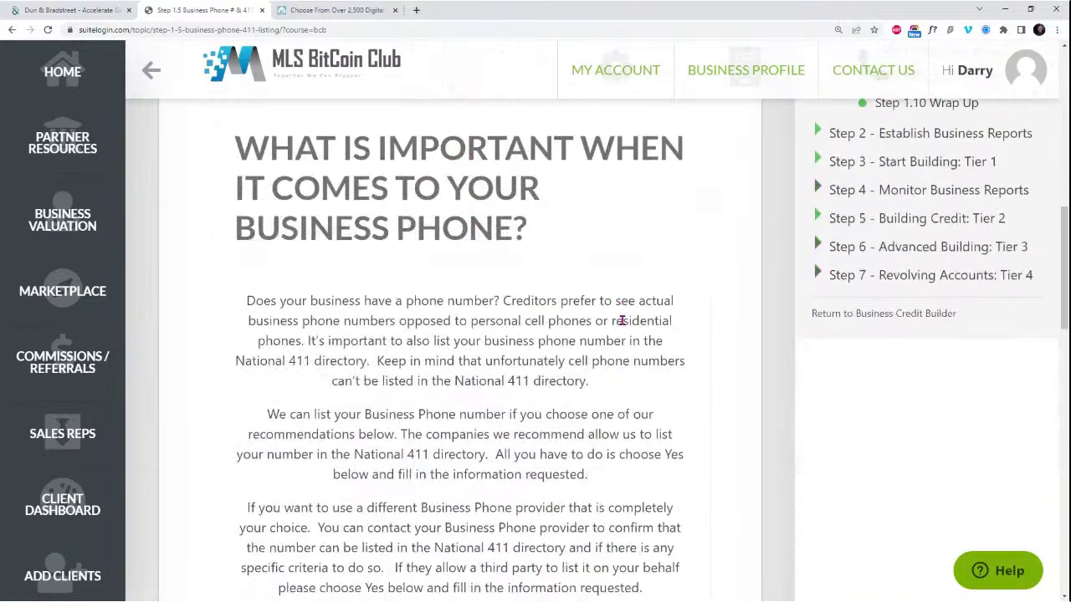
scroll(588, 306, down, 8)
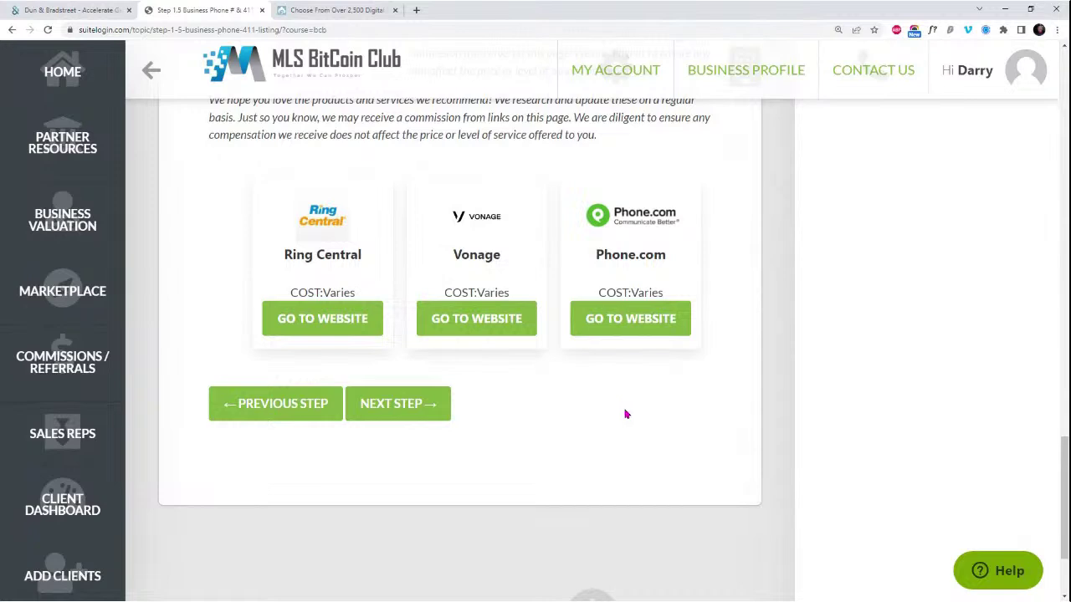
- Open the 2ndLine website at 2ndline.co in a new browser tab
click(416, 10)
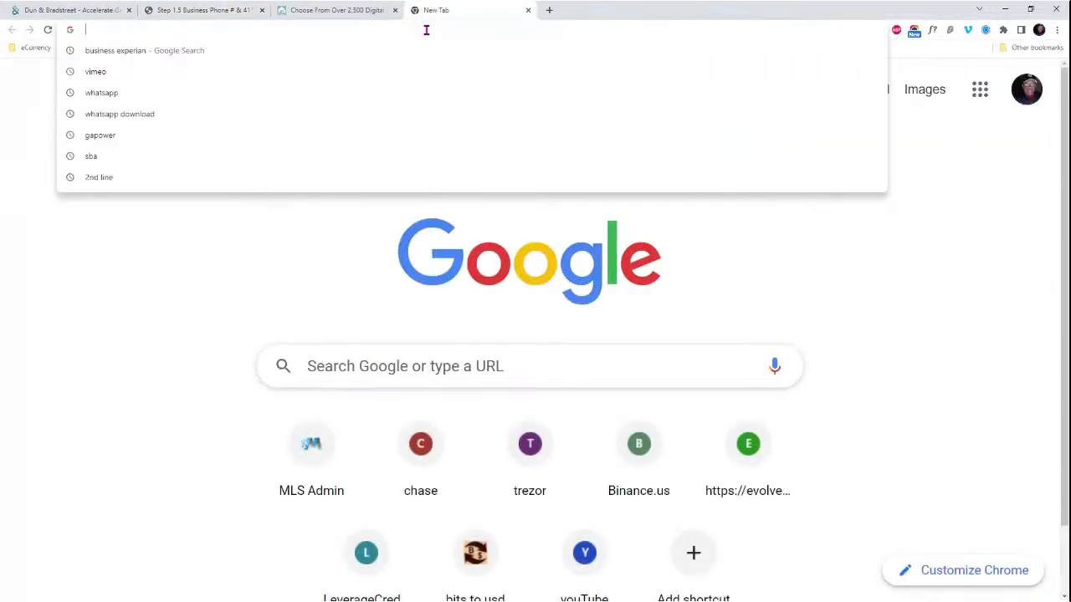
text(2n)
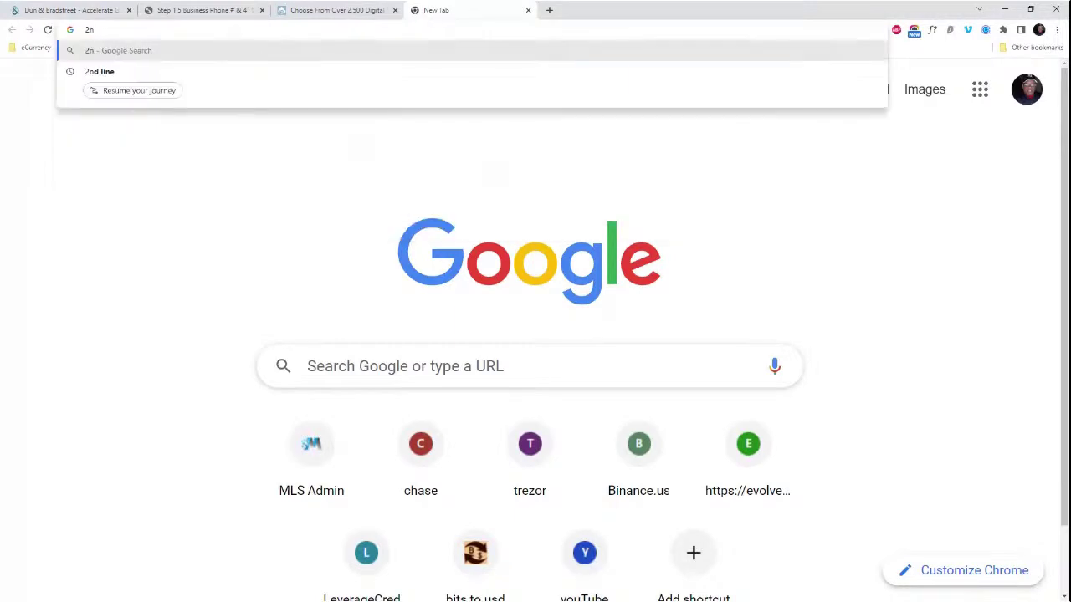
text(dline.)
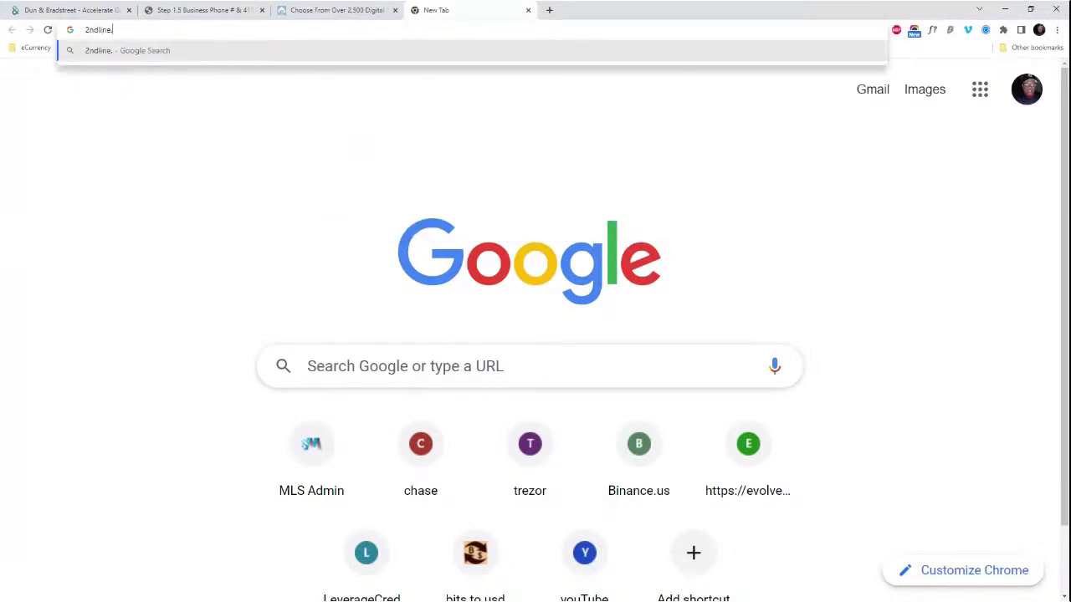
text(co)
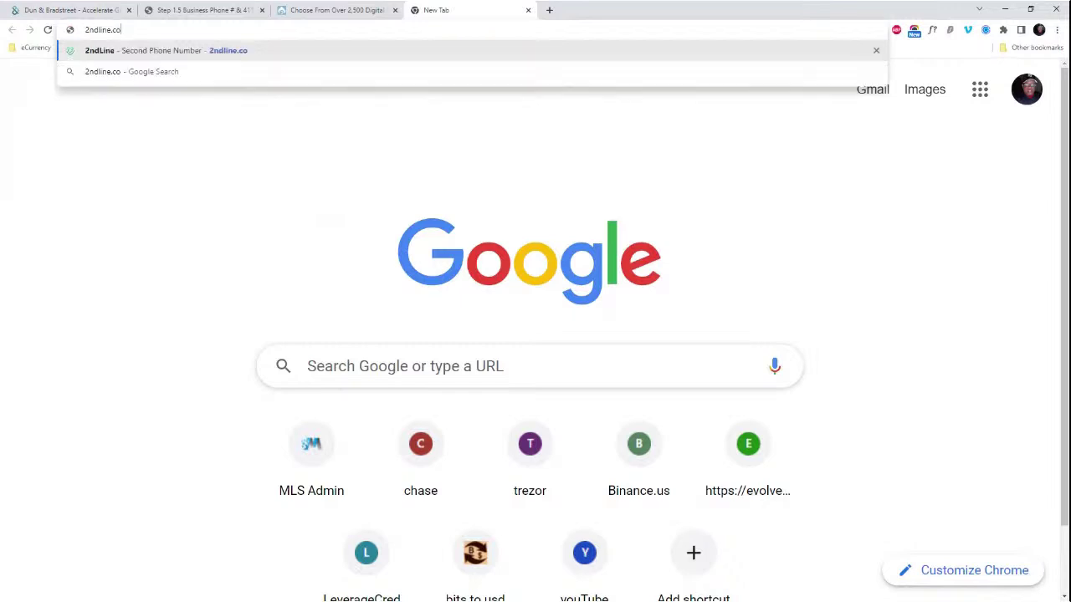
key(Return)
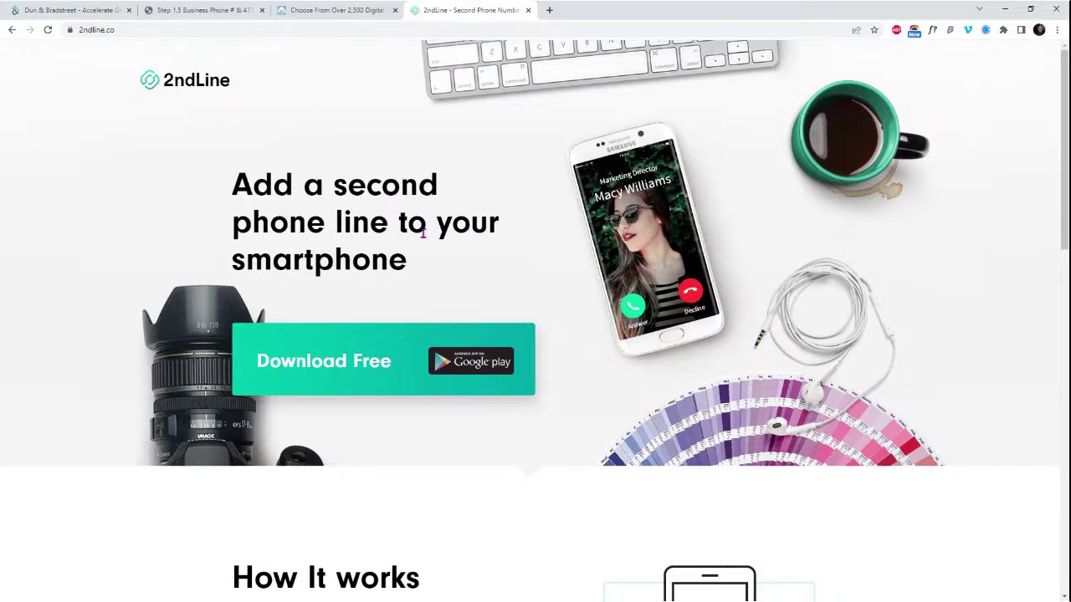
- Review how 2ndLine works and the features listed on its home page
scroll(423, 259, down, 2)
scroll(461, 227, down, 2)
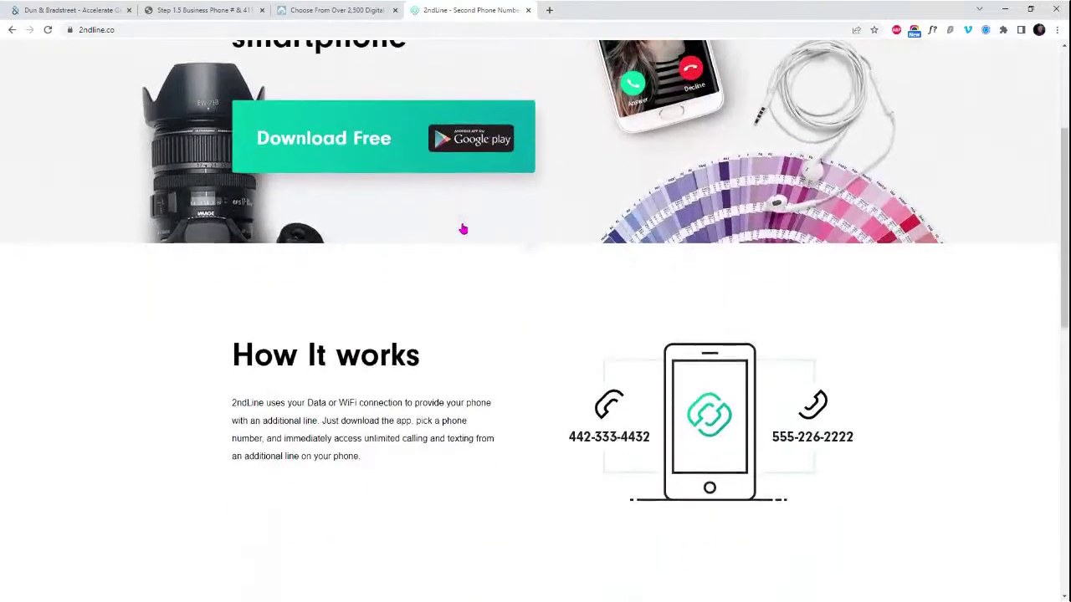
scroll(462, 228, up, 2)
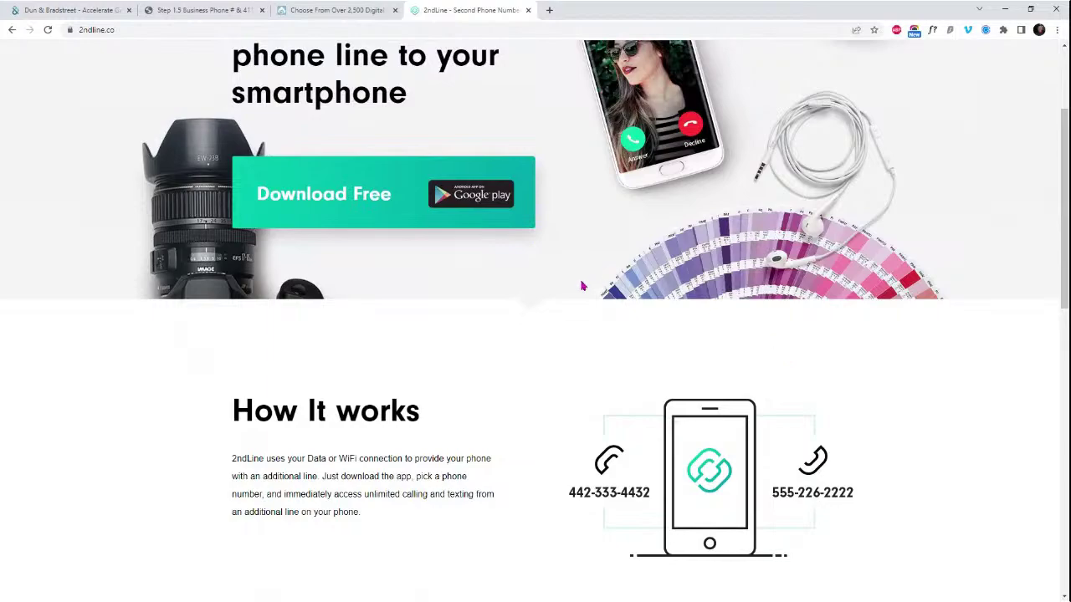
scroll(566, 299, up, 2)
scroll(528, 243, down, 10)
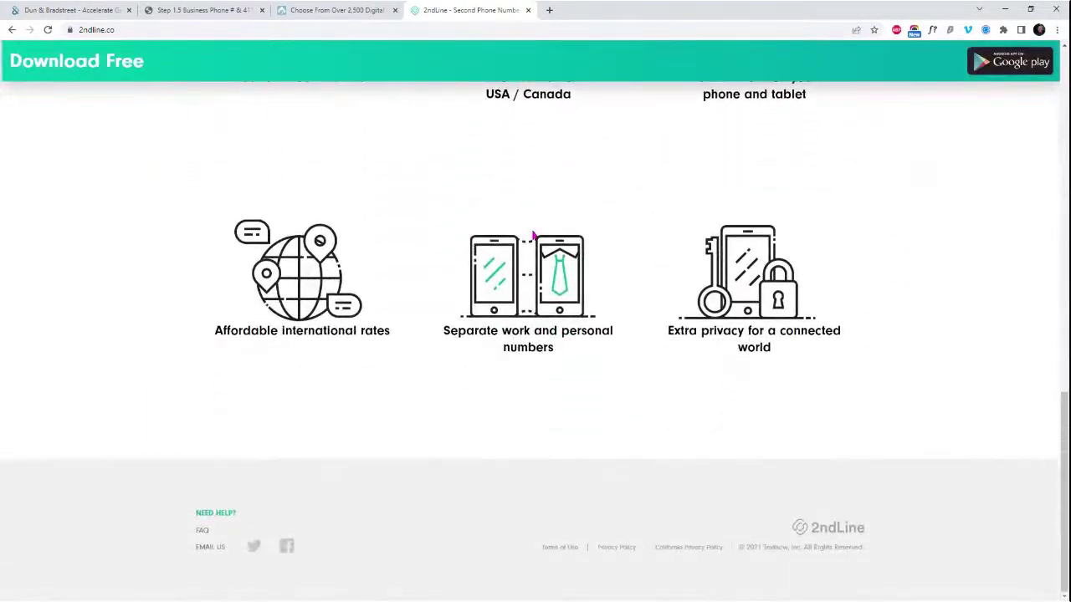
scroll(647, 255, up, 10)
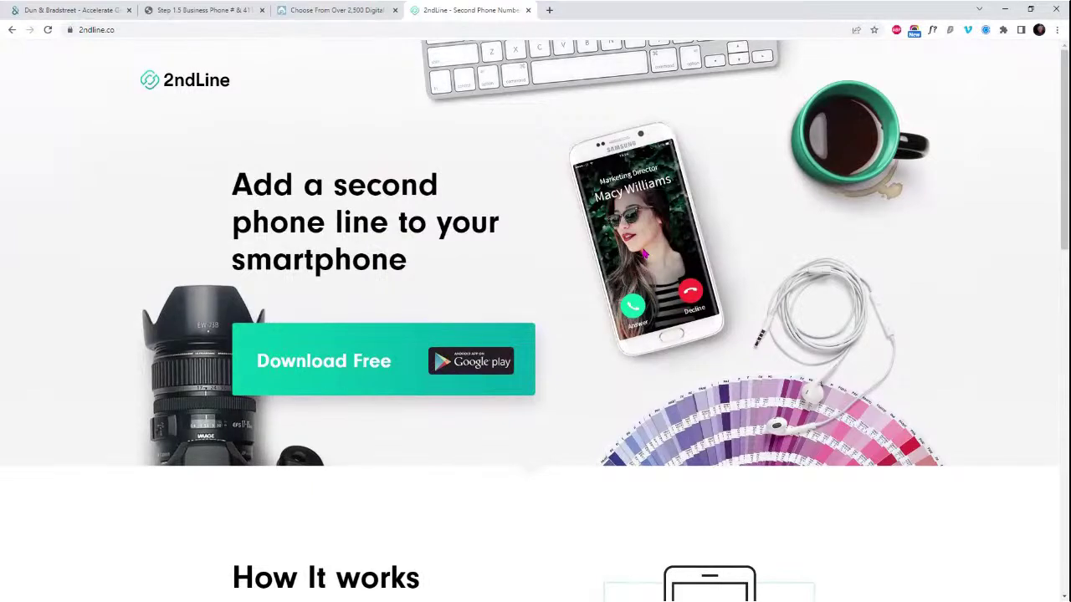
- Open the 411 directory listing site listyourself.net in another new browser tab
click(550, 11)
click(558, 29)
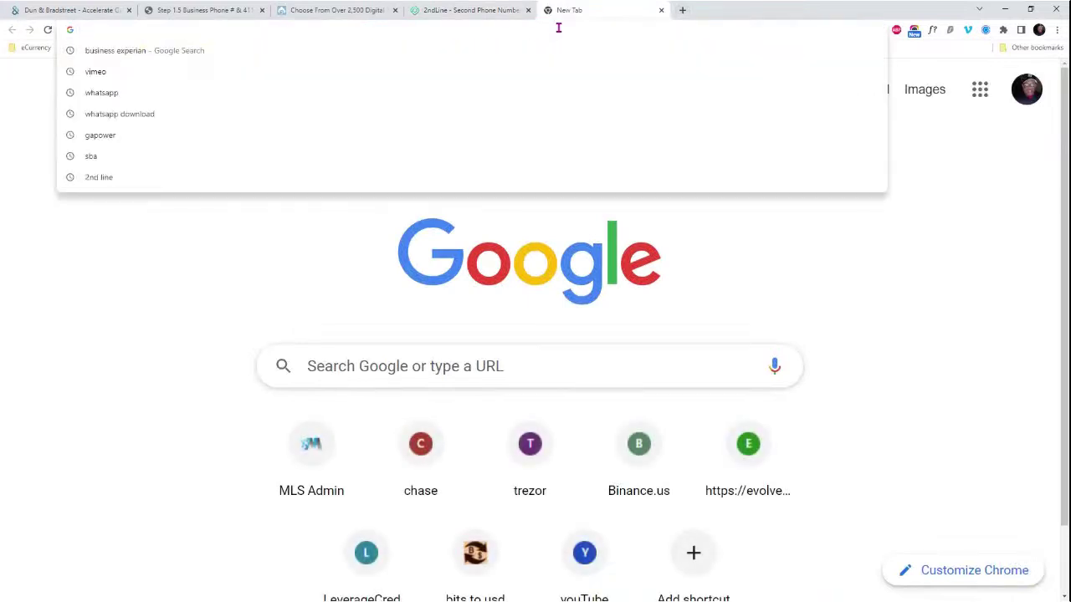
text(linst)
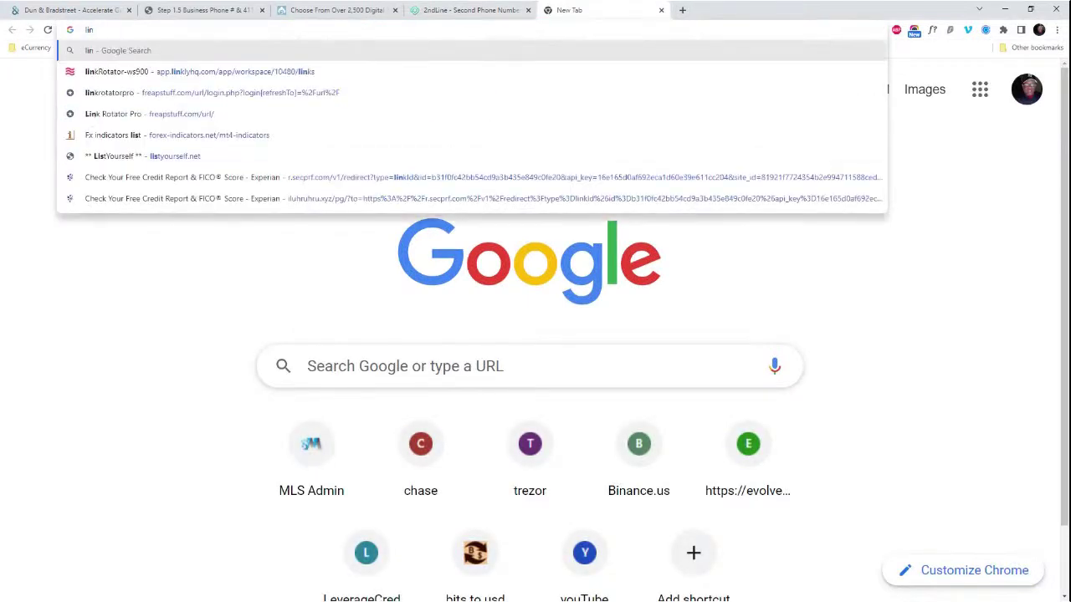
key(BackSpace)
key(BackSpace)
key(BackSpace)
text(s)
key(Return)
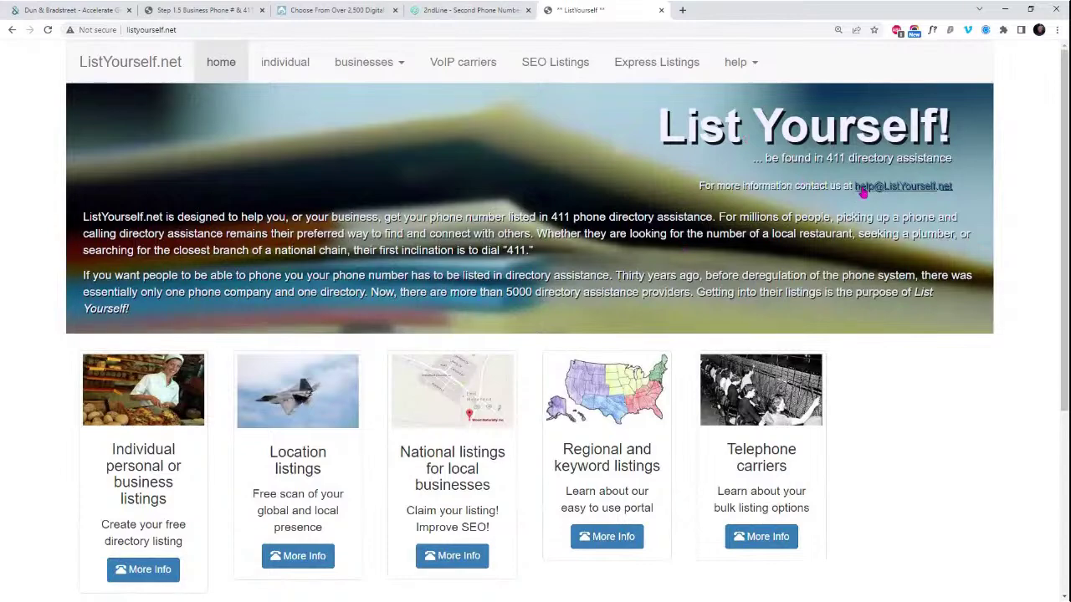
- Open the free individual personal or business listing form and set the listing type to Business
scroll(819, 188, down, 3)
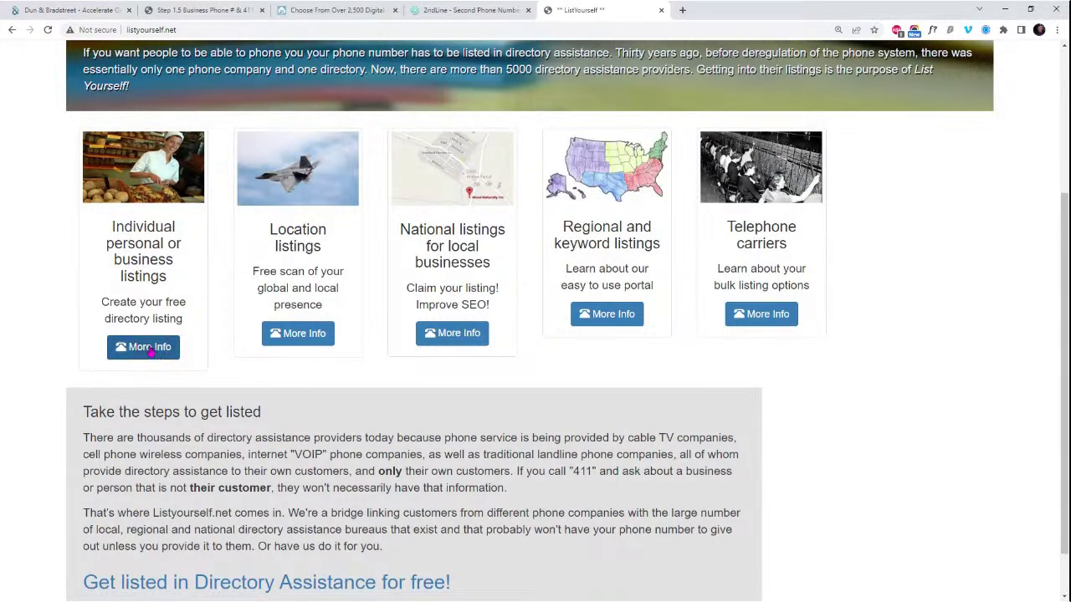
click(154, 352)
scroll(374, 333, down, 3)
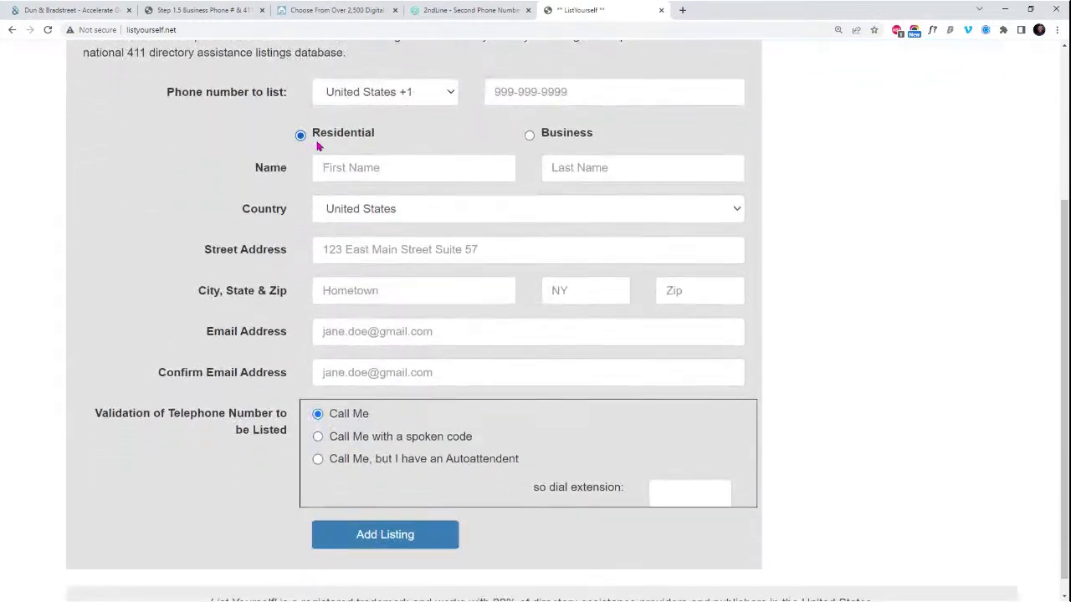
click(530, 136)
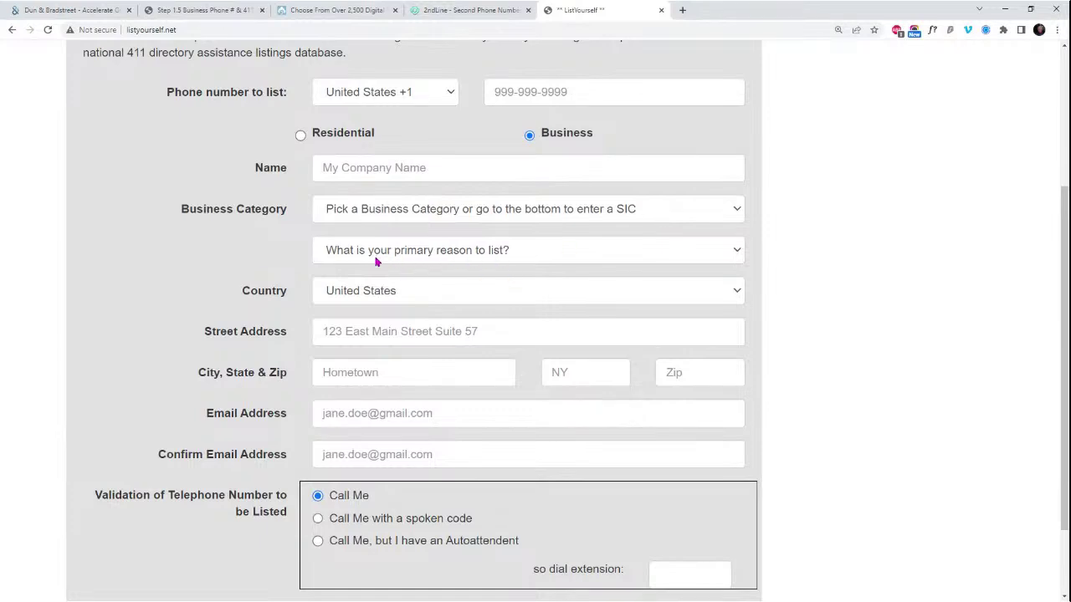
- Review the 411 business listing form, including the primary reason to list, category, address, e-mail and phone validation fields
click(568, 252)
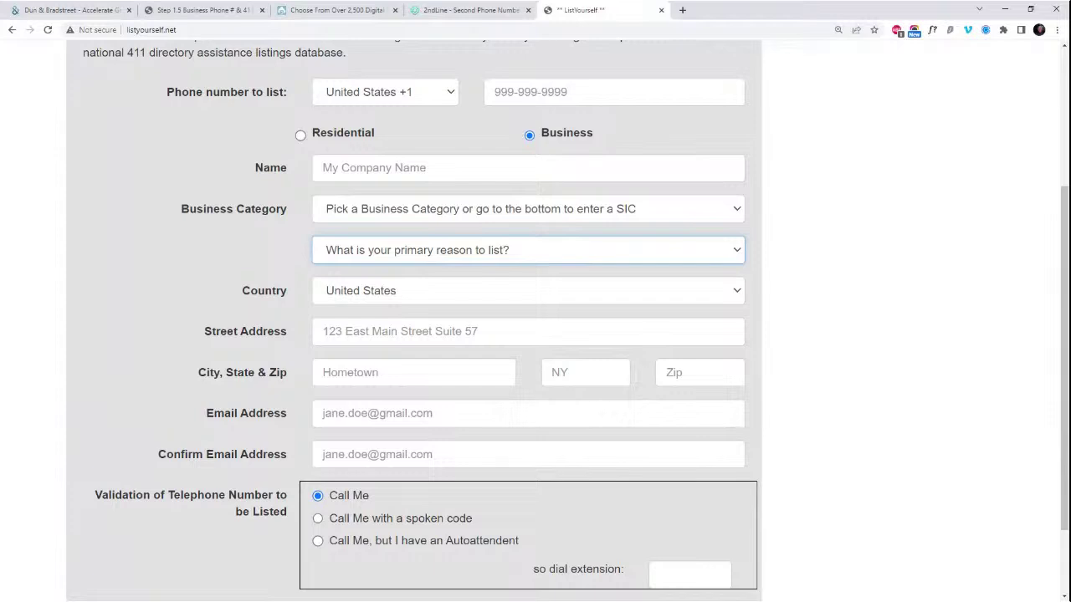
click(770, 299)
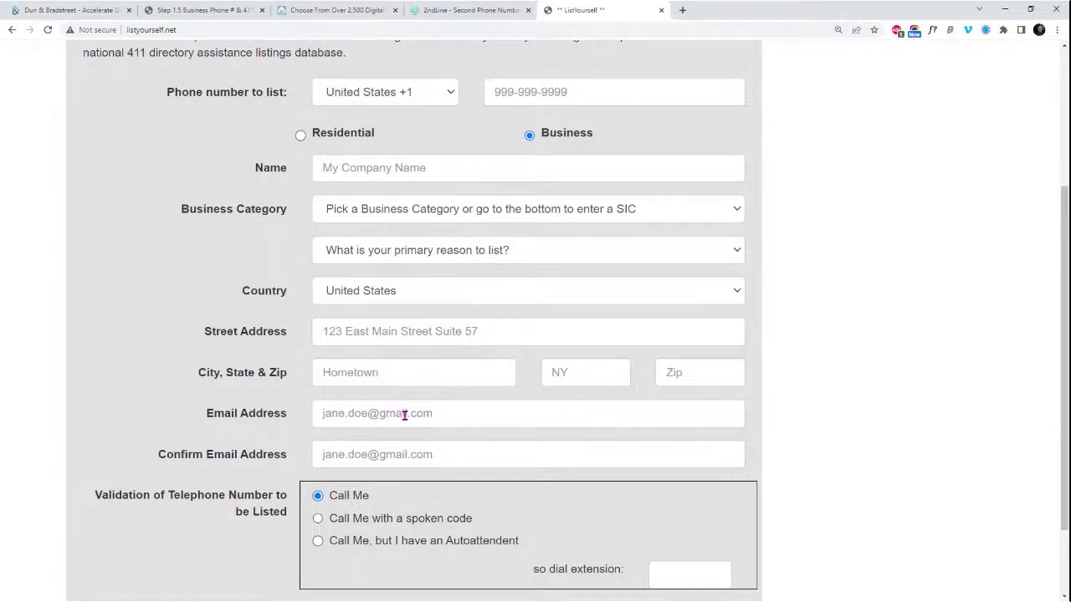
scroll(401, 414, down, 1)
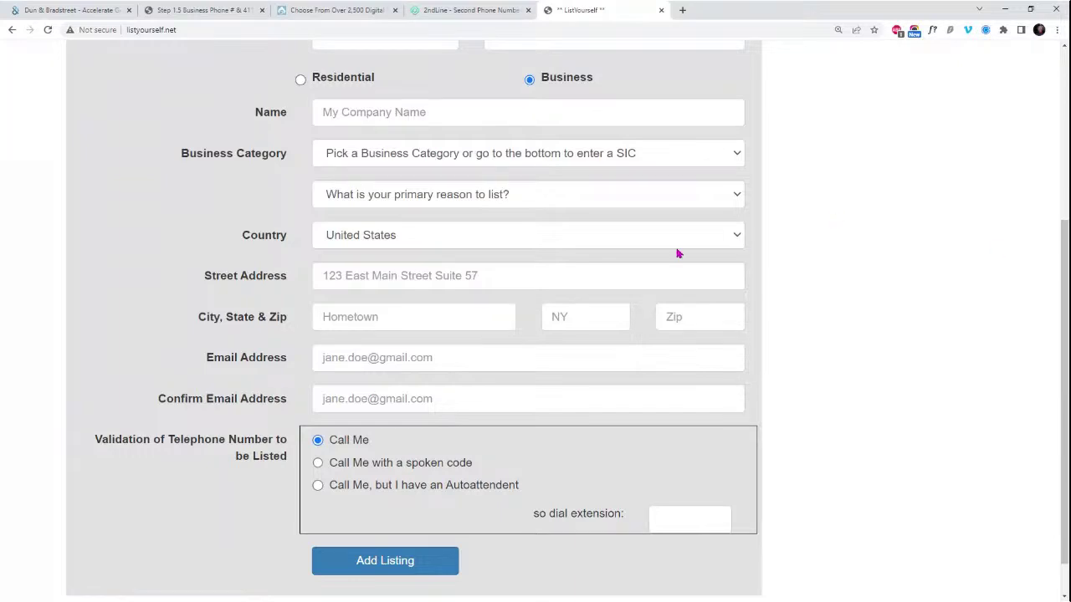
scroll(710, 251, down, 1)
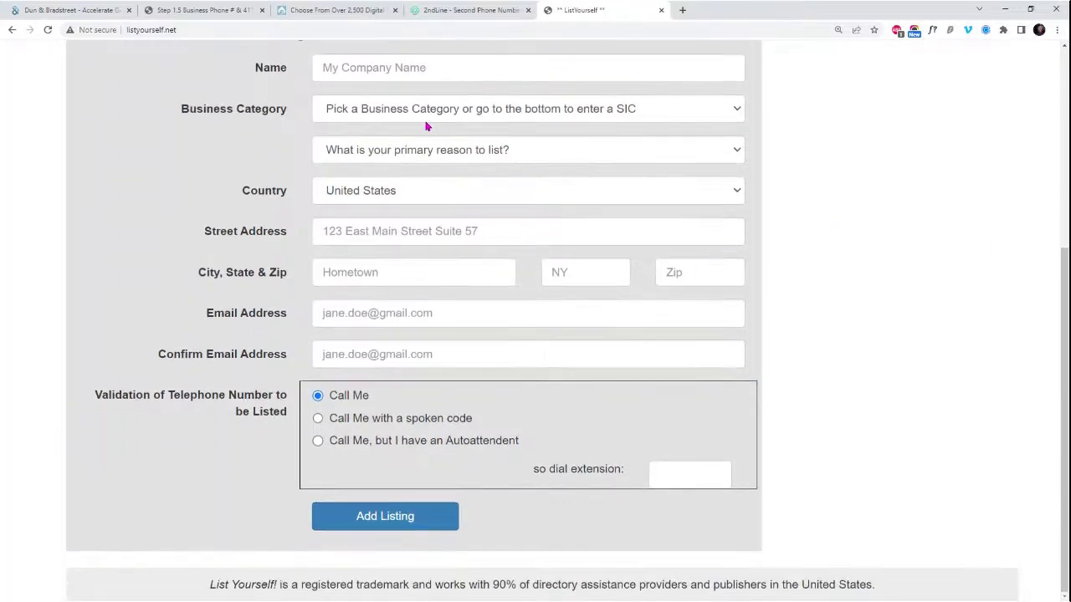
scroll(540, 294, up, 2)
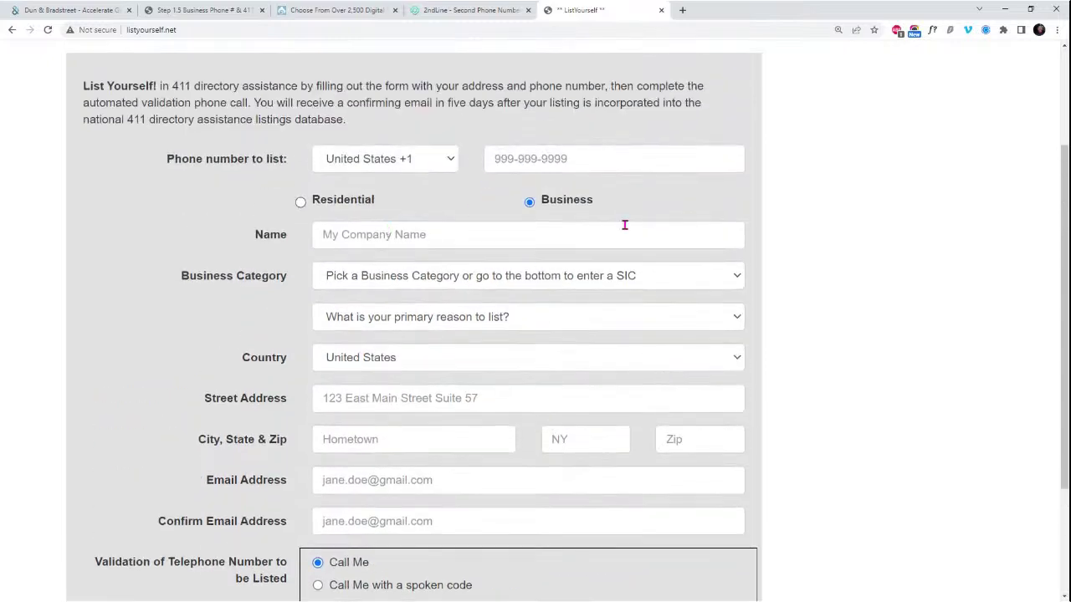
scroll(576, 268, down, 2)
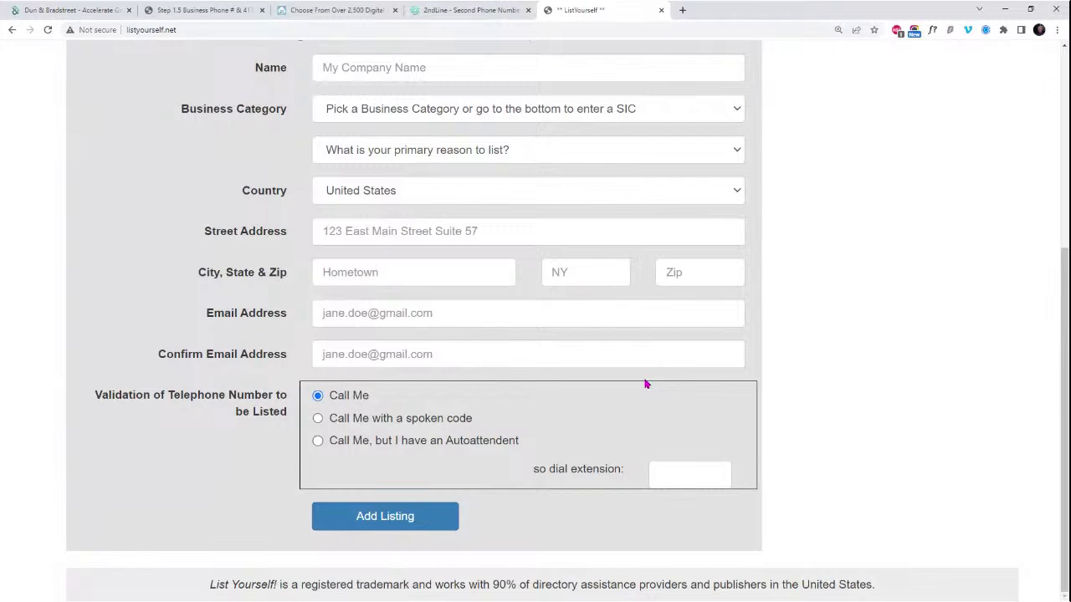
scroll(590, 337, up, 2)
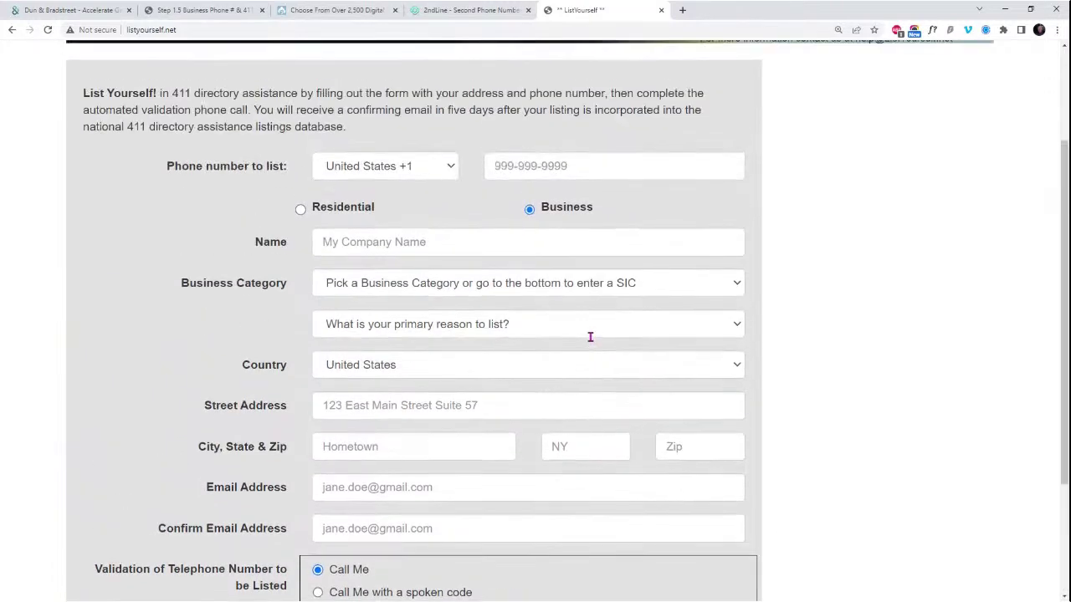
scroll(590, 337, up, 1)
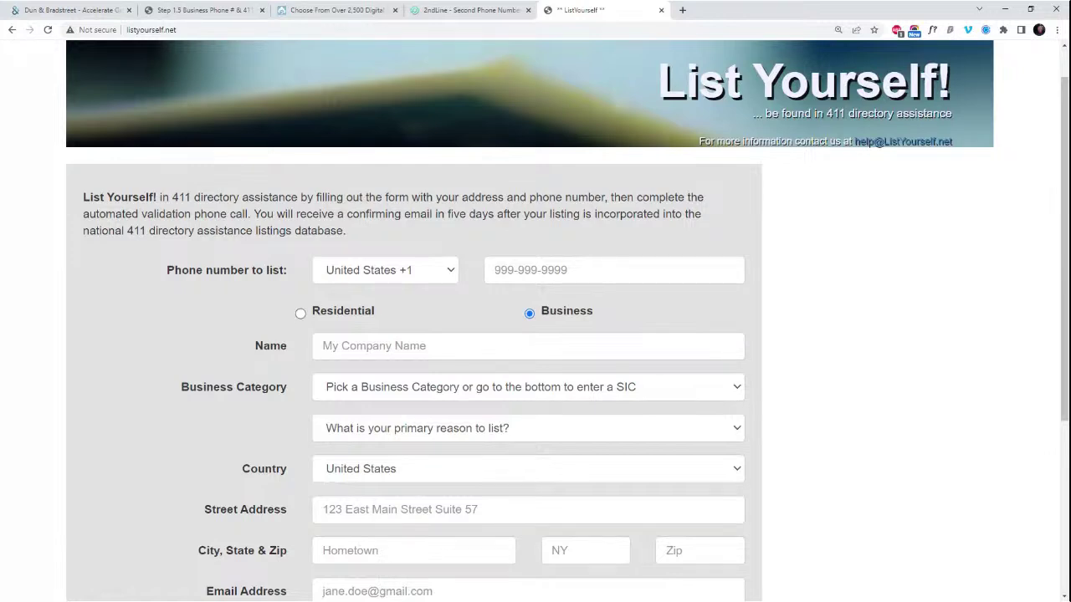
scroll(725, 350, up, 1)
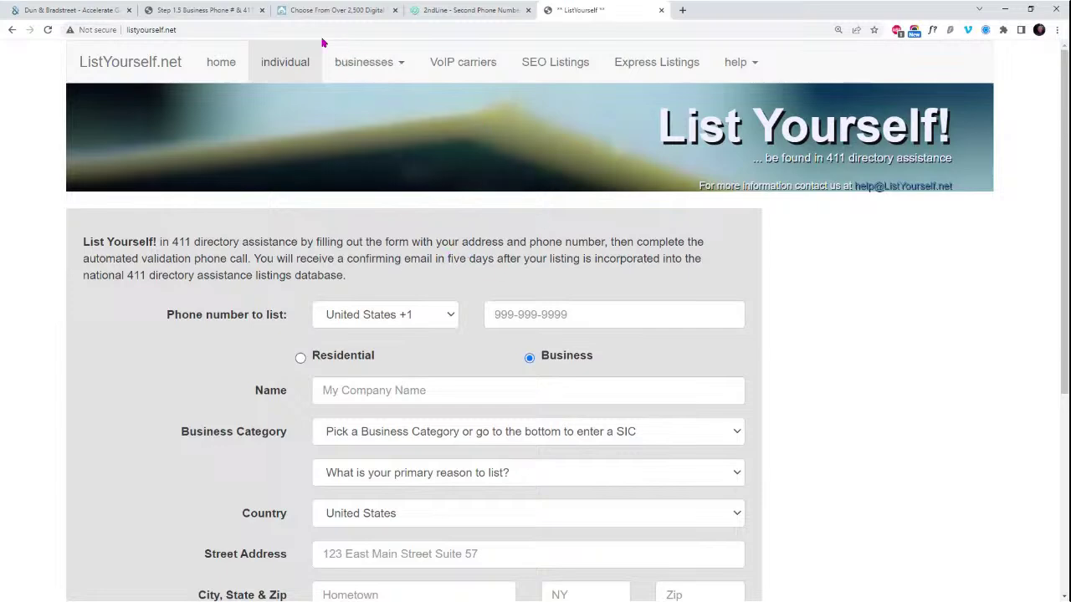
- Return to the Business Credit Builder course, open Step 1.6 Website & Email and review its business website and email fields
click(75, 11)
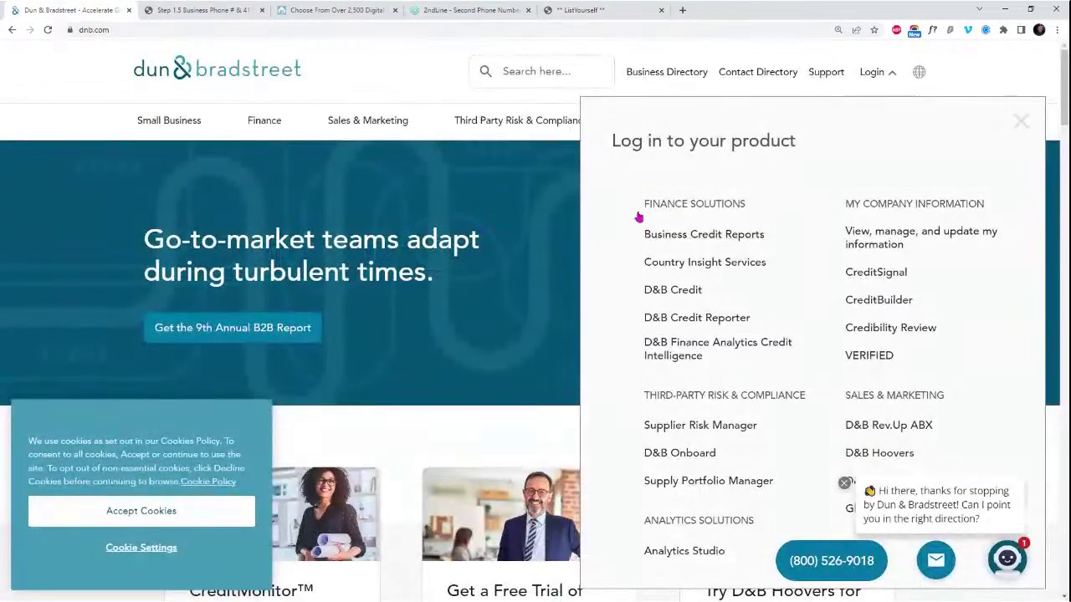
click(220, 10)
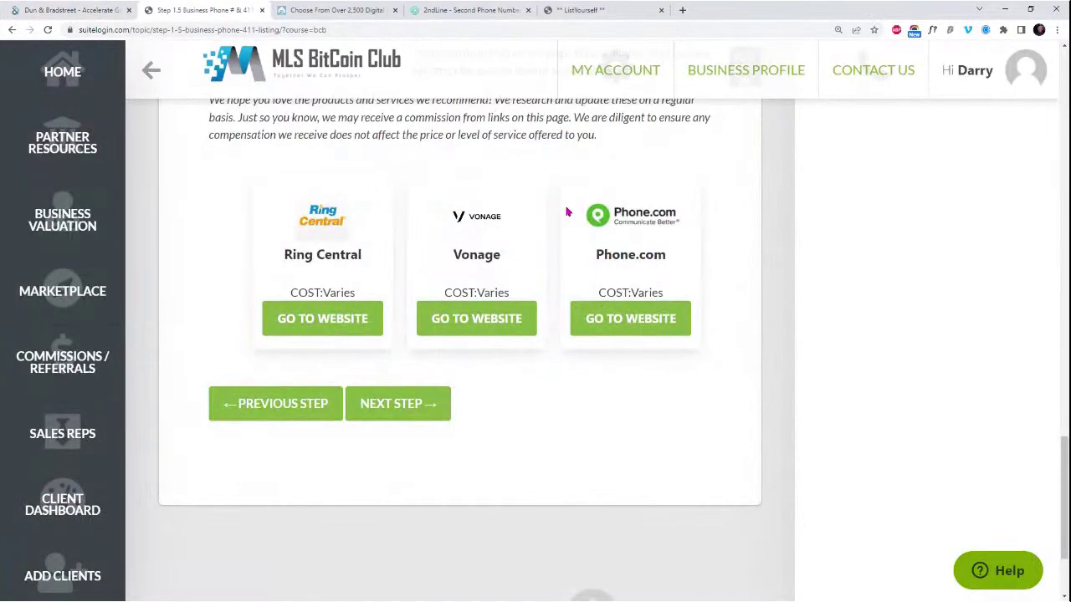
scroll(568, 218, up, 5)
scroll(568, 229, up, 10)
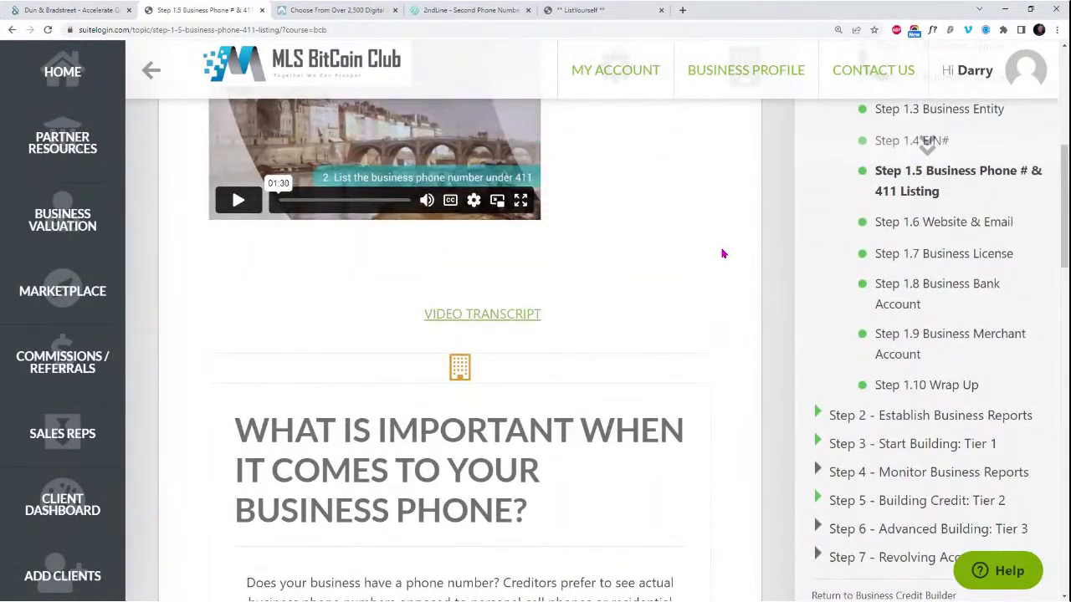
click(972, 232)
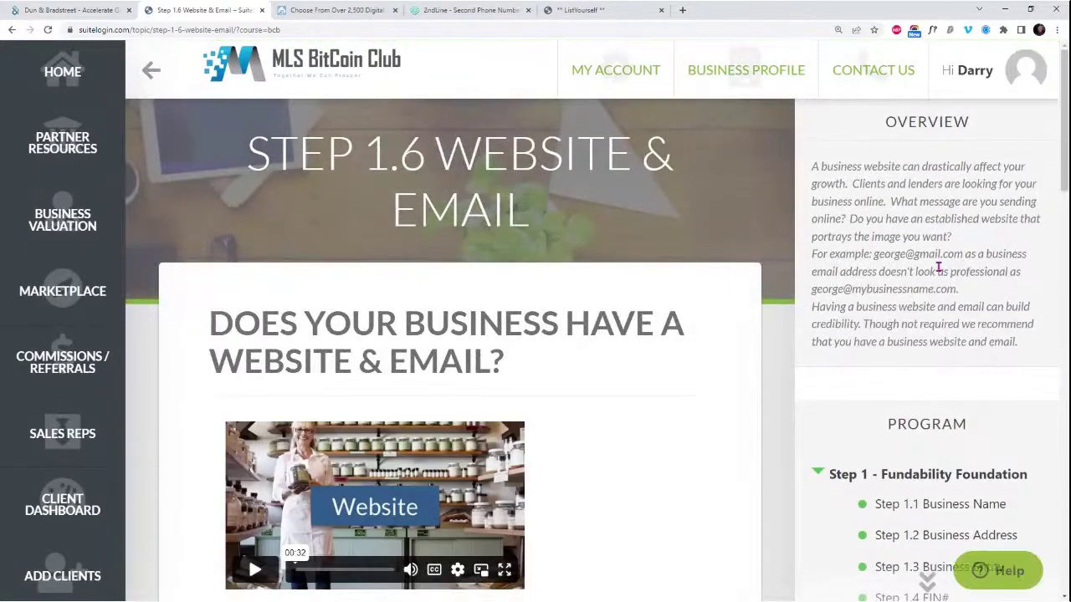
scroll(929, 267, down, 3)
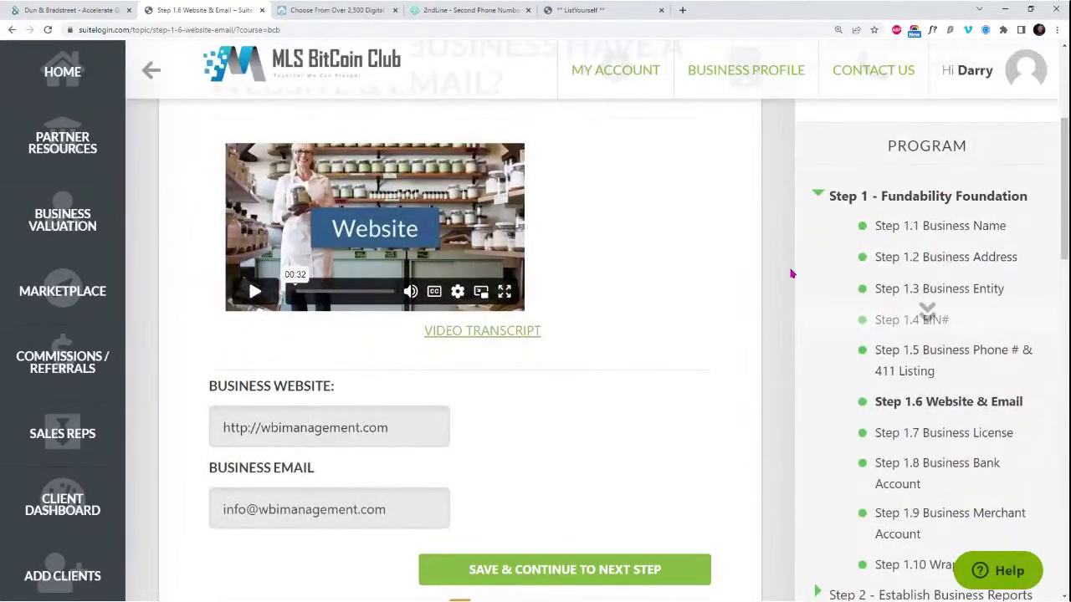
scroll(782, 351, down, 1)
scroll(779, 380, up, 4)
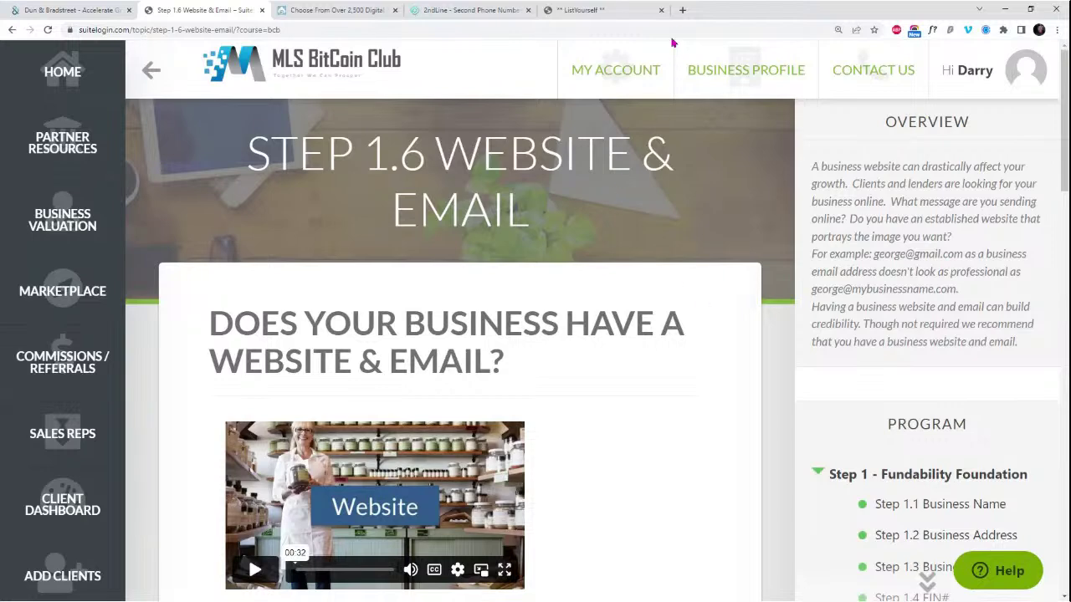
- Open the business website wbimanagement.com in a new browser tab
click(682, 10)
click(599, 33)
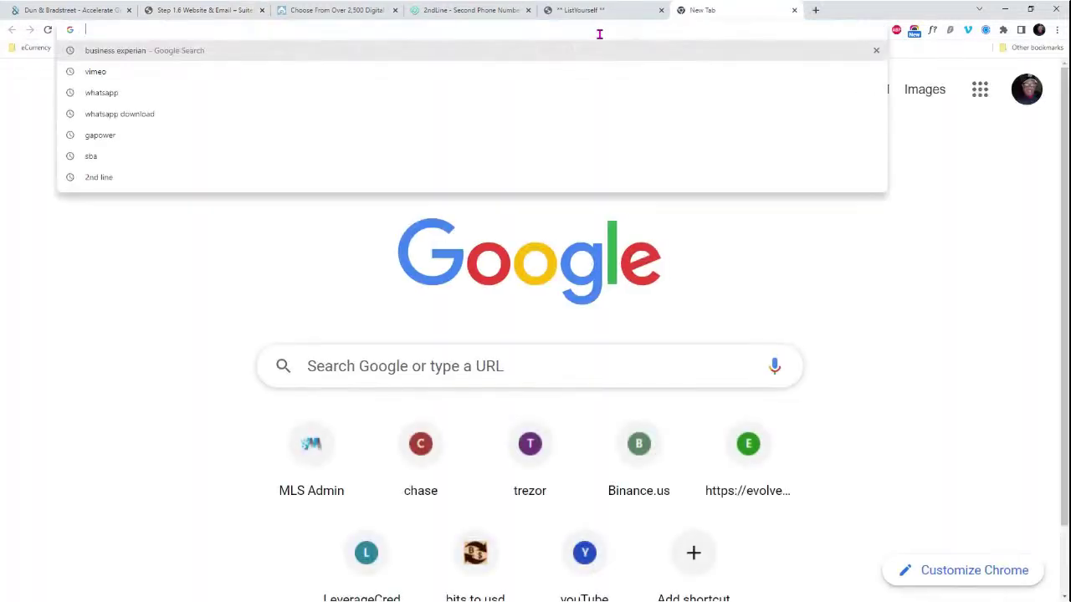
text(wbimanagement.com)
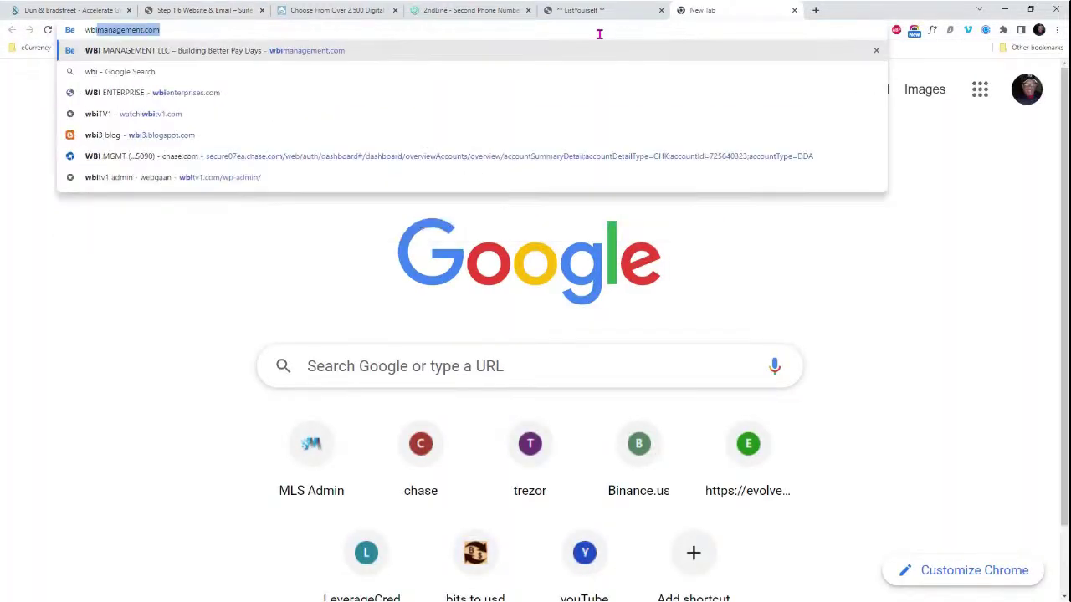
key(Return)
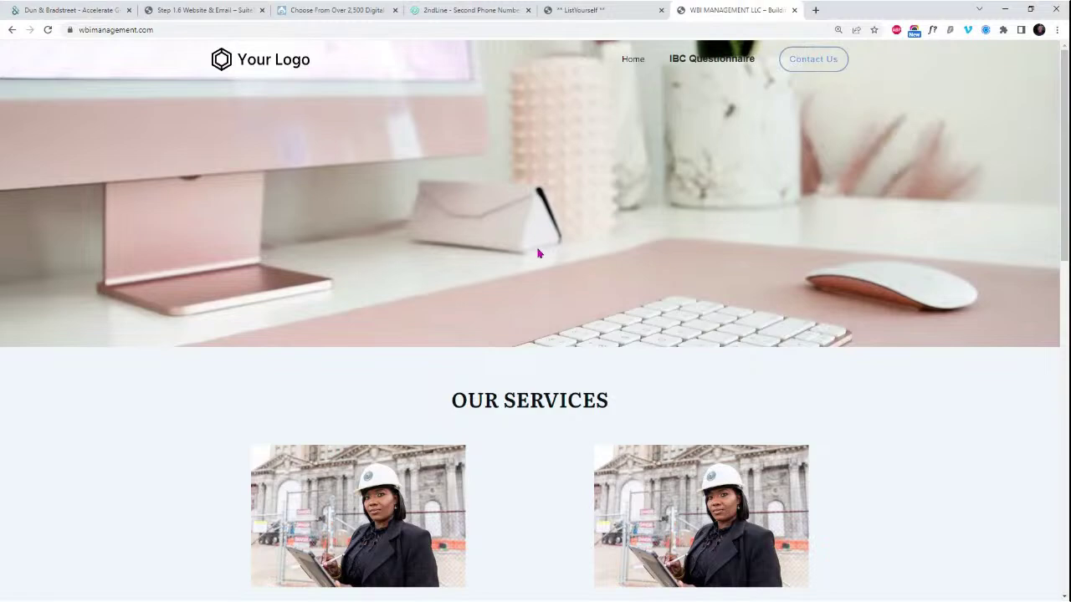
- Examine the business website's service sections, header menu and footer links such as Terms & Conditions and Privacy Policy
scroll(538, 252, down, 8)
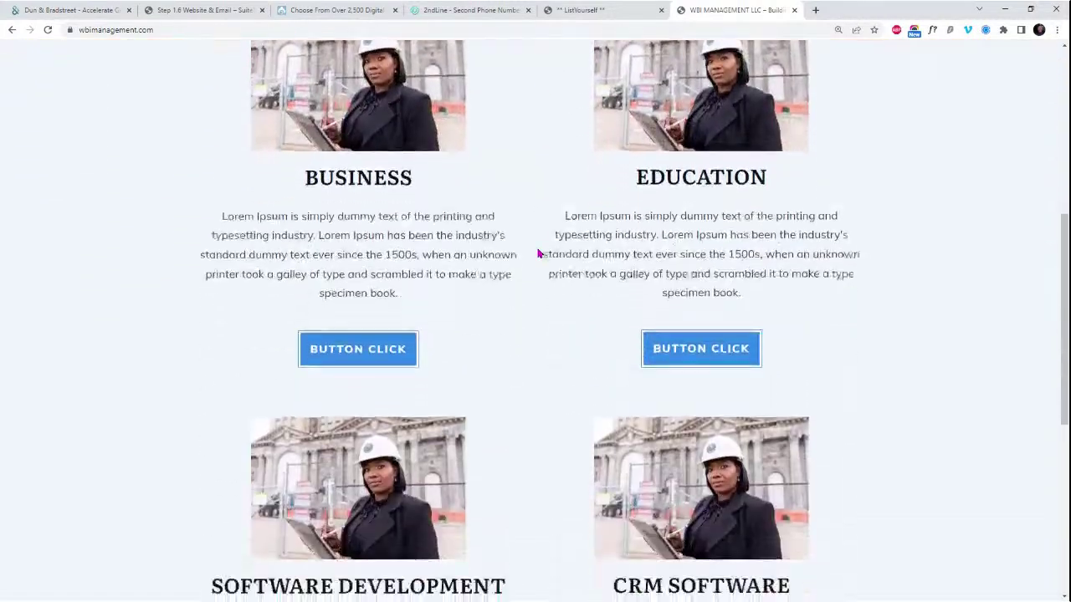
scroll(540, 254, down, 2)
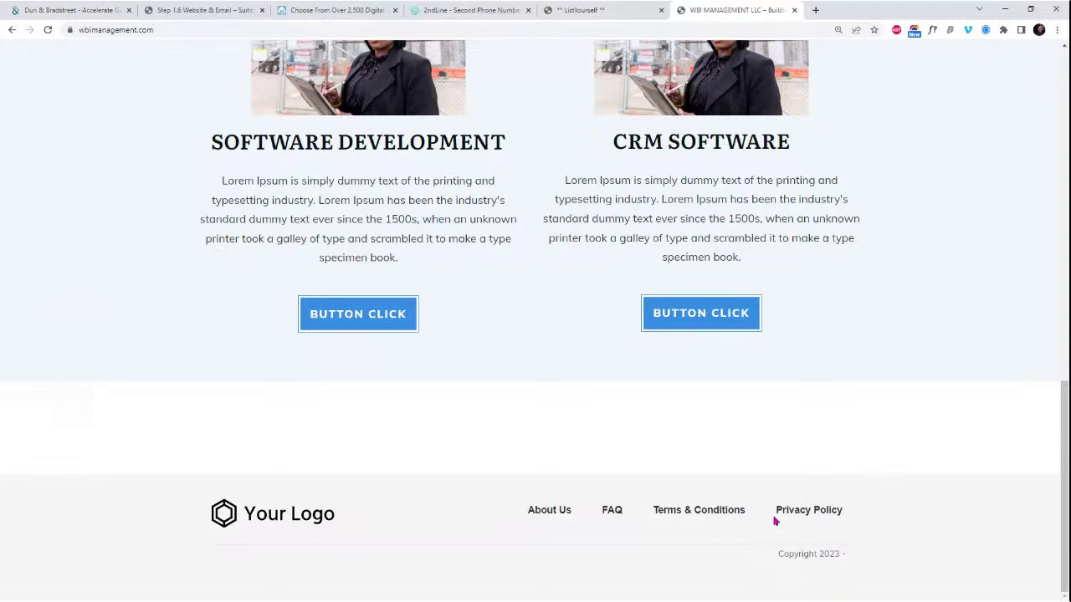
scroll(612, 410, up, 10)
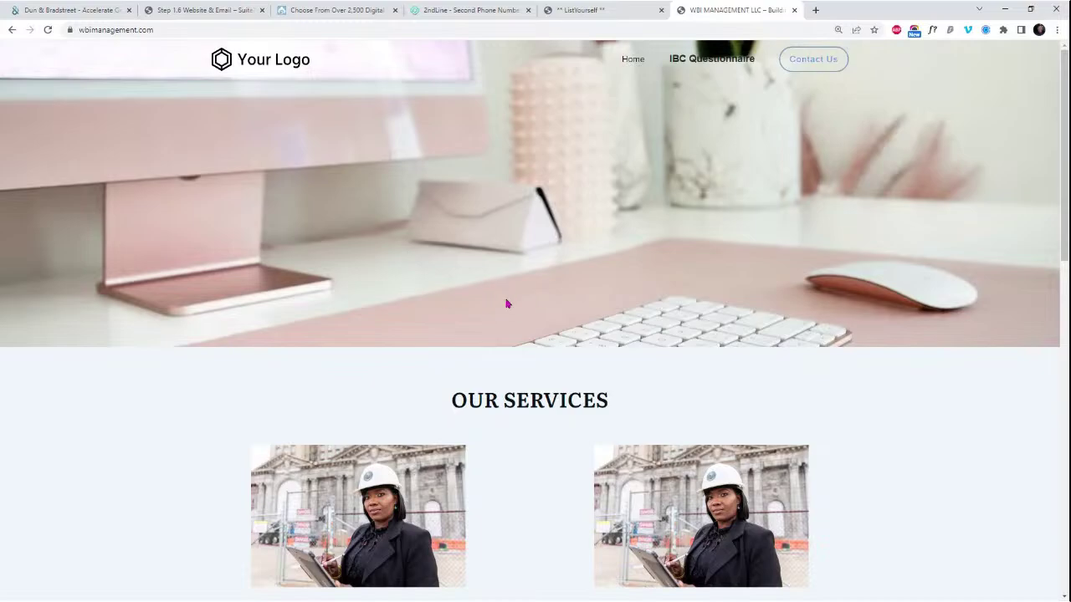
scroll(505, 301, down, 4)
scroll(388, 286, down, 6)
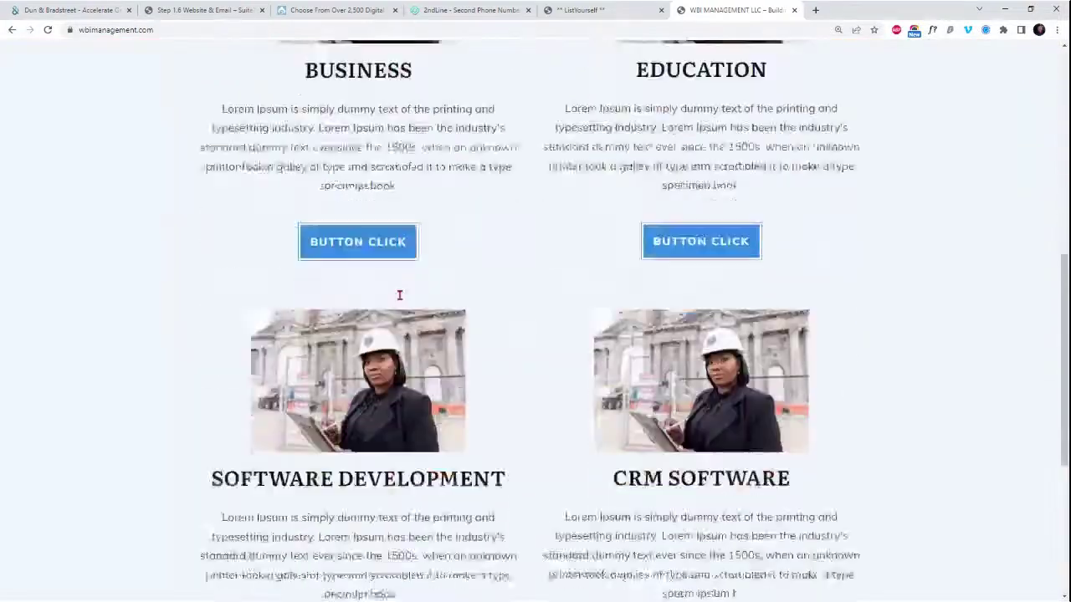
scroll(411, 313, up, 10)
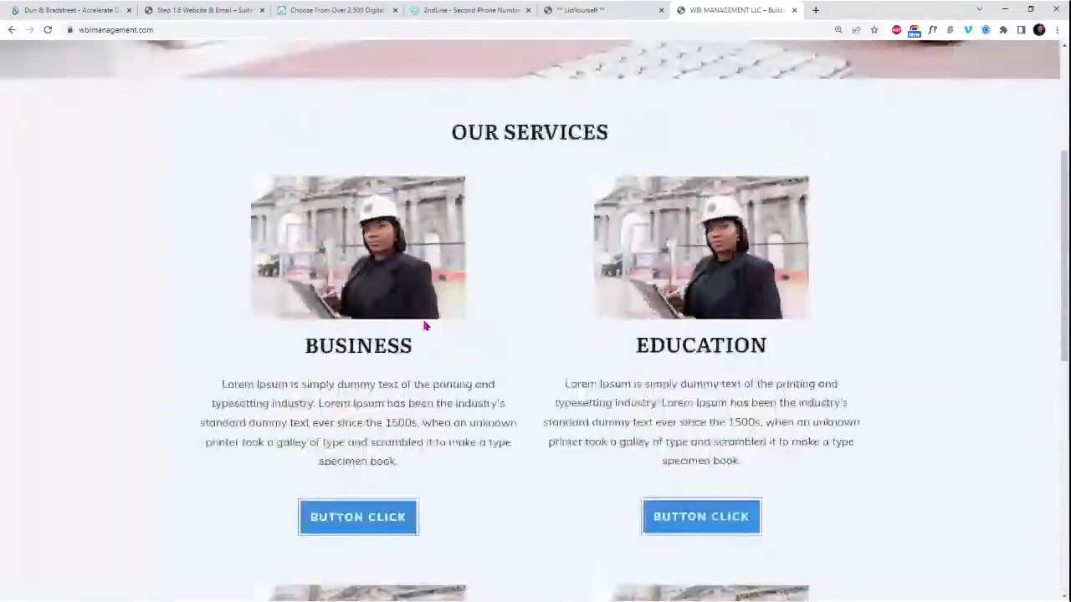
- Return to the course tab and open Step 1.7 Business License from the Fundability Foundation topics
click(583, 12)
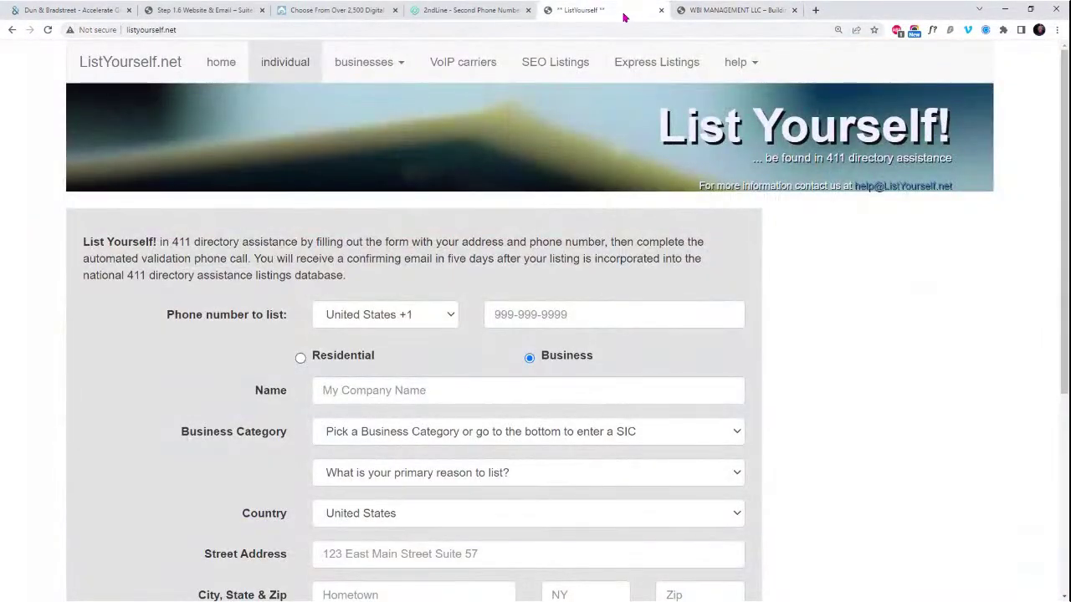
click(144, 11)
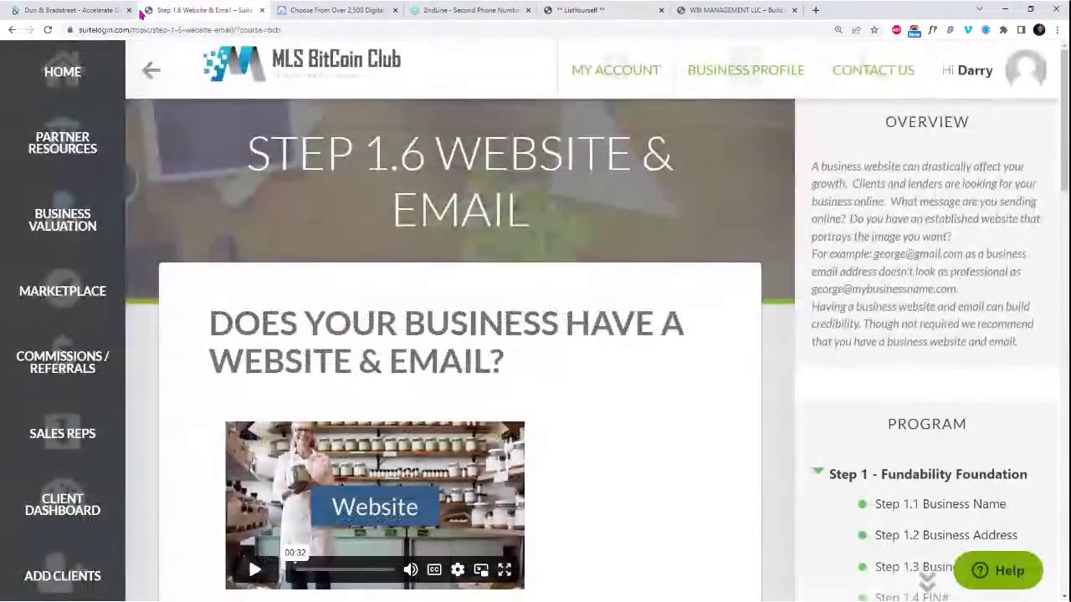
click(92, 10)
click(200, 10)
scroll(837, 243, down, 3)
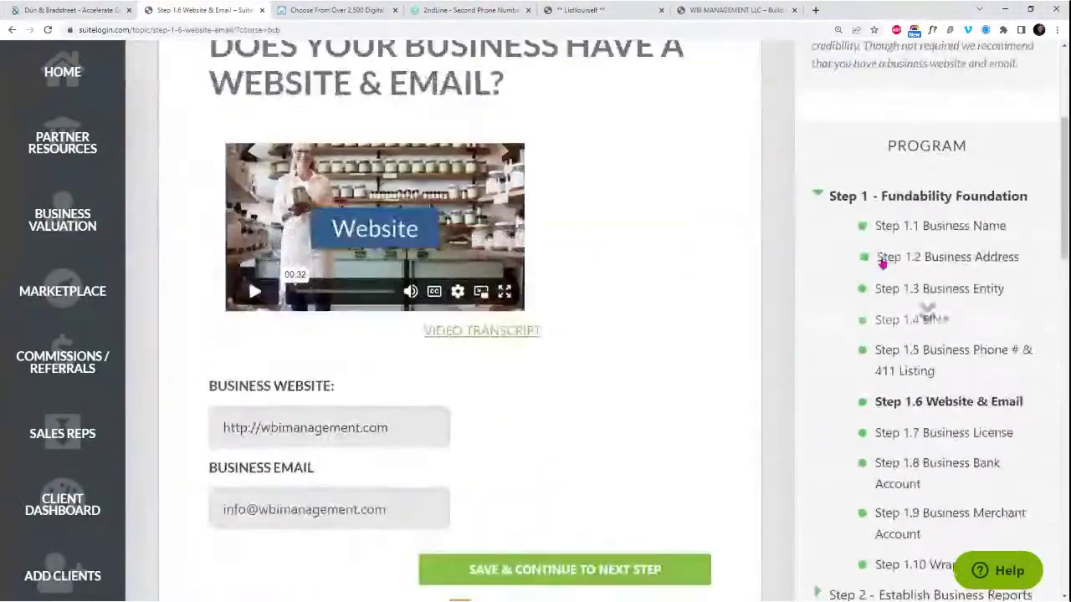
scroll(962, 292, down, 1)
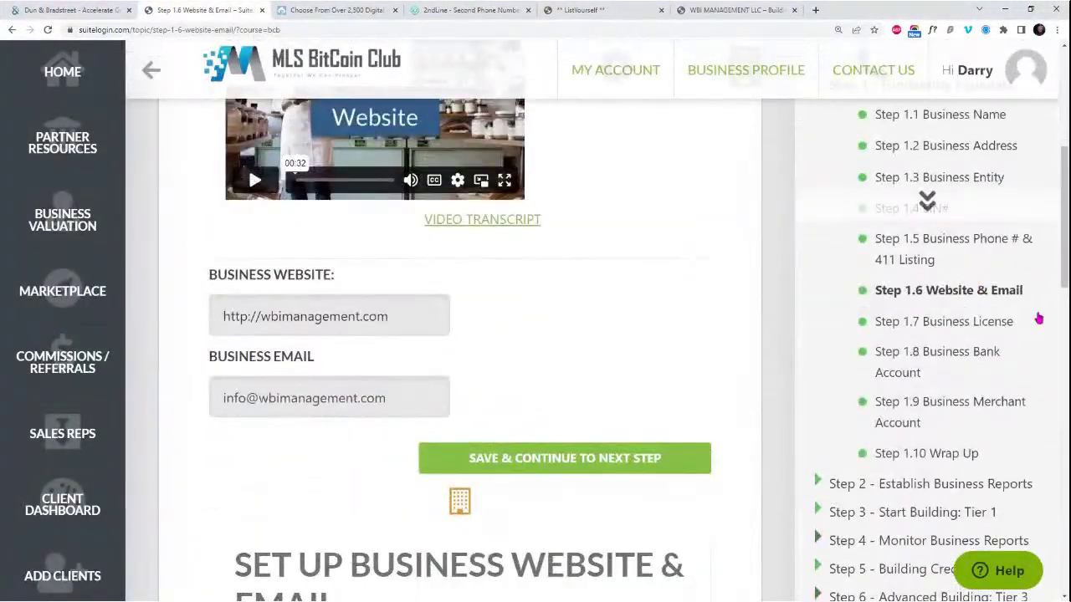
click(962, 324)
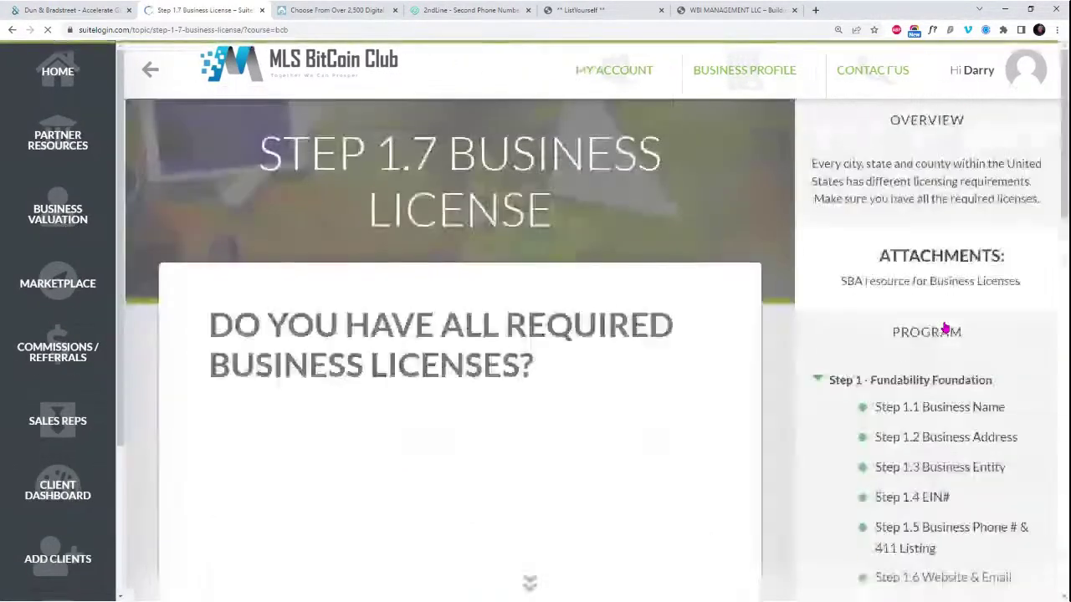
- Review the acquired licenses field, the license requirements guidance and the City Applications resource of Step 1.7
scroll(774, 290, down, 1)
scroll(774, 290, down, 3)
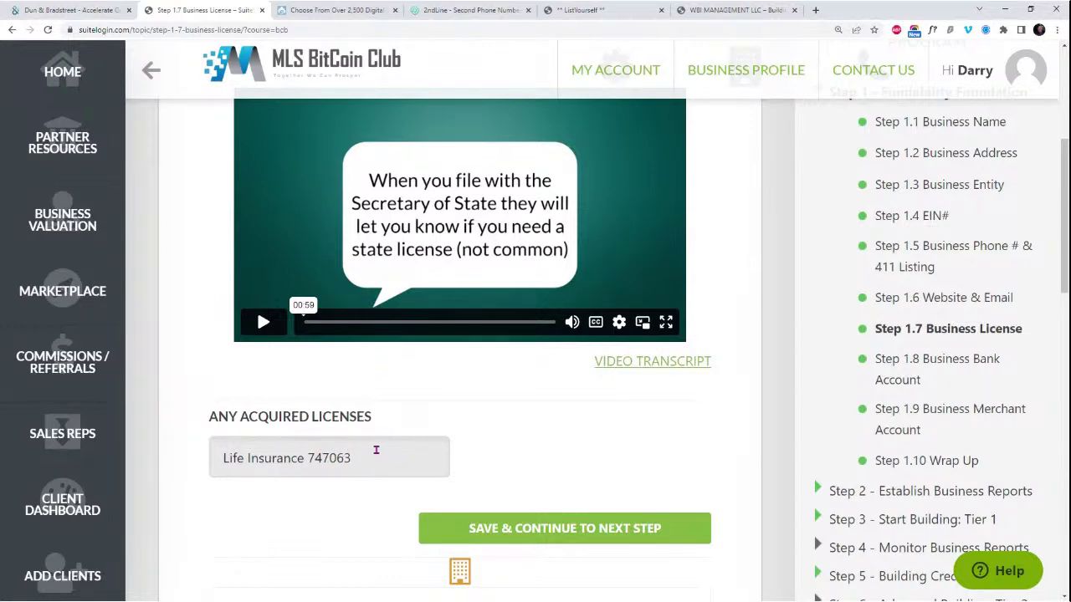
scroll(836, 280, down, 5)
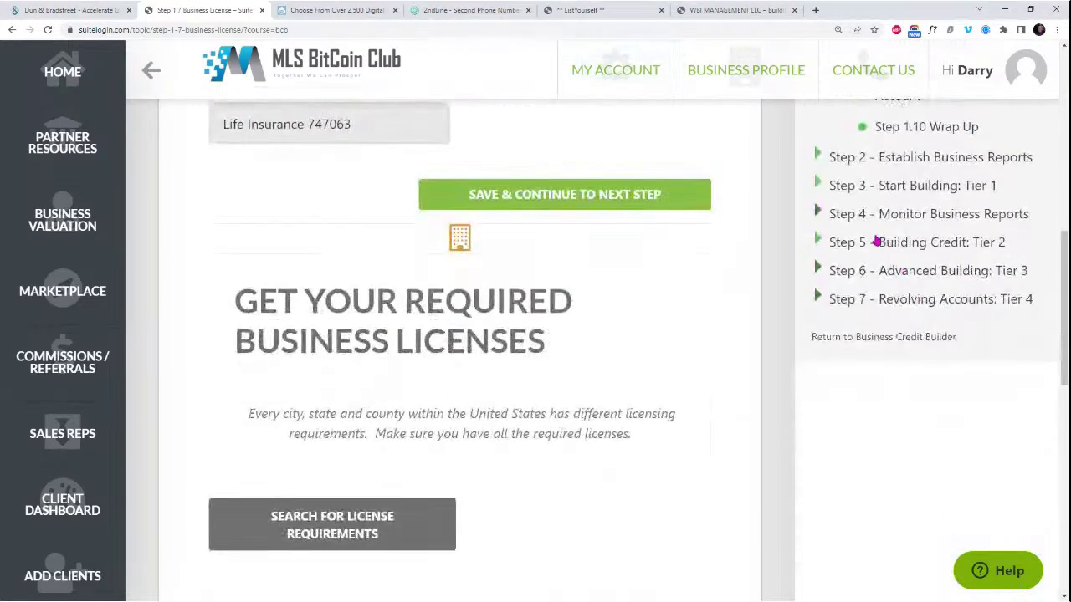
scroll(576, 306, down, 3)
scroll(755, 334, down, 2)
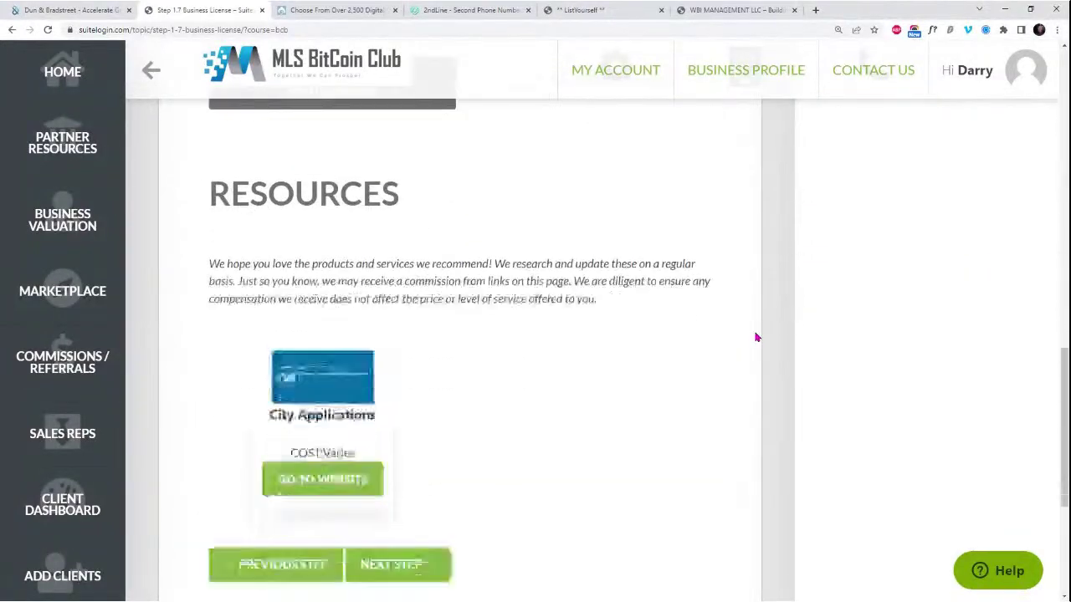
scroll(866, 331, up, 8)
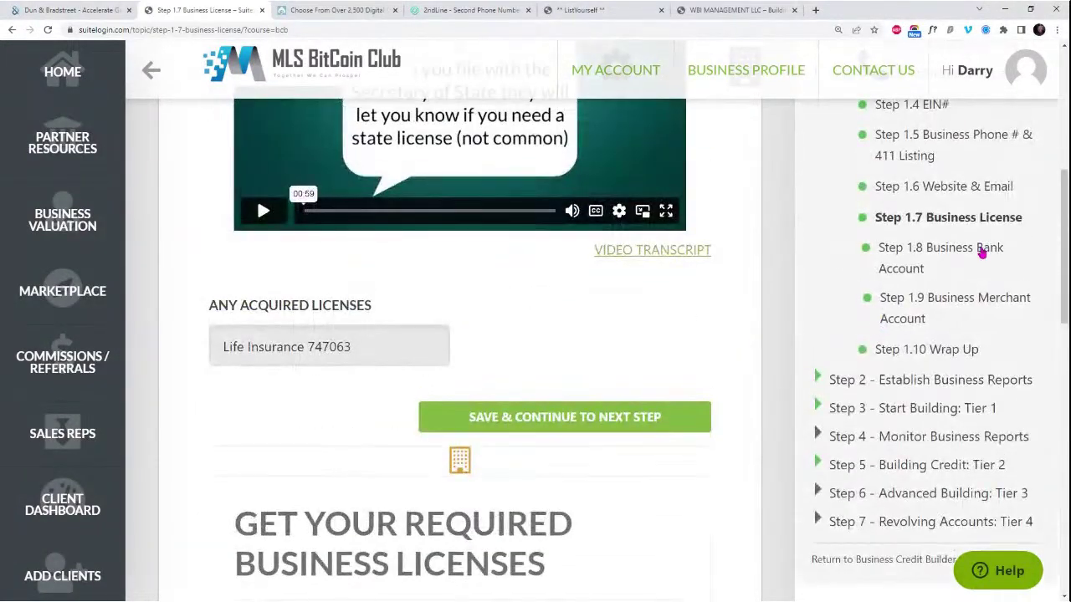
- Open Step 1.8 Business Bank Account from the program outline and review its video and business bank field
click(948, 257)
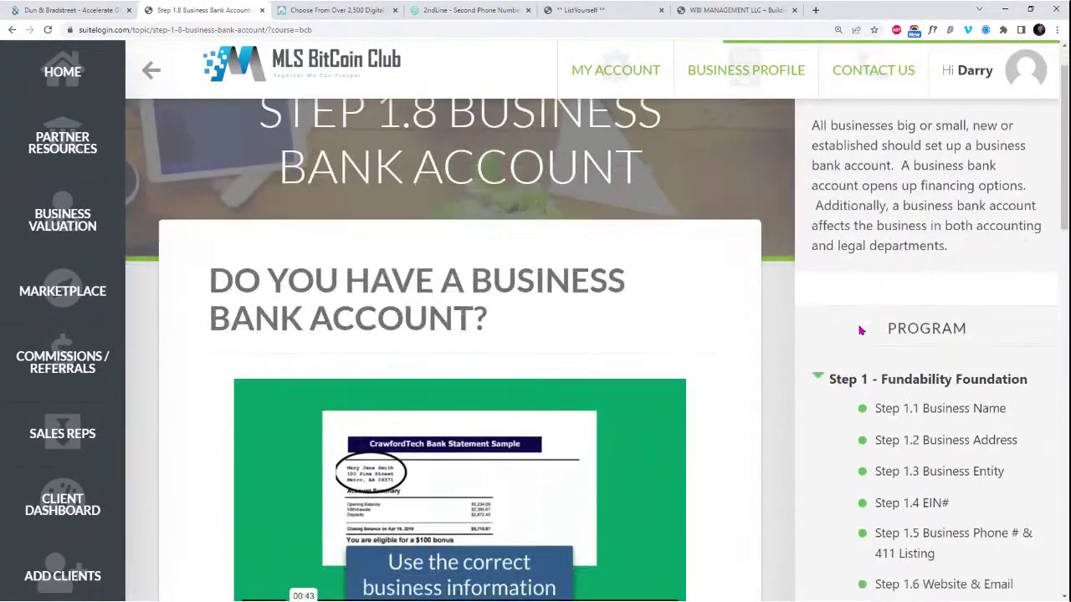
scroll(860, 332, down, 2)
scroll(843, 401, up, 3)
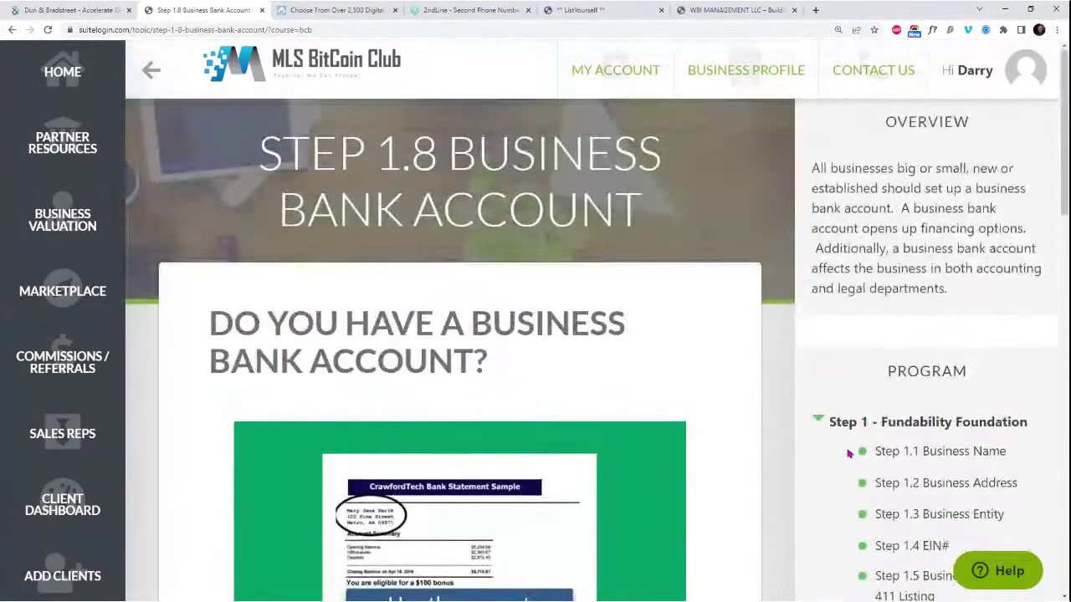
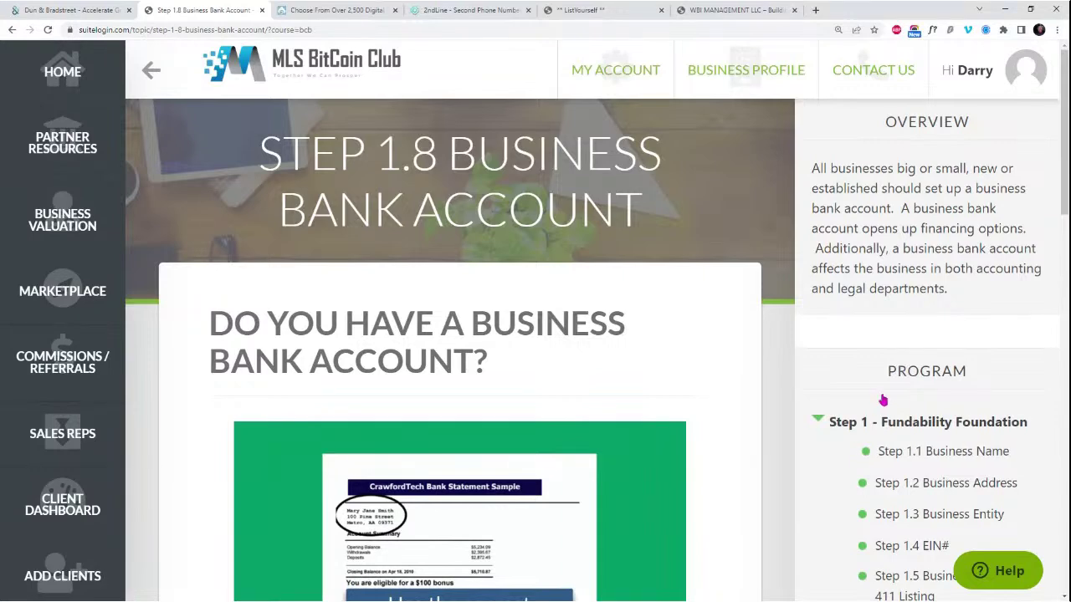
scroll(888, 390, down, 4)
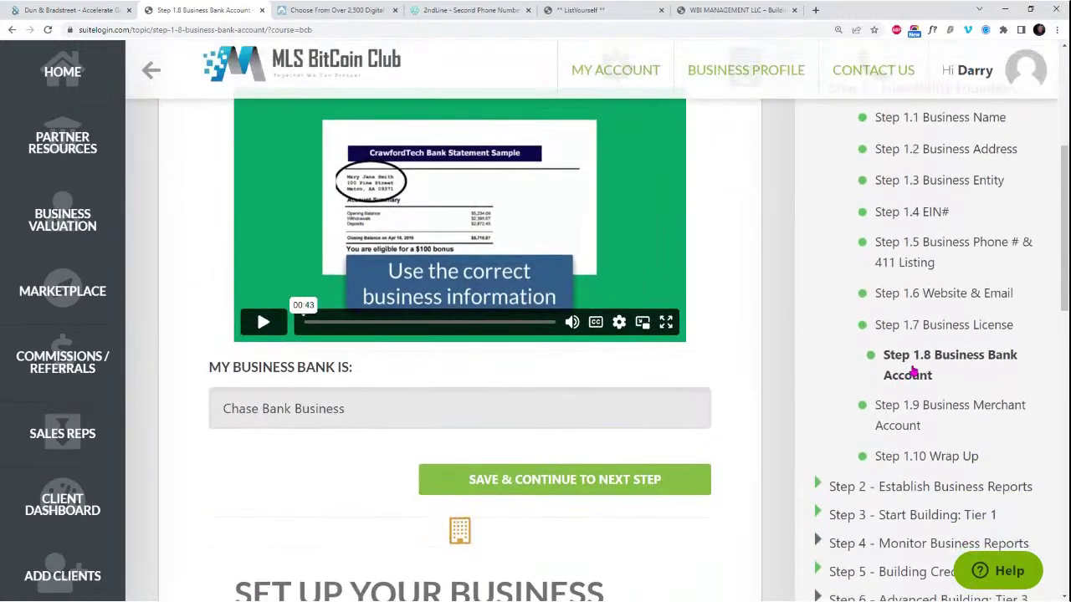
scroll(911, 370, up, 2)
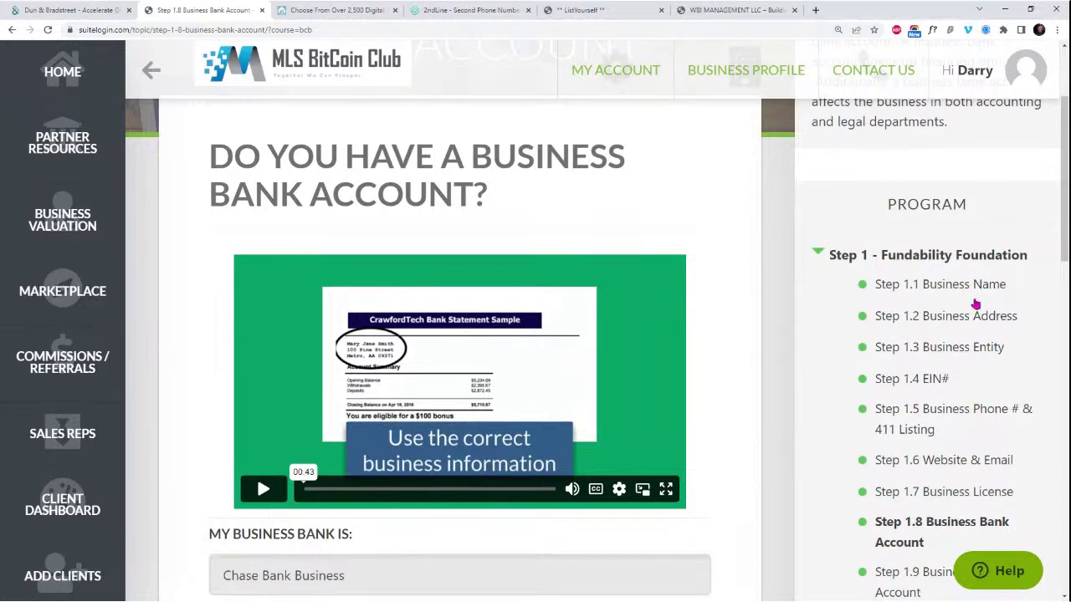
scroll(984, 422, down, 2)
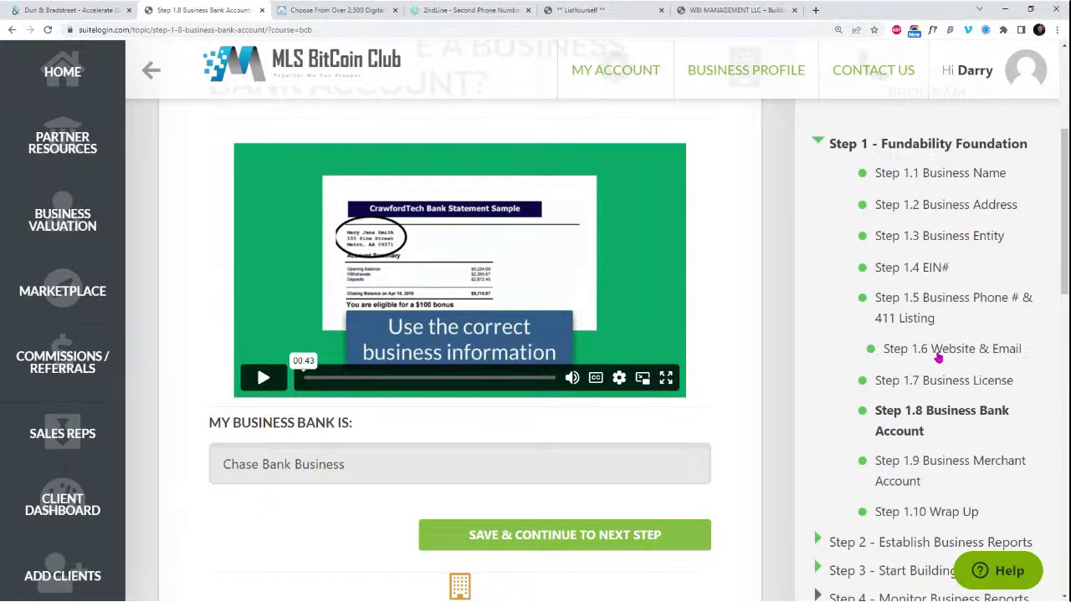
scroll(942, 356, down, 1)
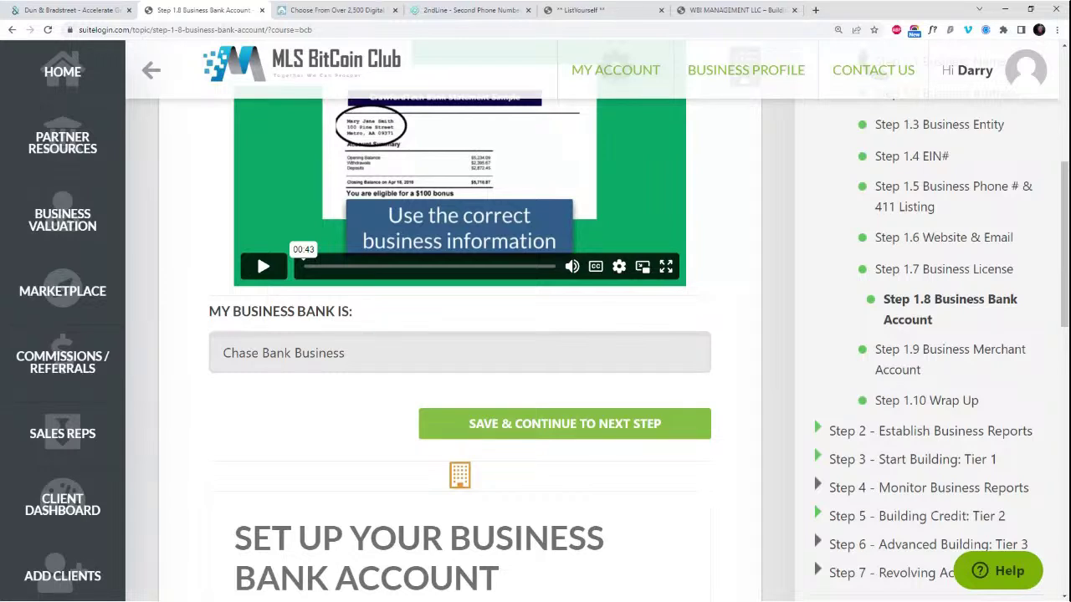
- Open Step 1.9 Business Merchant Account and look over its overview, video and merchant card processor field
click(968, 359)
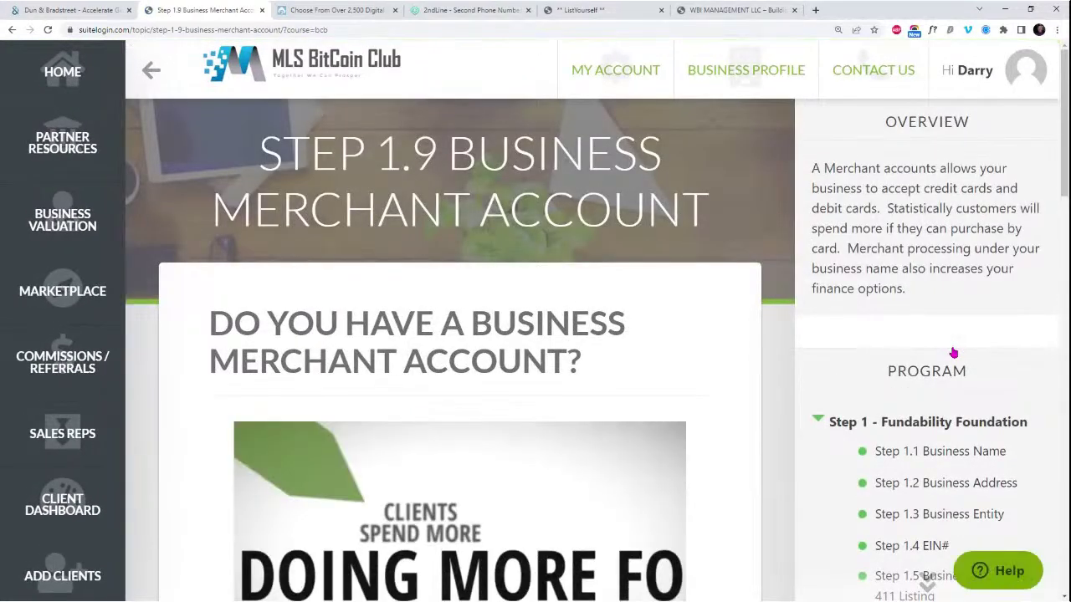
scroll(810, 293, down, 3)
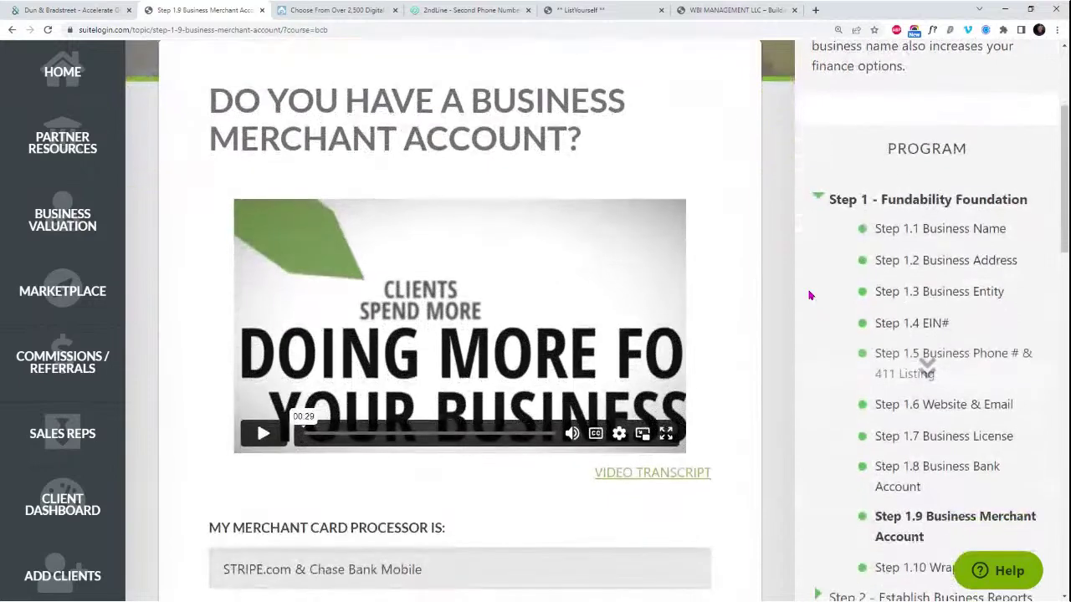
scroll(810, 294, up, 3)
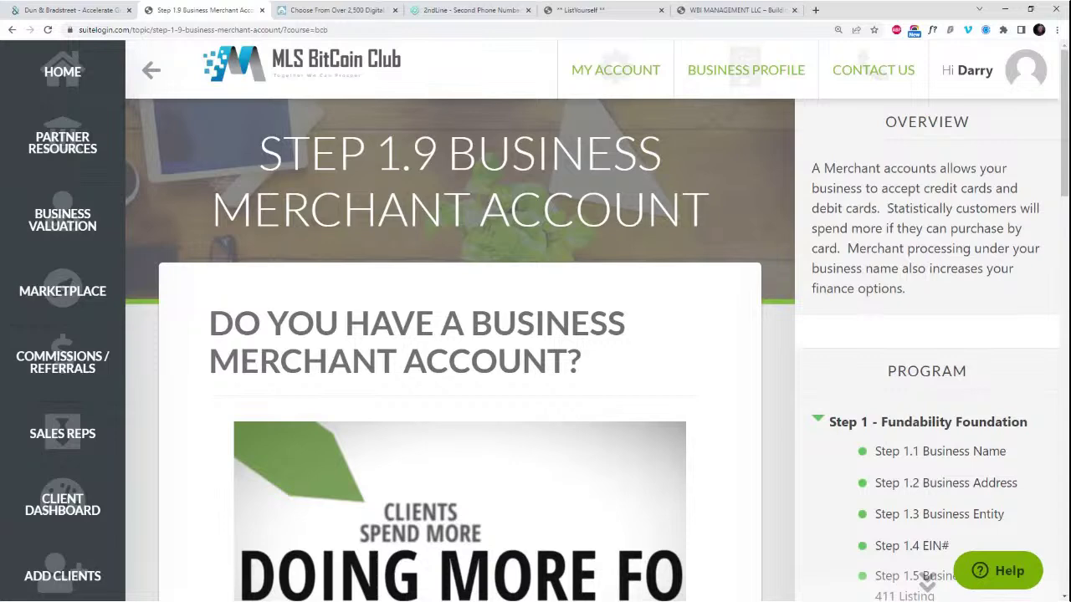
- Open mlsbitcoinclub.com in a new browser tab and log in to the member account with the saved credentials
click(814, 9)
click(808, 26)
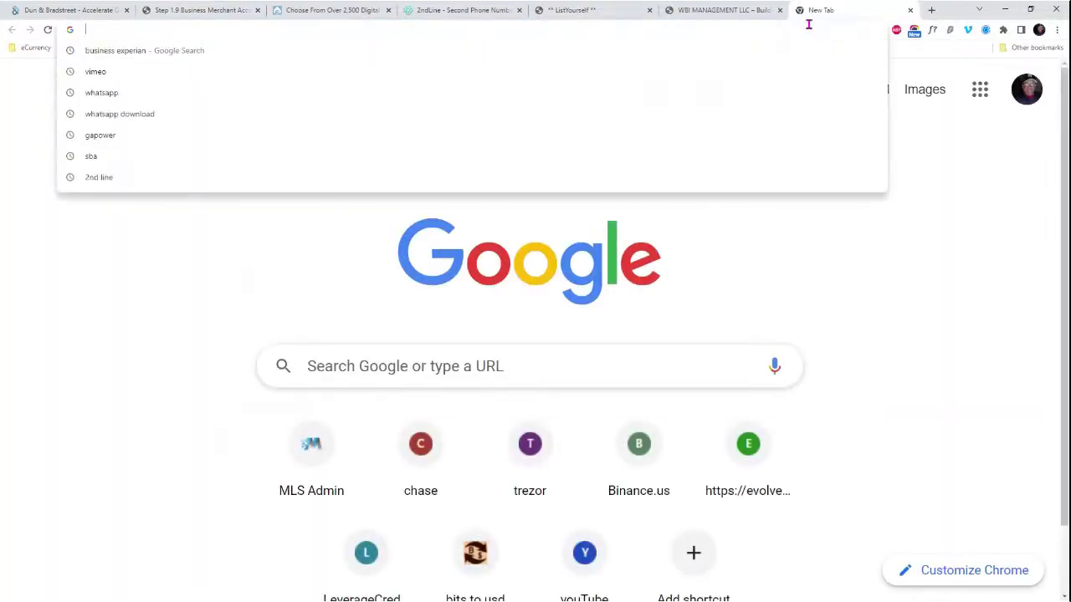
text(mlsb)
key(Return)
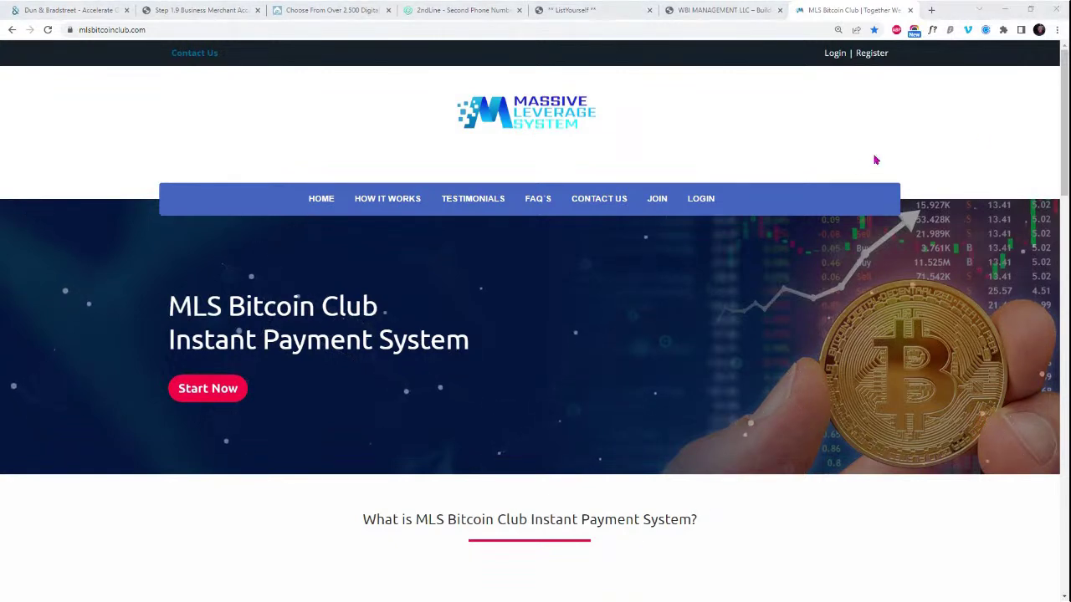
click(701, 200)
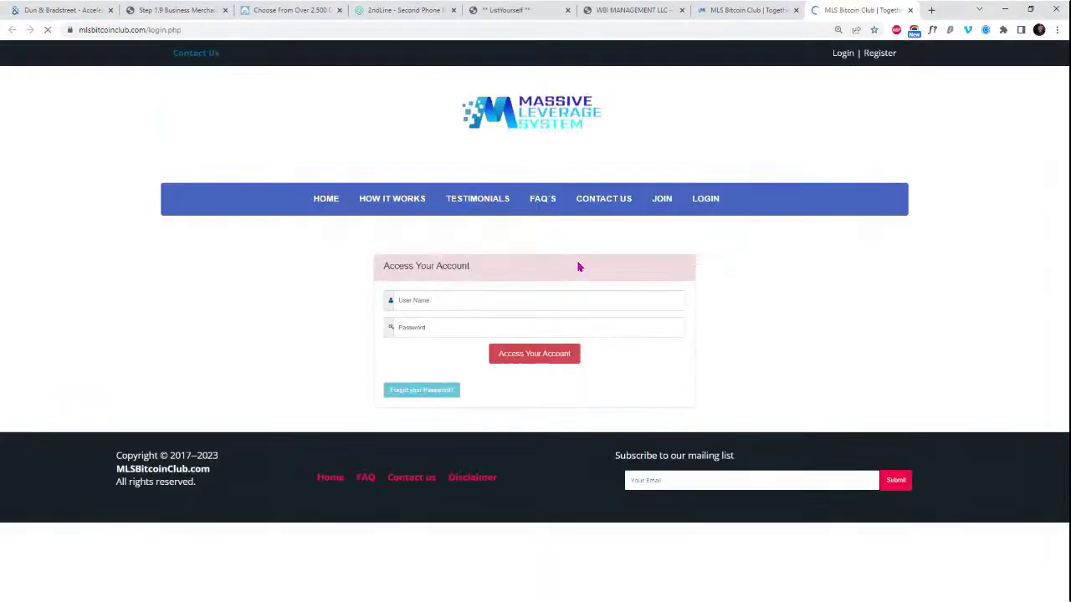
click(533, 354)
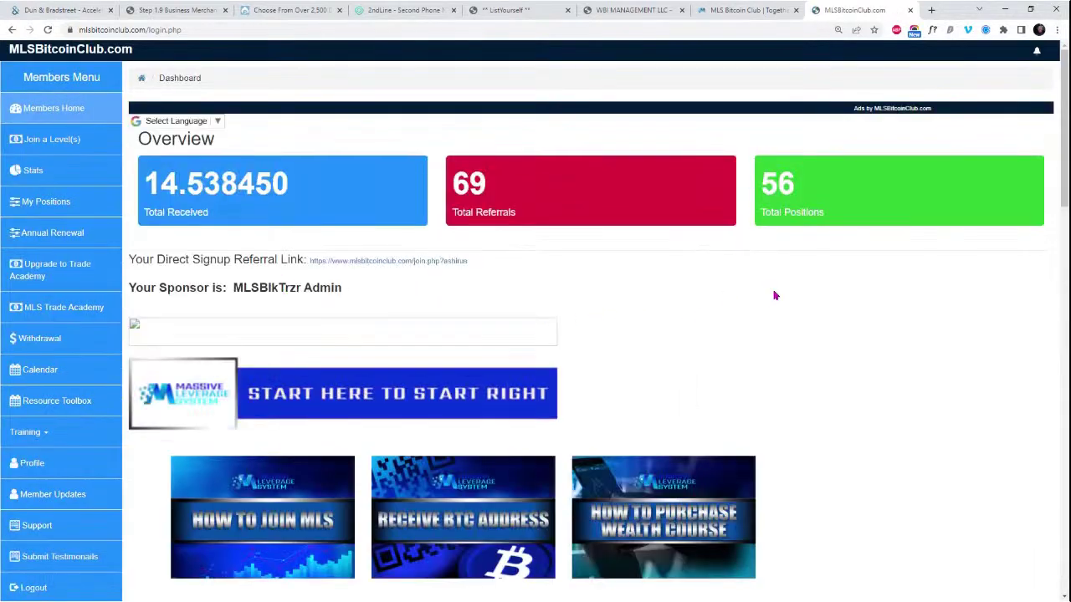
- Enlarge the member dashboard and highlight the Total Received and Total Referrals figures in the overview
key(ctrl+plus)
key(ctrl+plus)
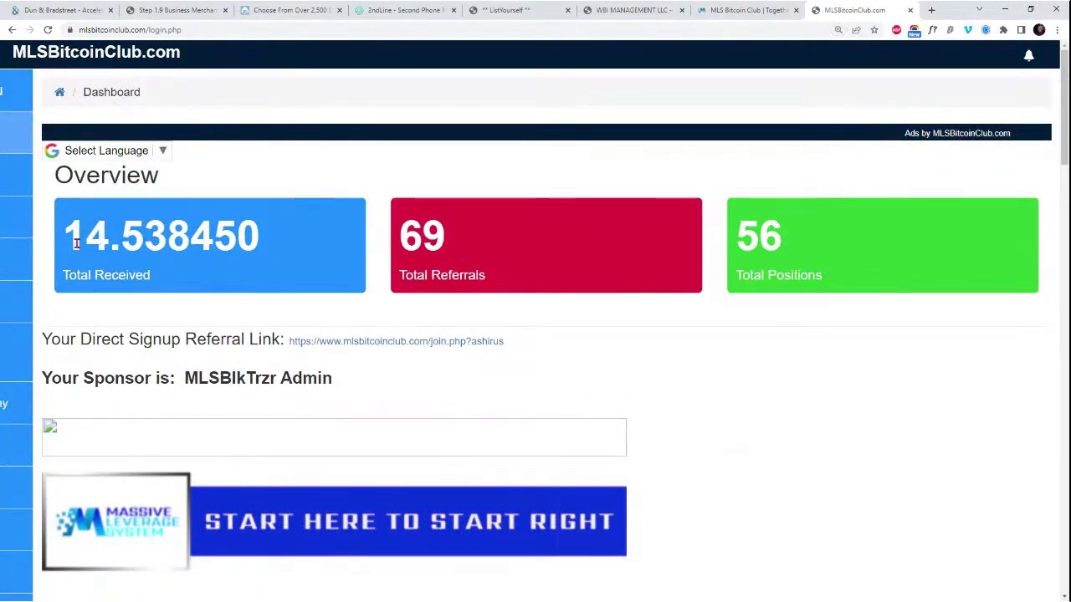
drag(67, 242, 255, 235)
click(402, 235)
drag(402, 235, 423, 234)
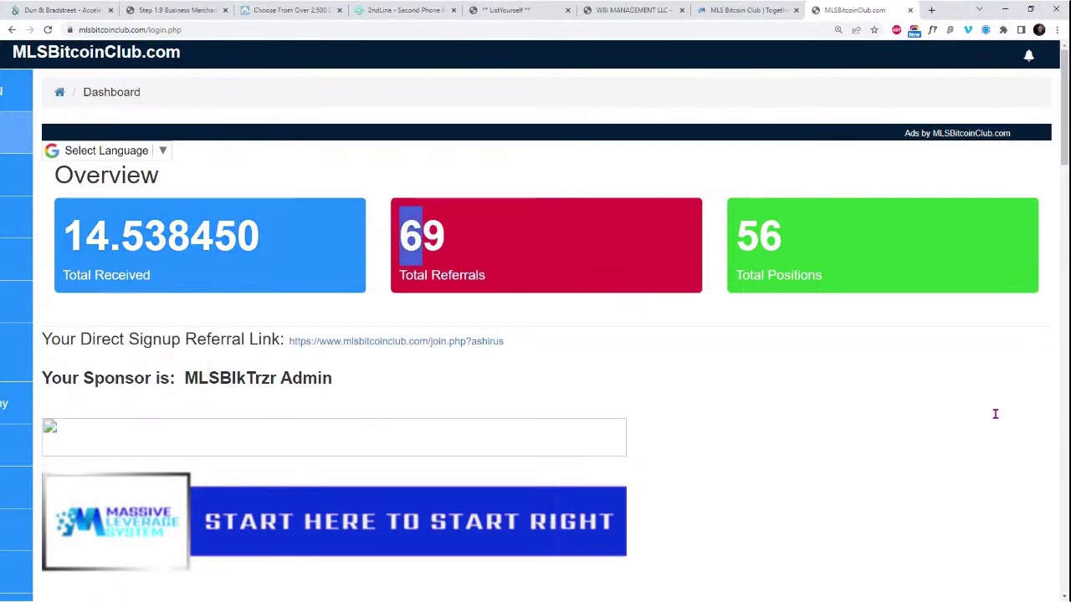
click(467, 247)
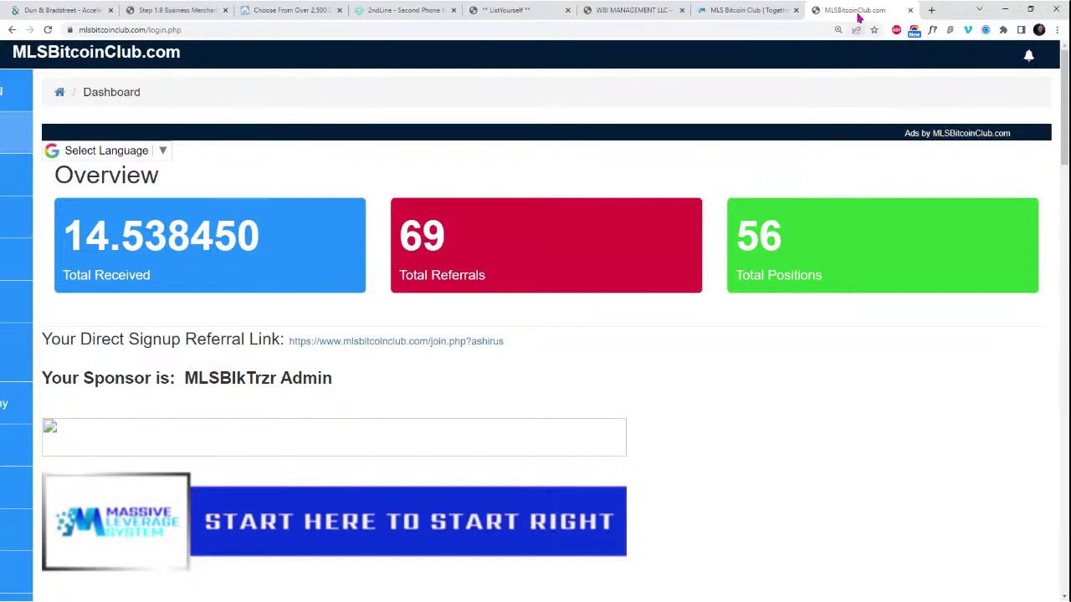
- View the Bitcoin units converter at bitsusd.com in a new browser tab, and close that tab
click(932, 10)
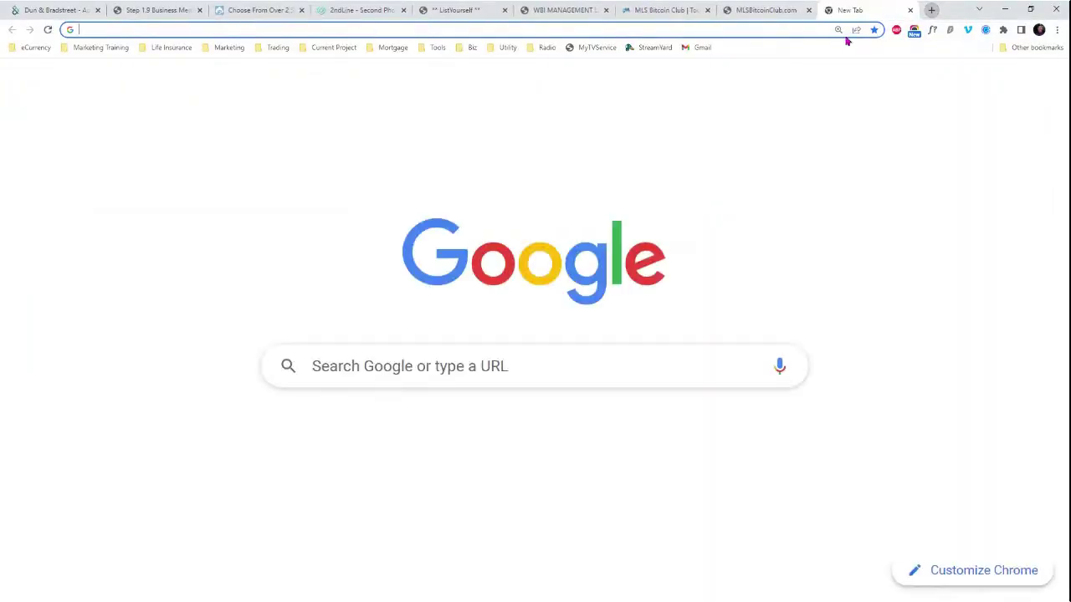
click(817, 30)
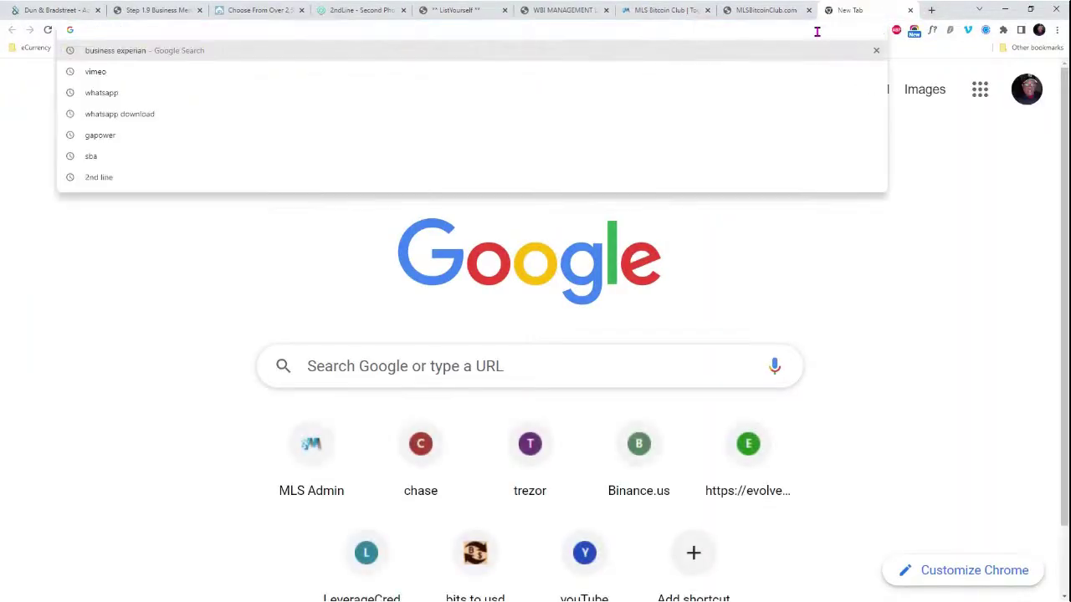
text(bitsusd.com)
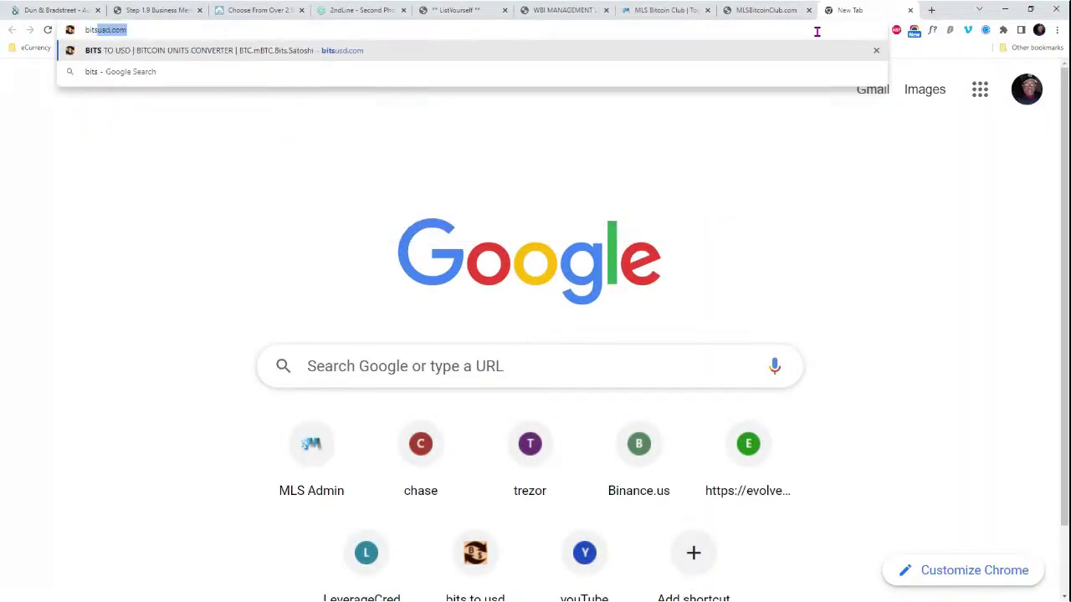
key(Return)
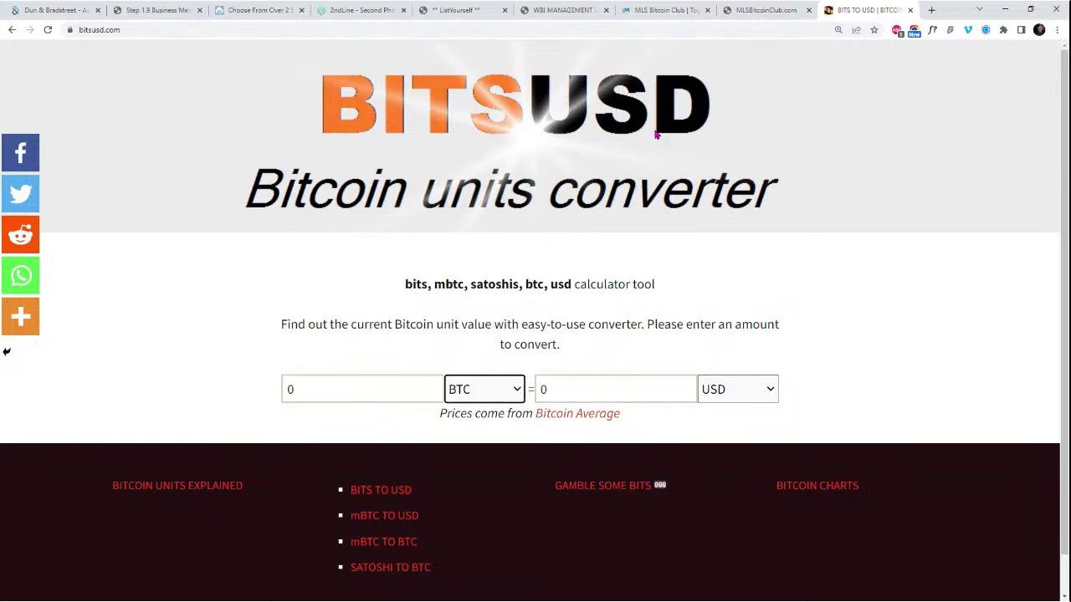
middle_click(861, 17)
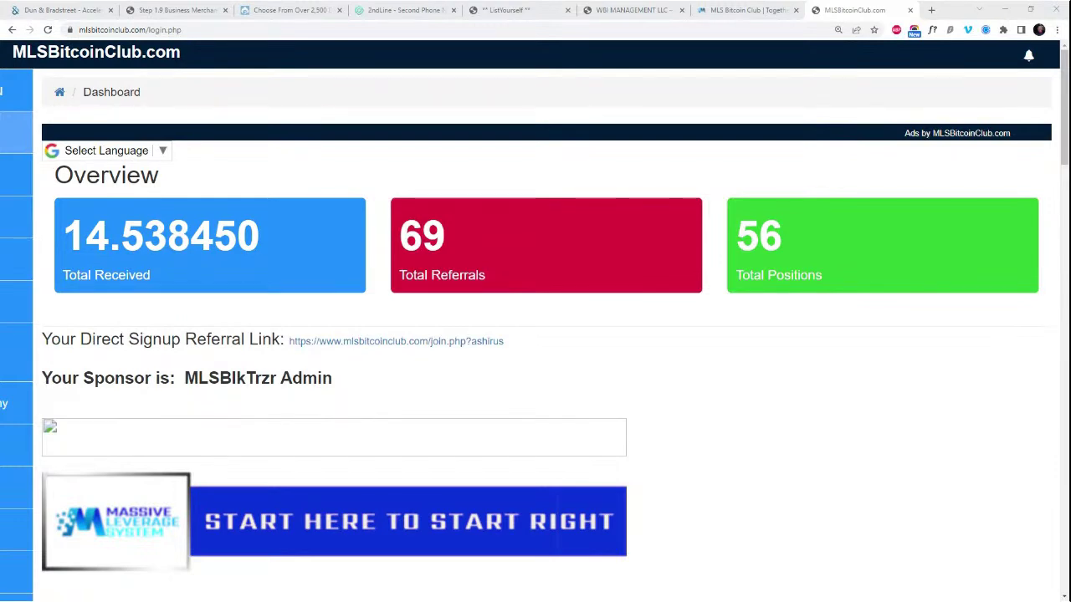
- Open the Extreme Biz Credit-WC3 training page from the members menu
mouse_move(5, 239)
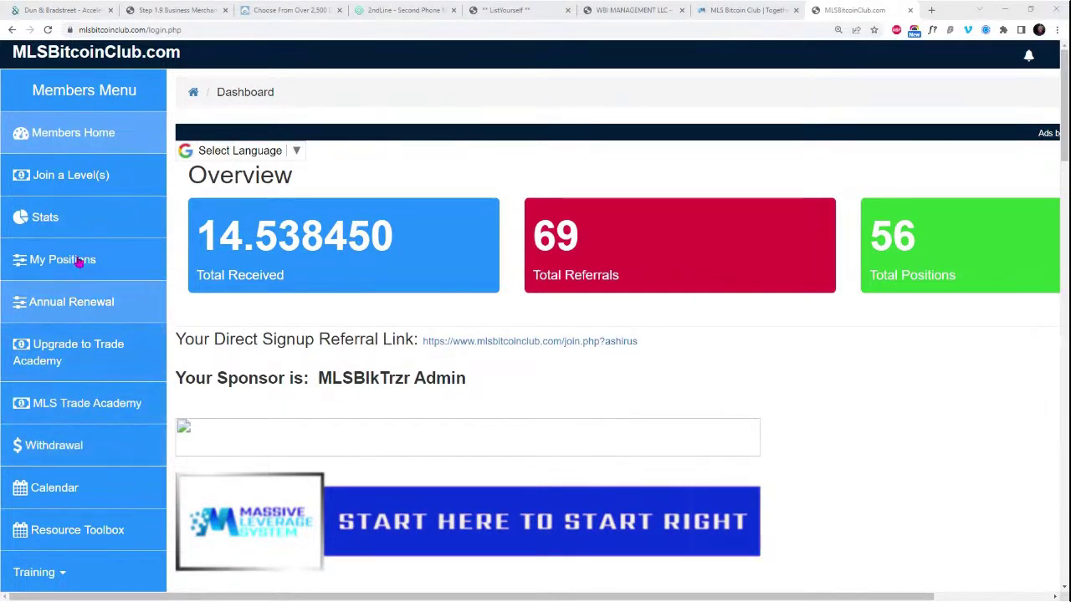
scroll(69, 501, down, 3)
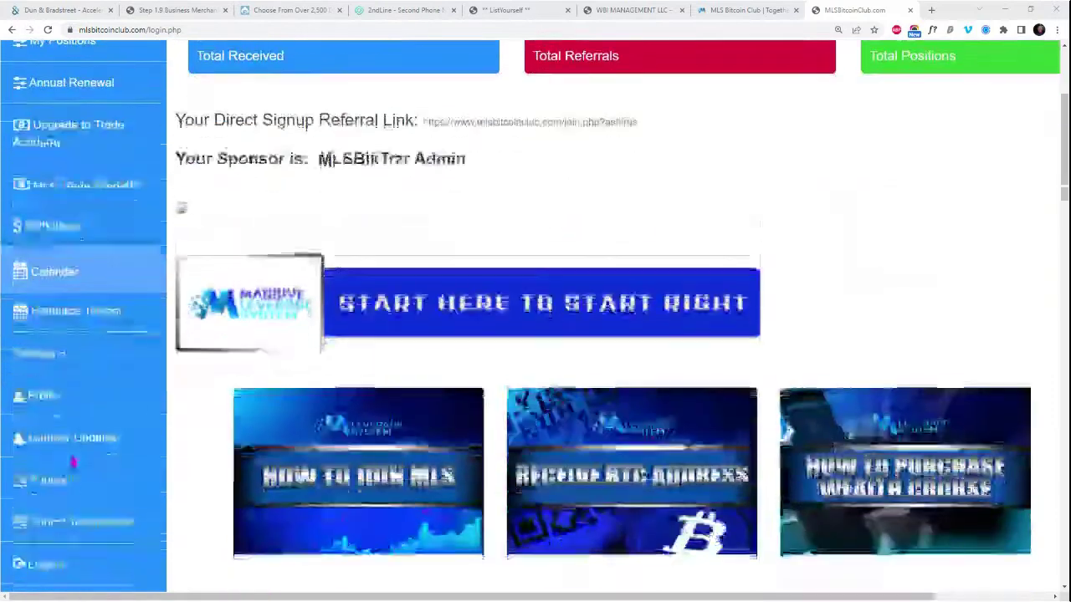
click(53, 354)
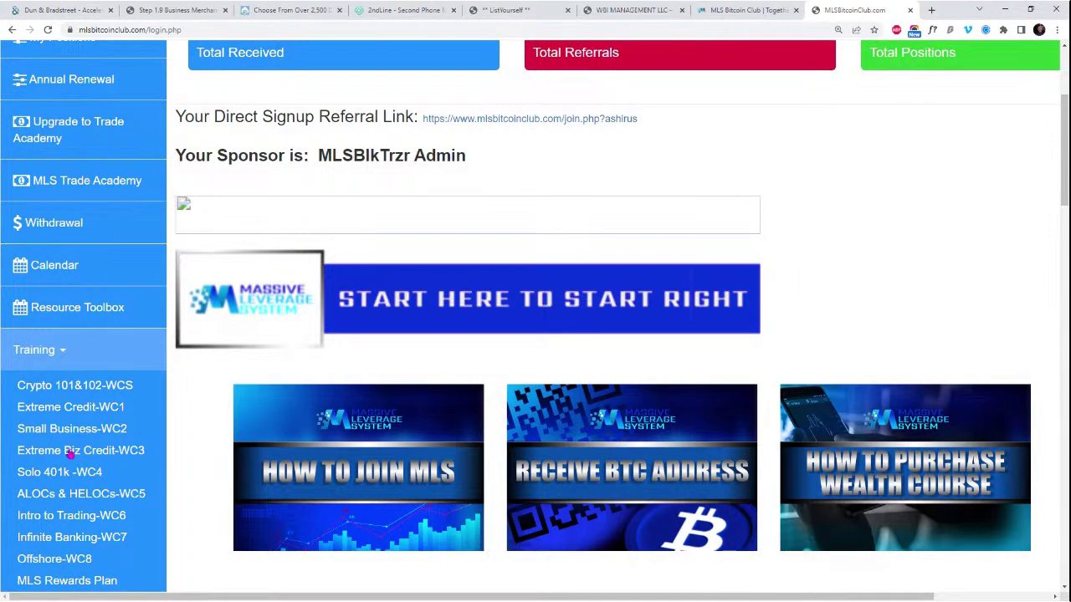
click(105, 457)
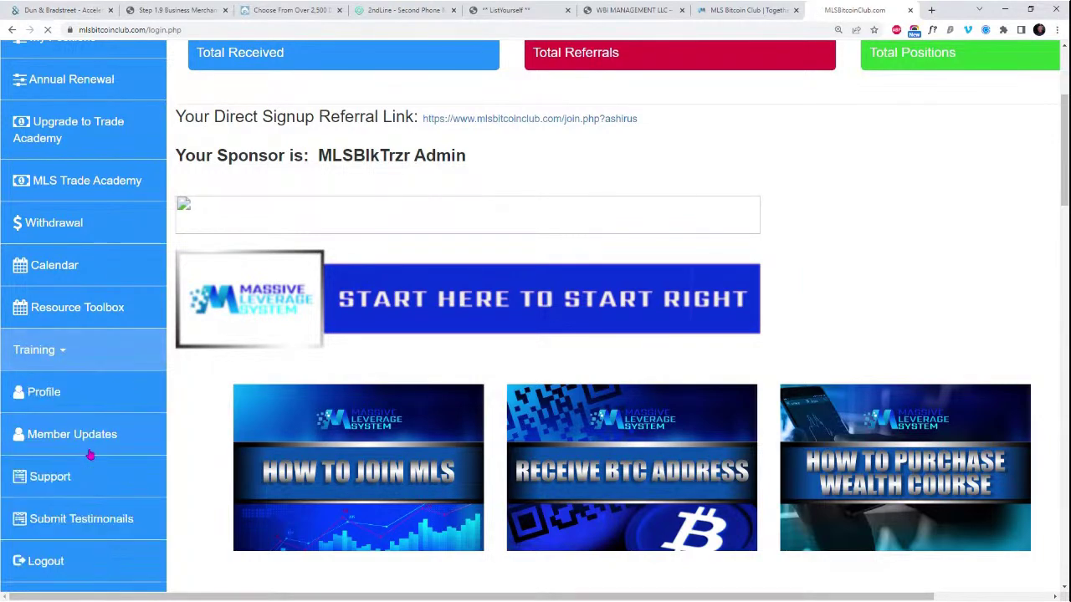
- Examine the business credit training videos on the page, from MLS Biz Credit Suite to the D-U-N-S Number video, and the Establishing Business Credit steps
scroll(376, 341, down, 2)
scroll(376, 342, down, 3)
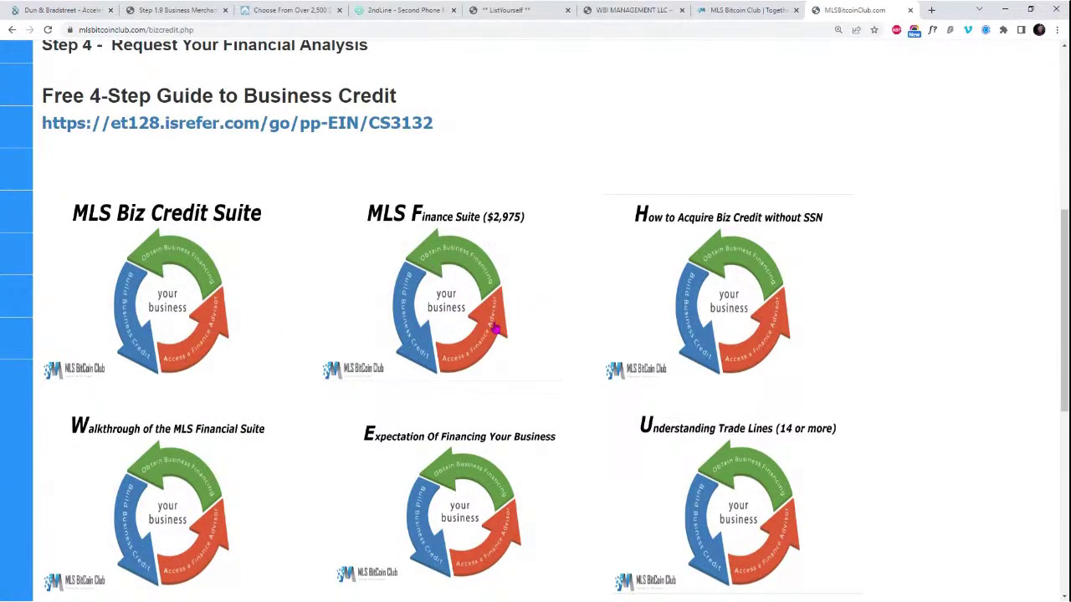
scroll(474, 308, down, 1)
scroll(619, 348, down, 1)
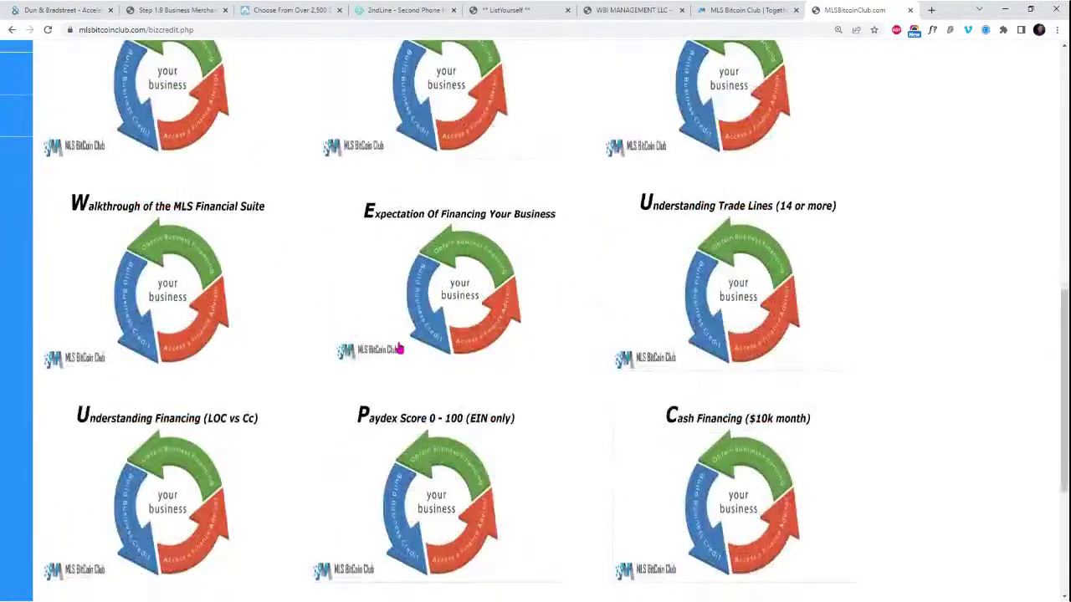
scroll(683, 375, down, 2)
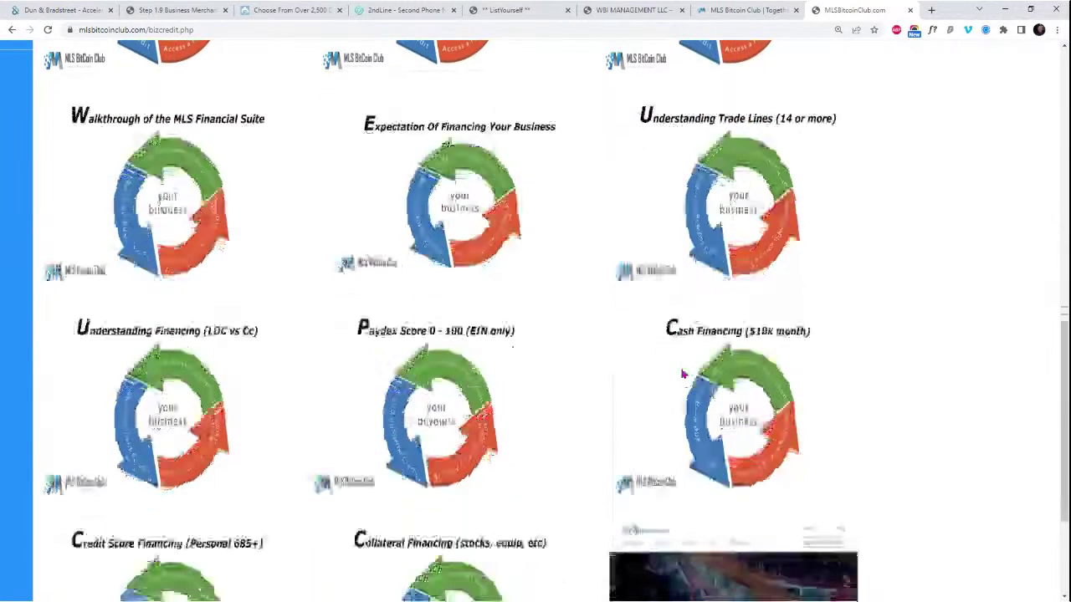
scroll(519, 370, down, 1)
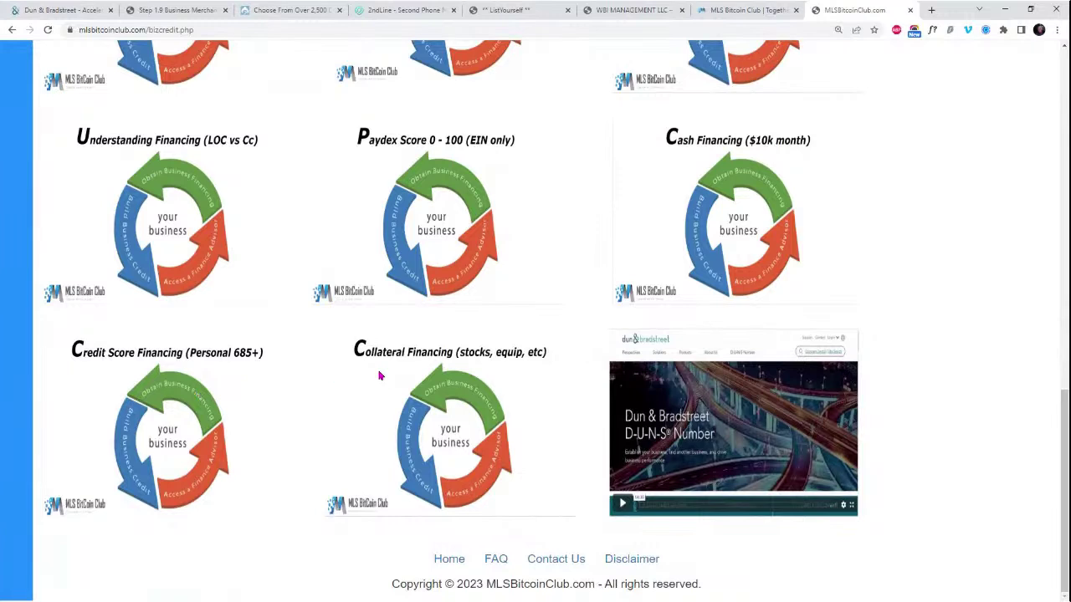
scroll(450, 370, up, 9)
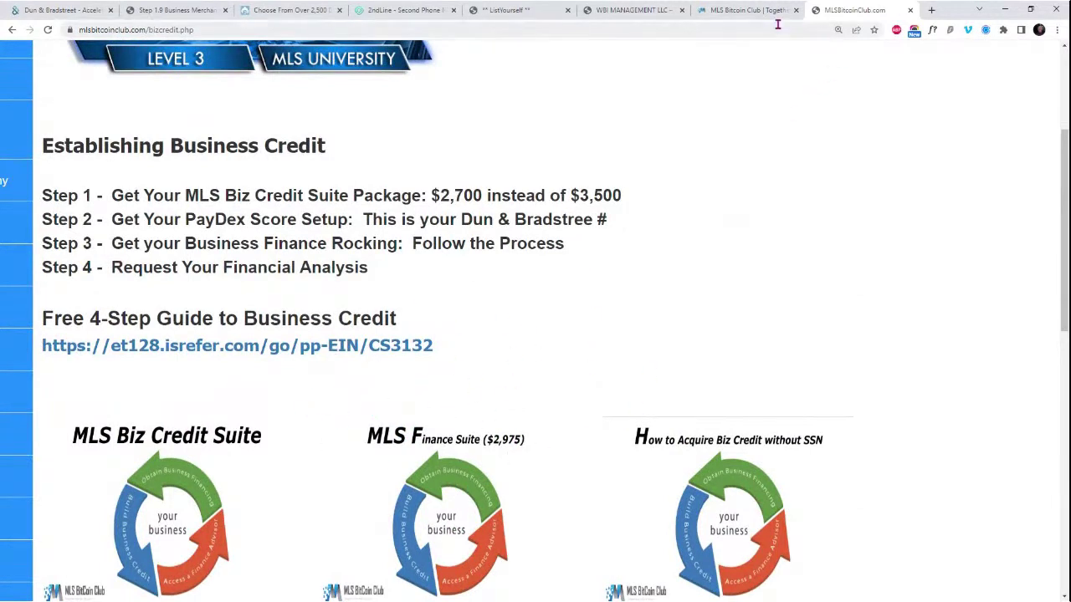
- Return to the course tab and review Step 1.9's card processor field, Merchant Account section and the remaining program steps
click(178, 15)
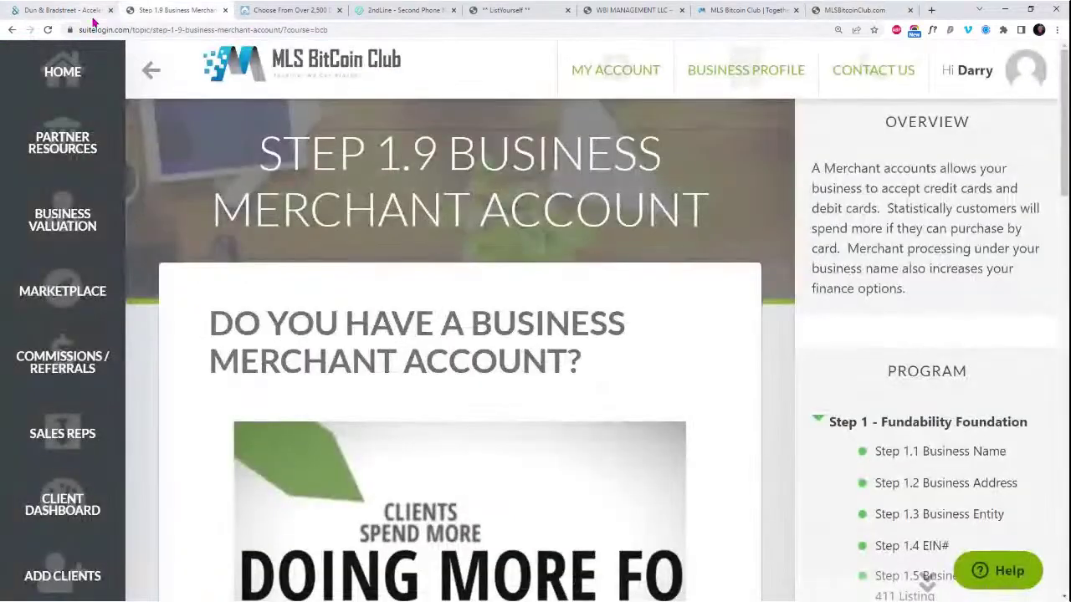
scroll(783, 296, down, 3)
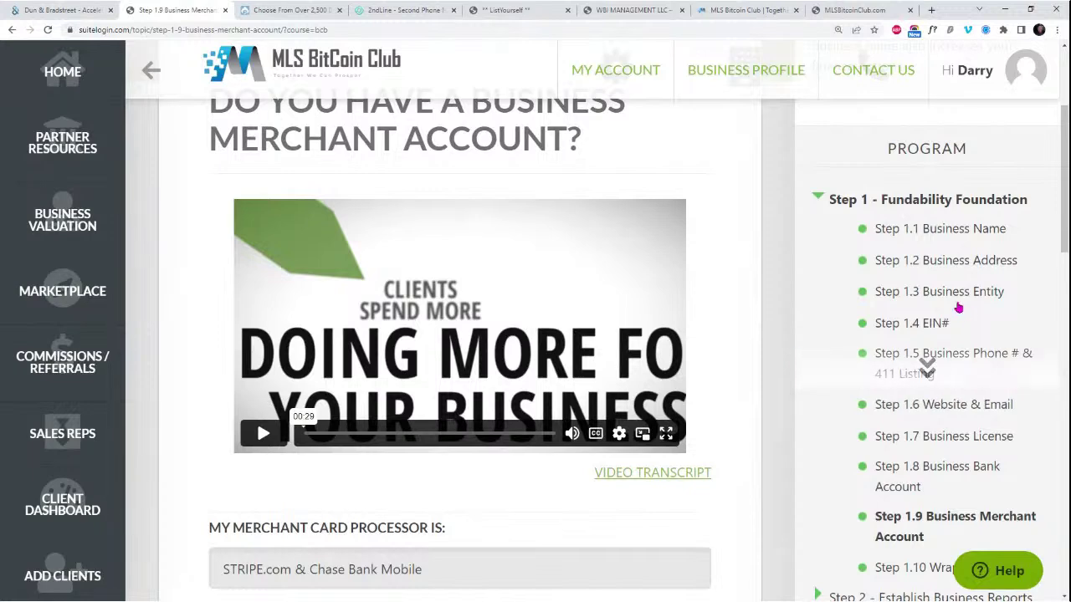
scroll(928, 371, down, 2)
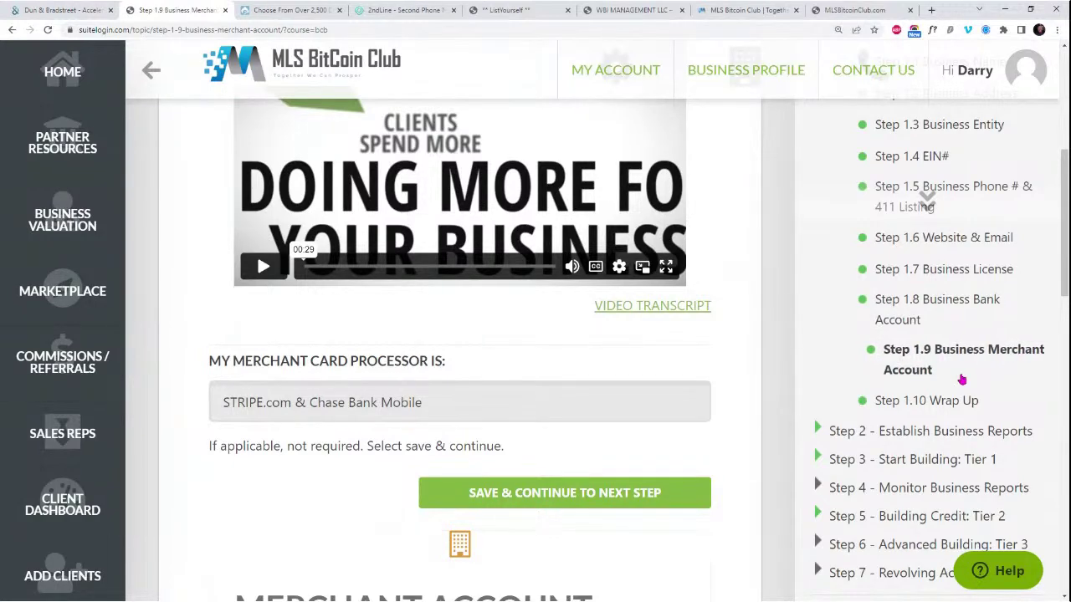
scroll(962, 343, down, 1)
scroll(950, 329, down, 2)
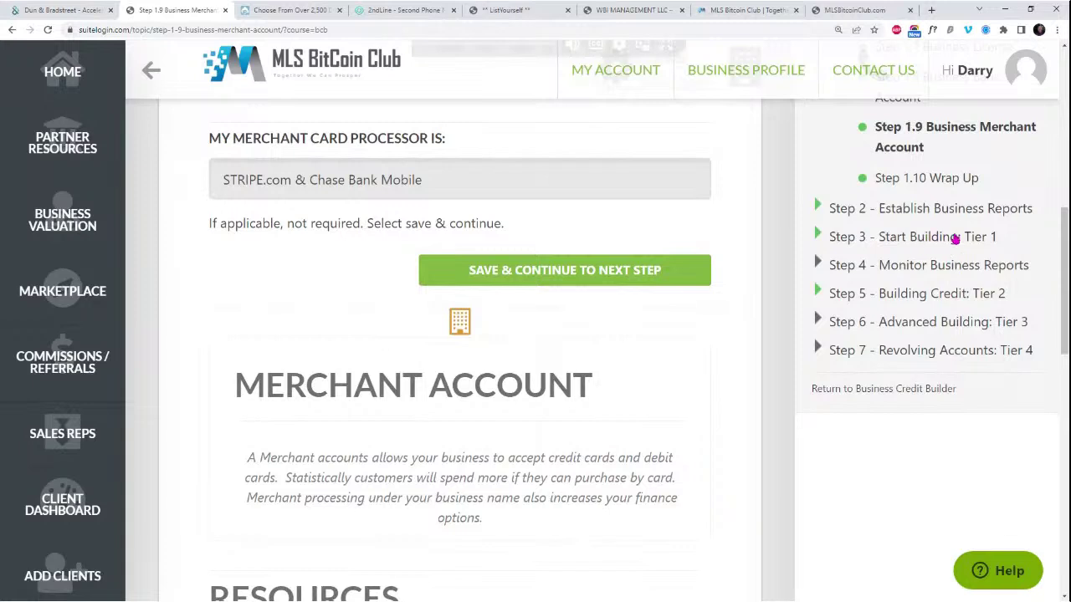
- Open Step 3 - Start Building: Tier 1 and review its trade account guidance and the eCredable, Uline and 76 vendor cards
click(950, 241)
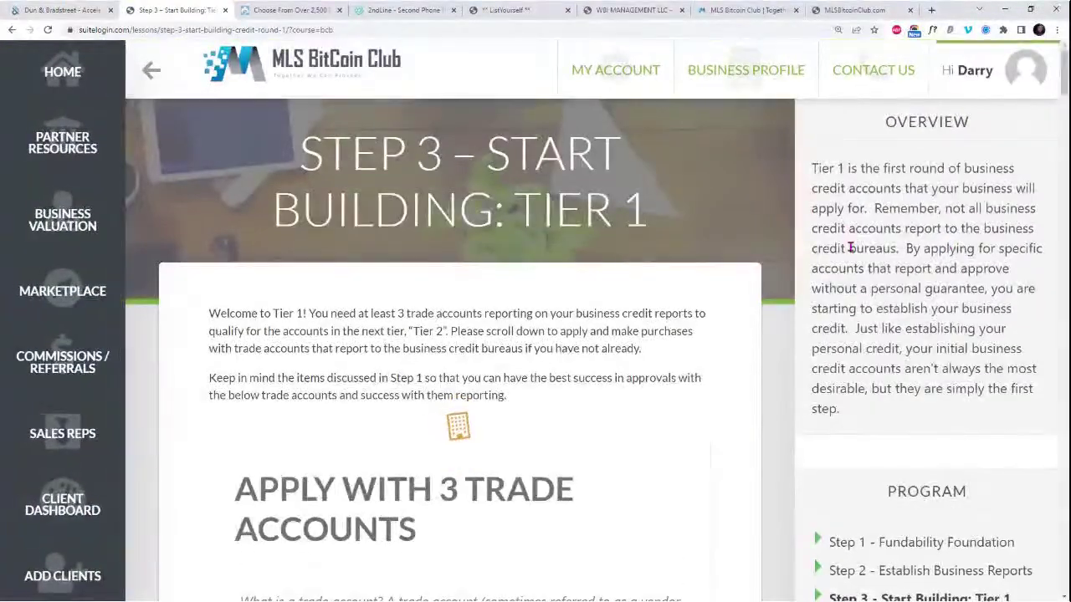
scroll(845, 248, down, 9)
scroll(840, 248, down, 1)
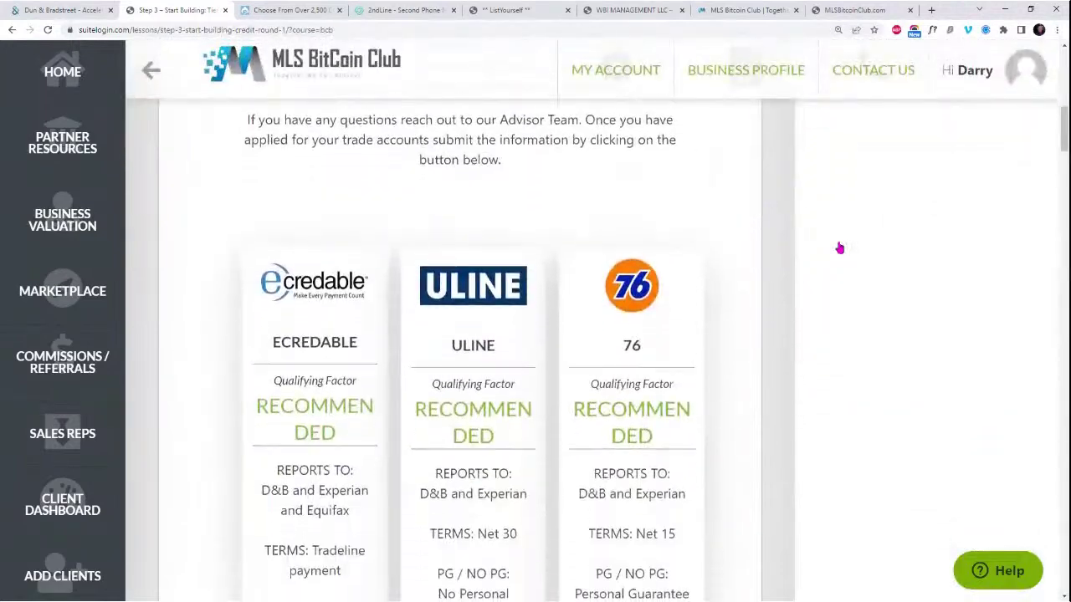
scroll(840, 248, up, 2)
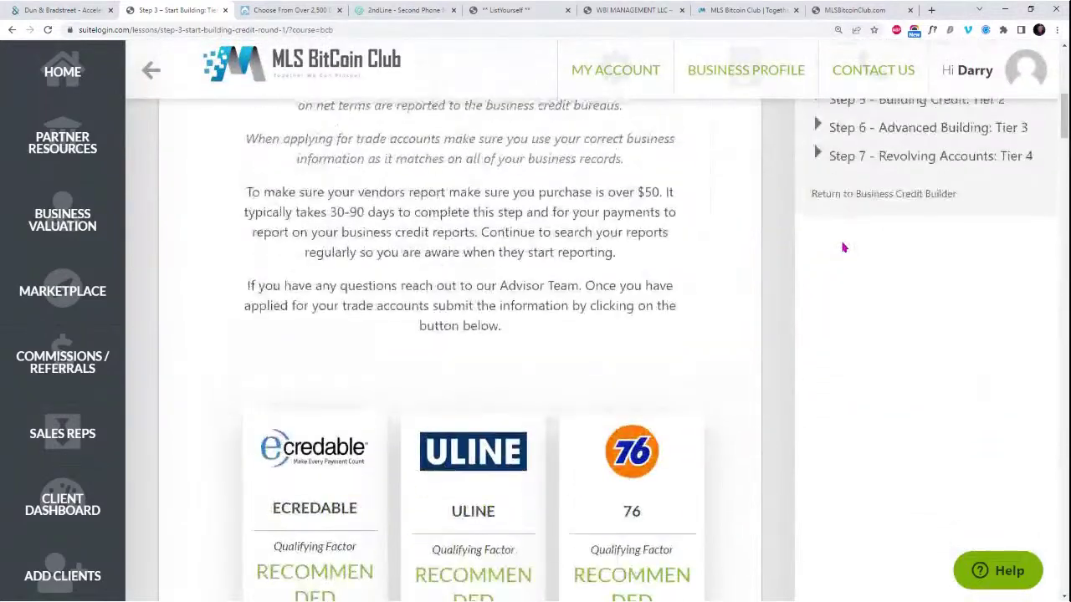
- Check the other open browser tabs from 2ndLine to MLSBitcoinClub.com and open a new blank tab
click(434, 14)
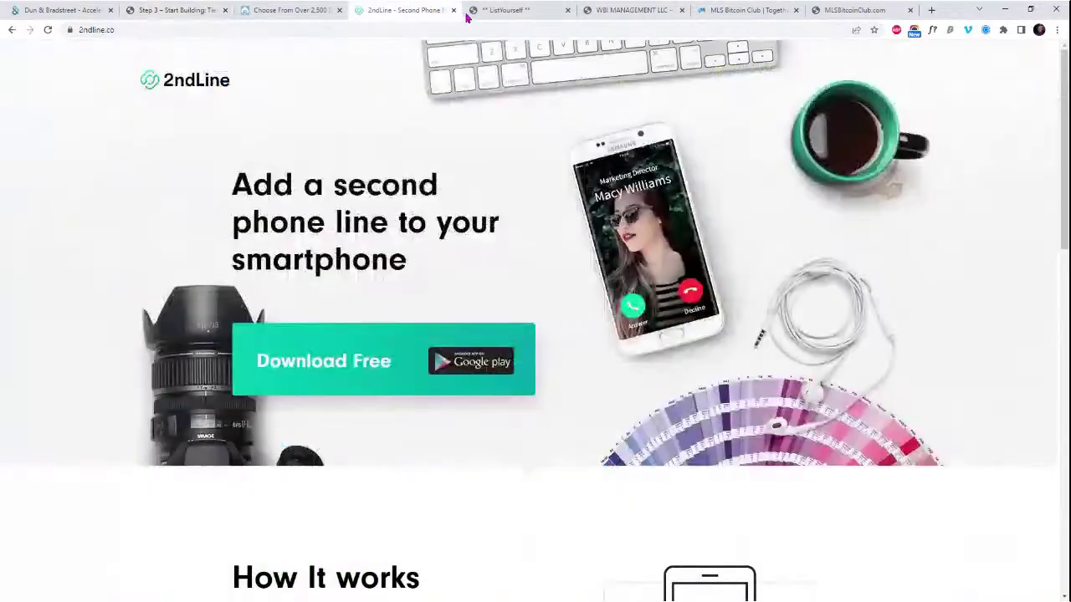
click(498, 15)
click(608, 15)
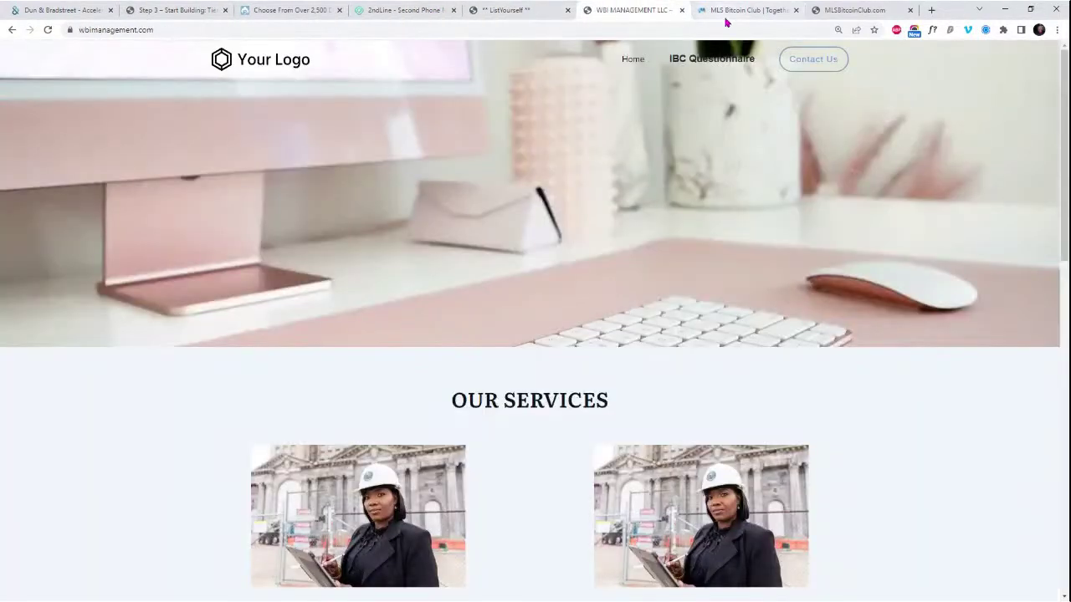
click(732, 15)
click(828, 11)
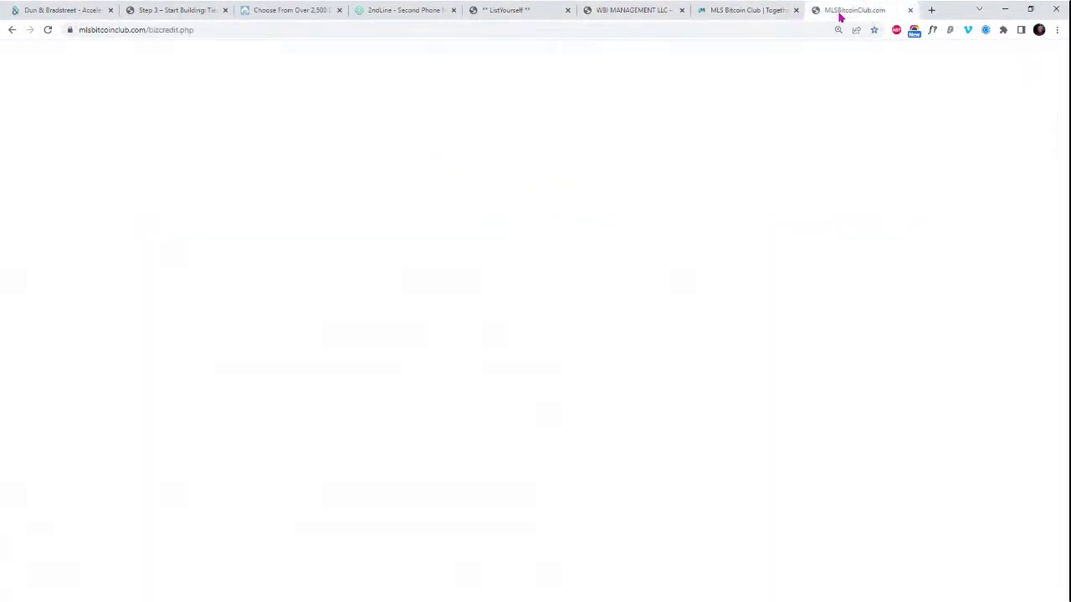
click(931, 10)
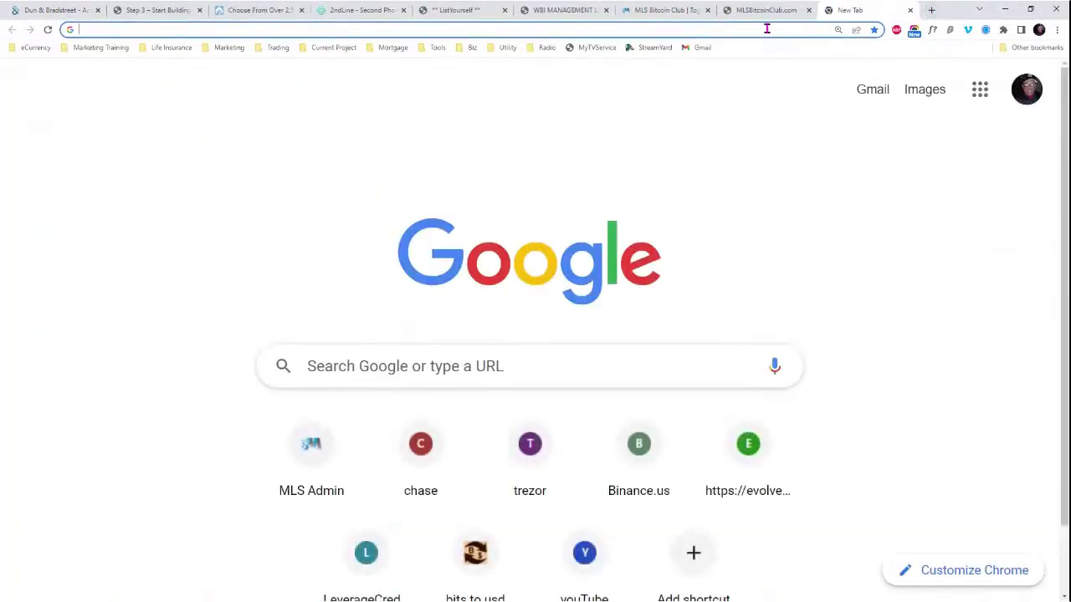
click(741, 35)
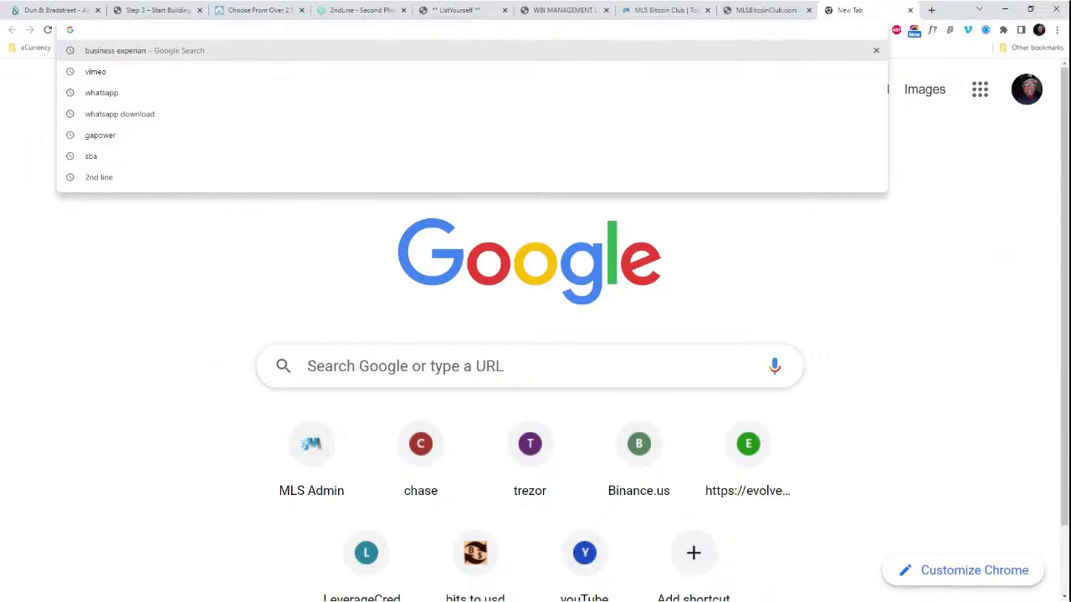
text(dun)
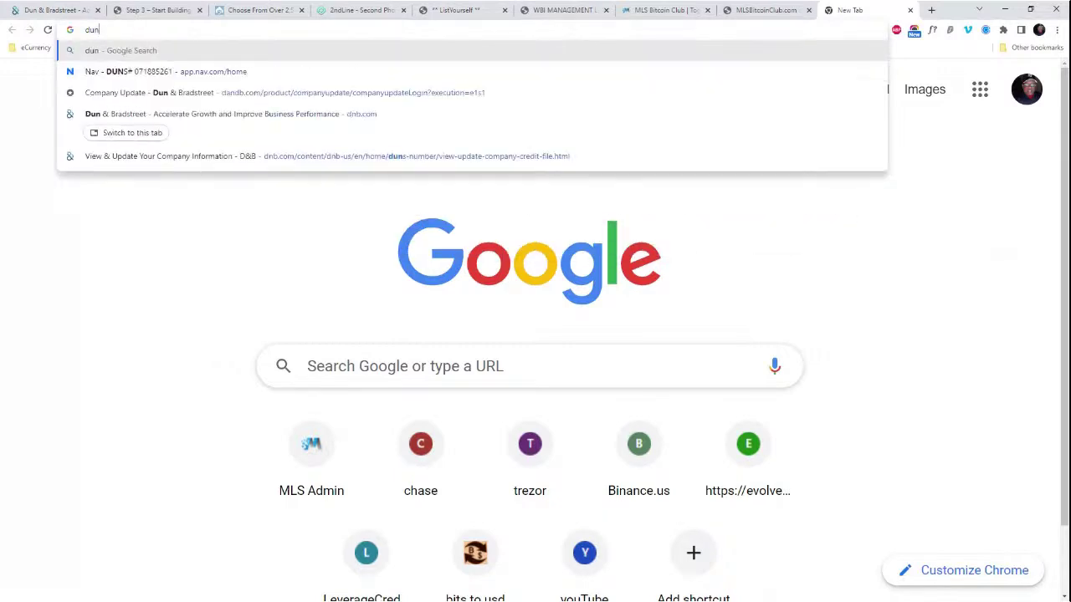
text(s)
key(BackSpace)
key(BackSpace)
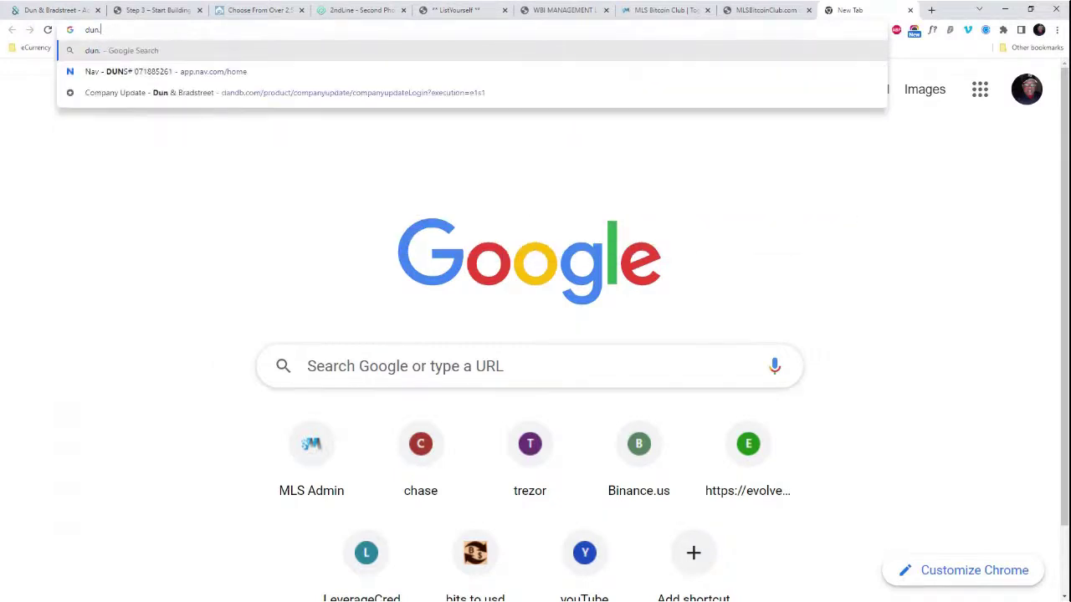
text(b.com)
key(Return)
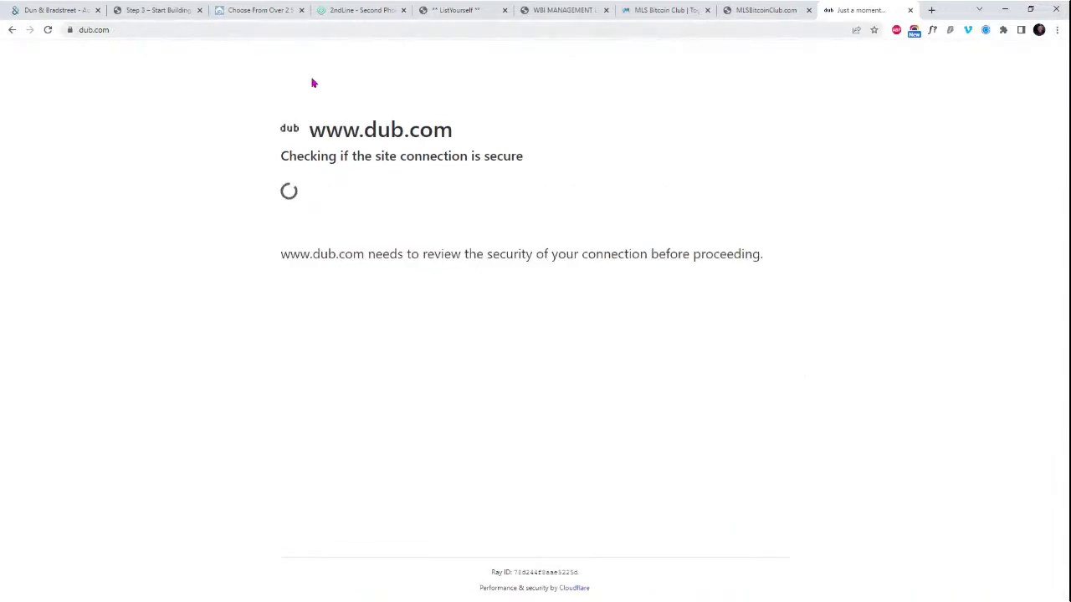
- Replace the address in the current tab with dnb.com and load the Dun & Bradstreet site
double_click(167, 31)
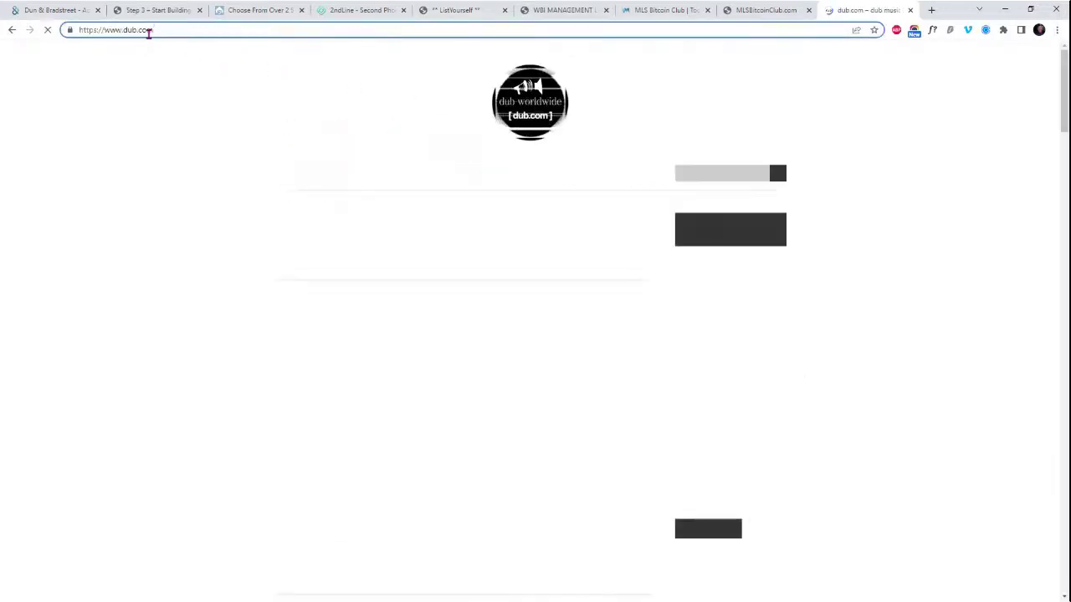
triple_click(147, 35)
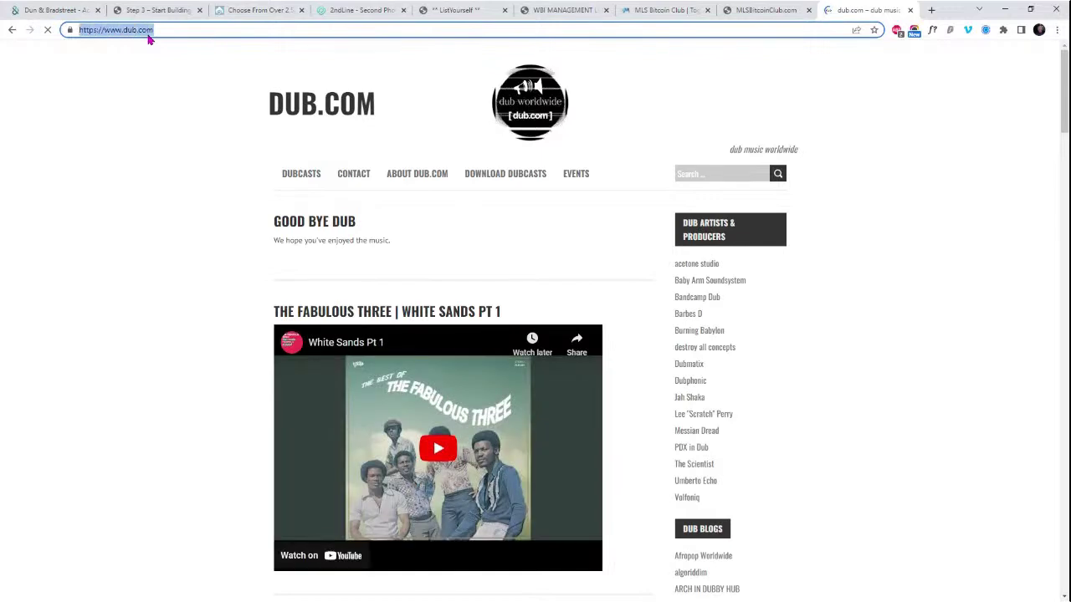
text(dnb.com)
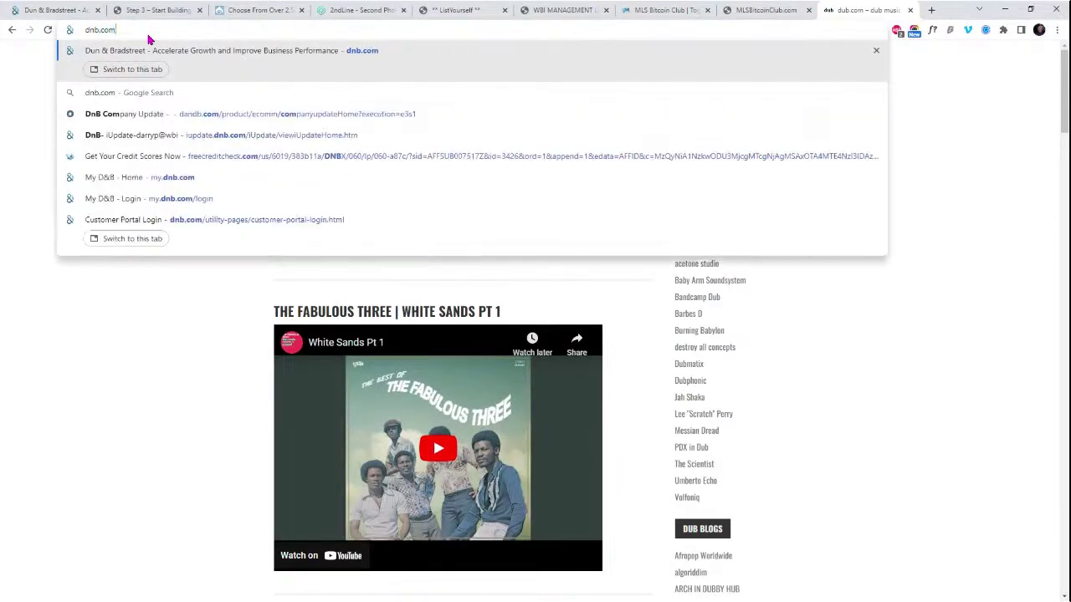
key(Return)
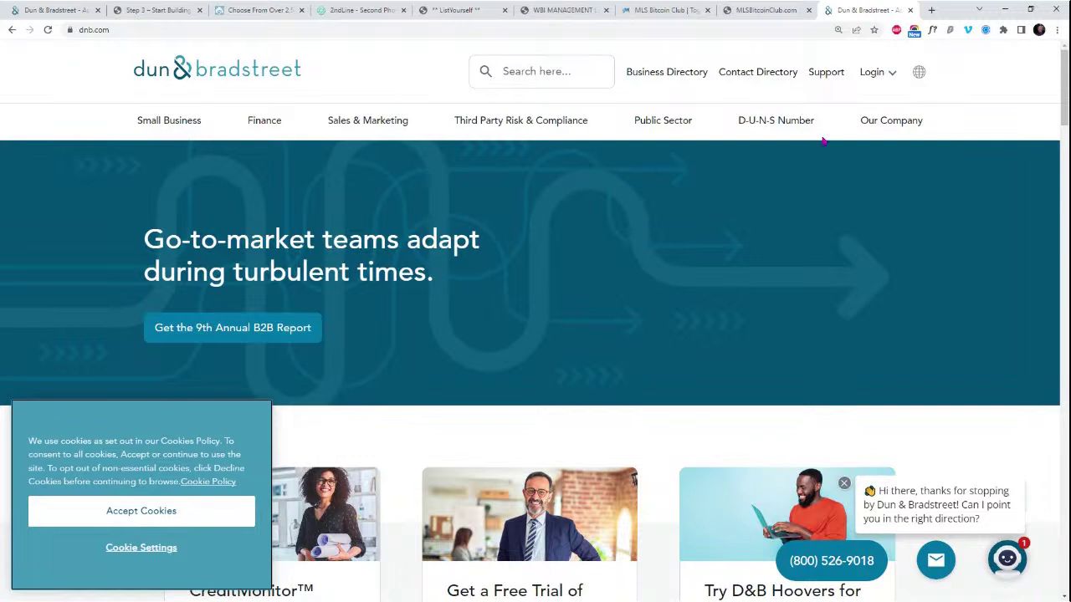
- Open the CreditSignal product login and sign in to the Dun & Bradstreet dashboard with the prefilled credentials
click(891, 75)
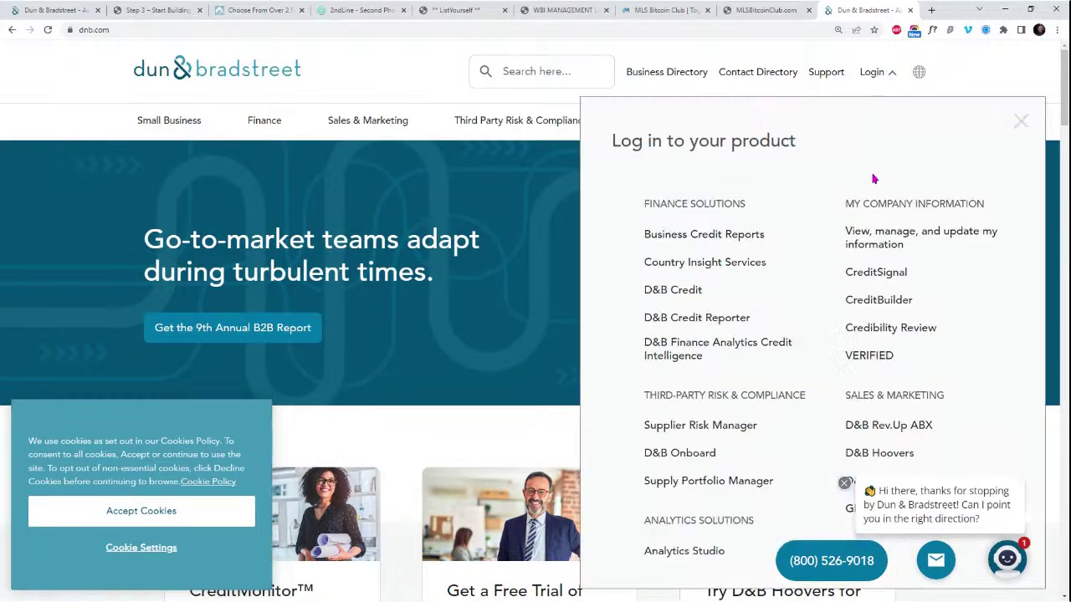
click(876, 274)
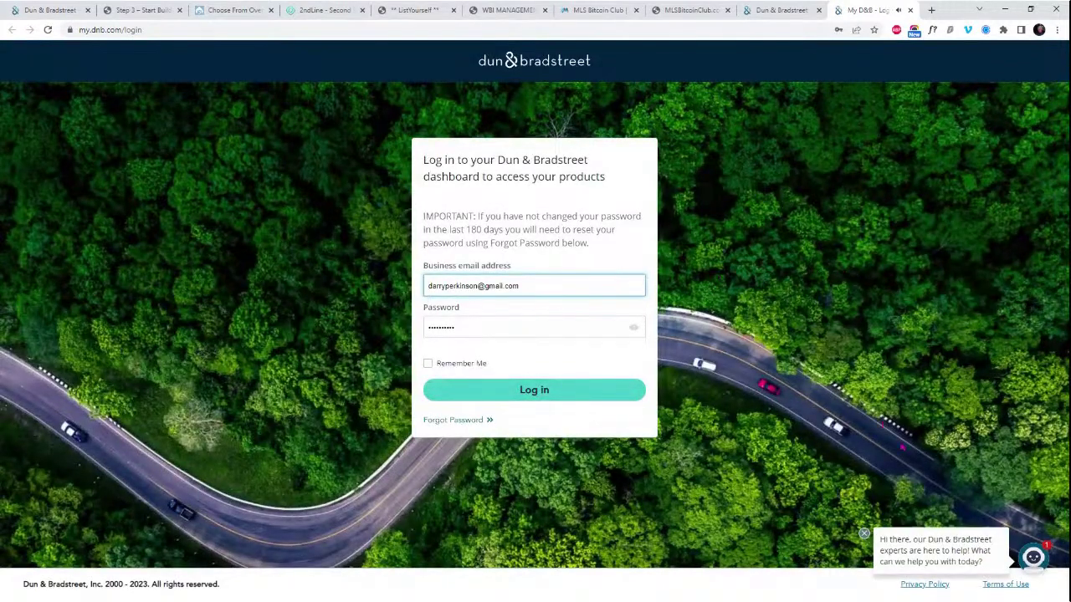
click(864, 534)
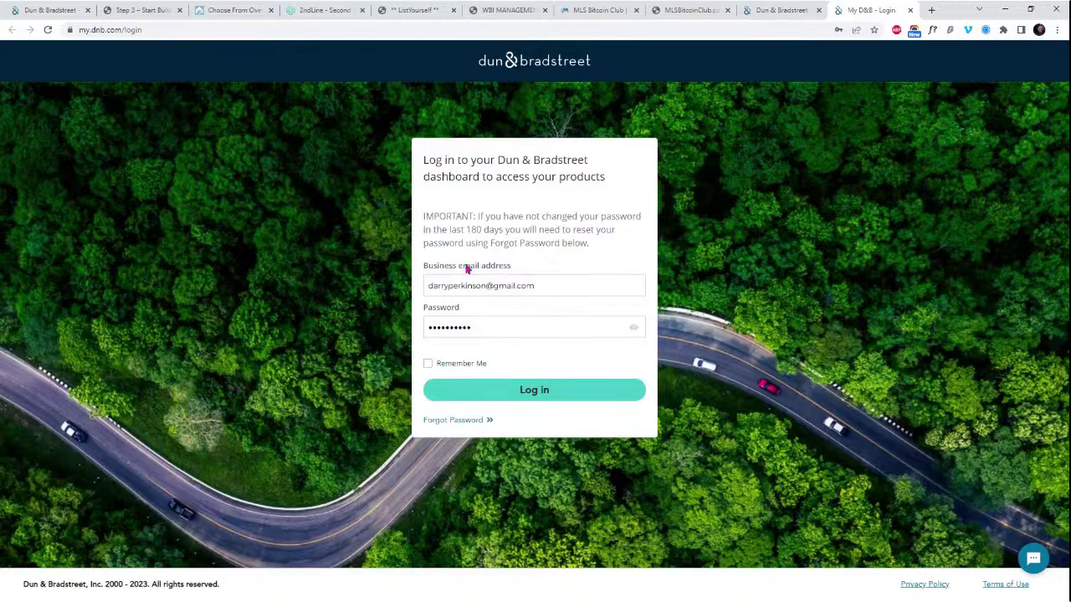
click(531, 399)
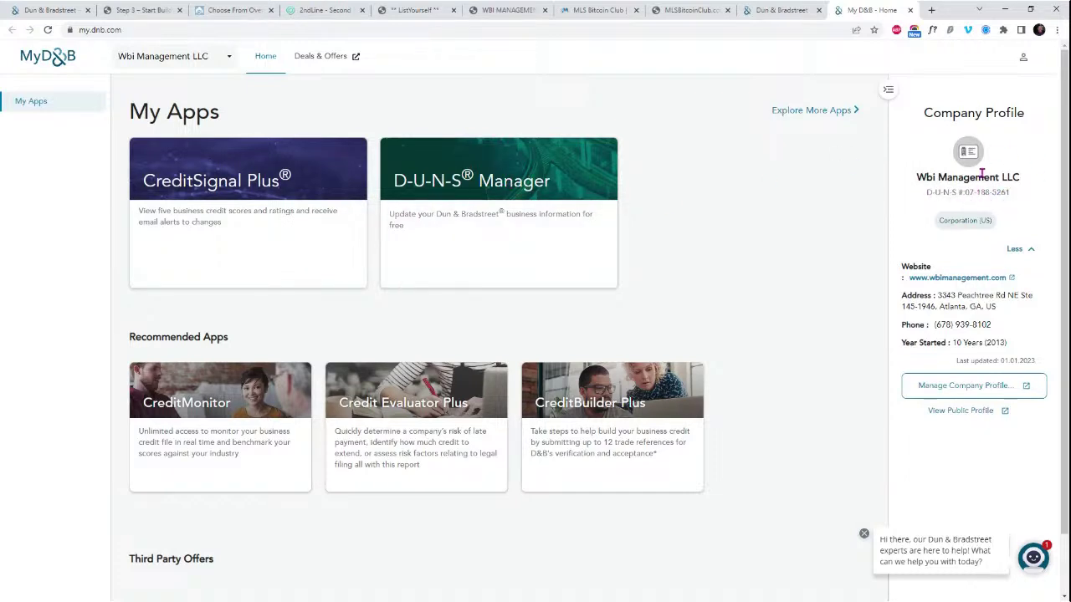
- Select Wbi Management LLC from the company list and open D-U-N-S Manager, dismissing the chat prompt and submission message
click(227, 60)
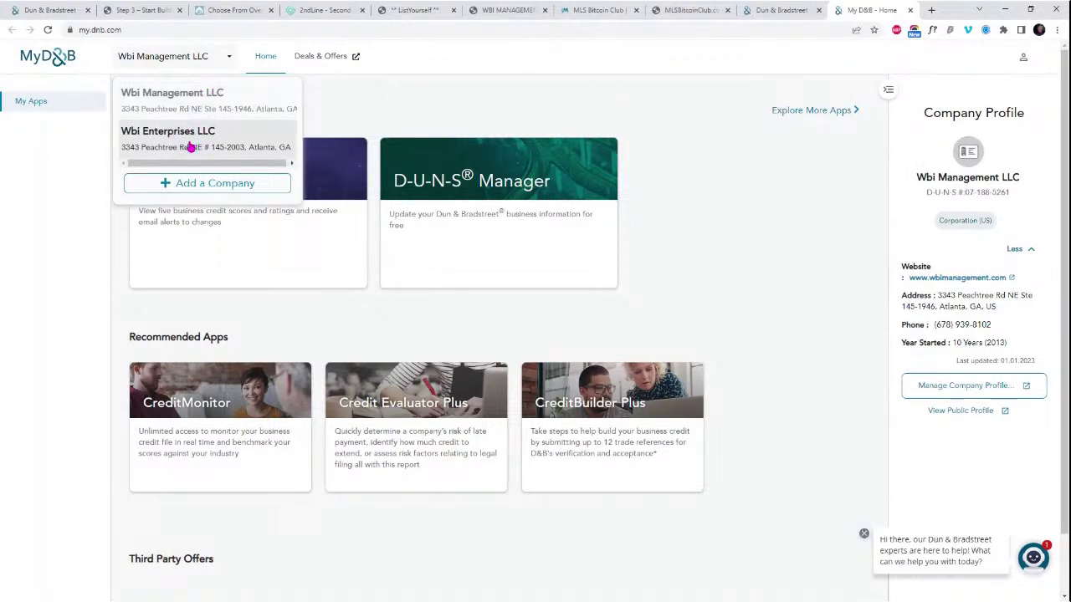
click(201, 106)
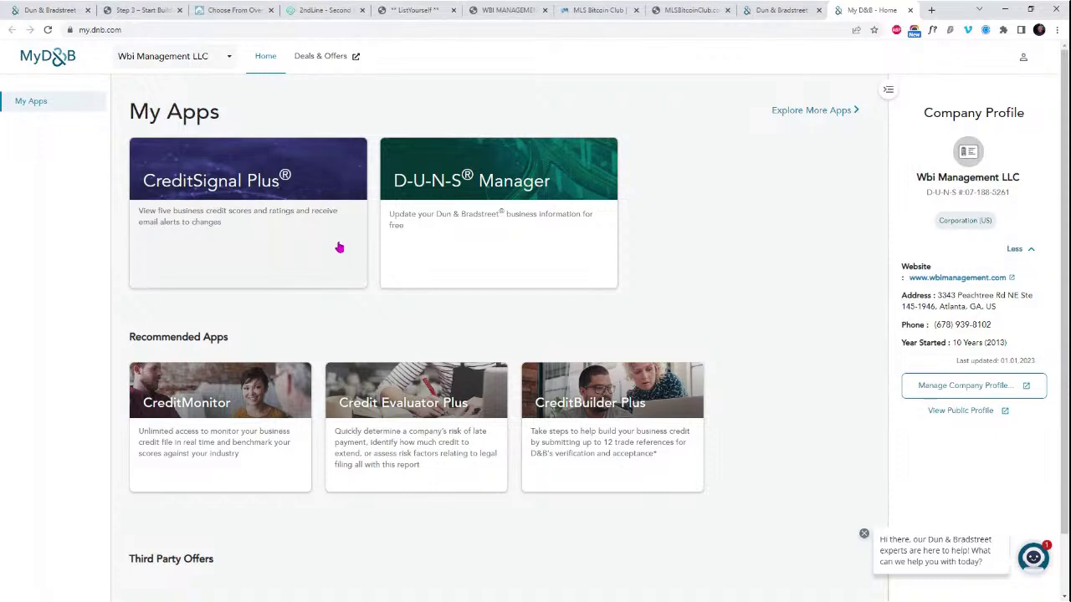
click(462, 197)
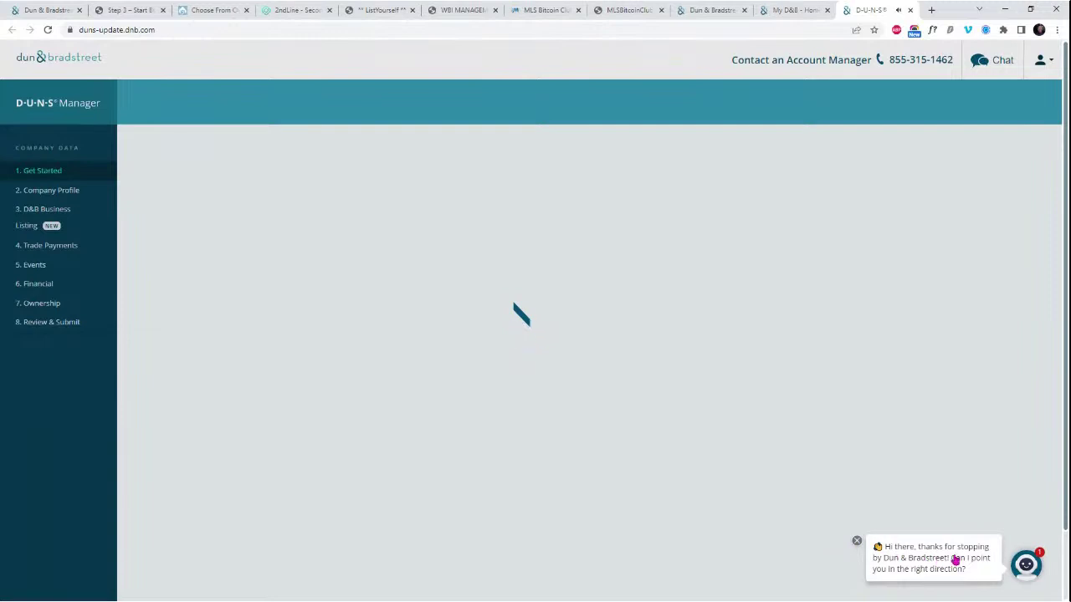
click(856, 542)
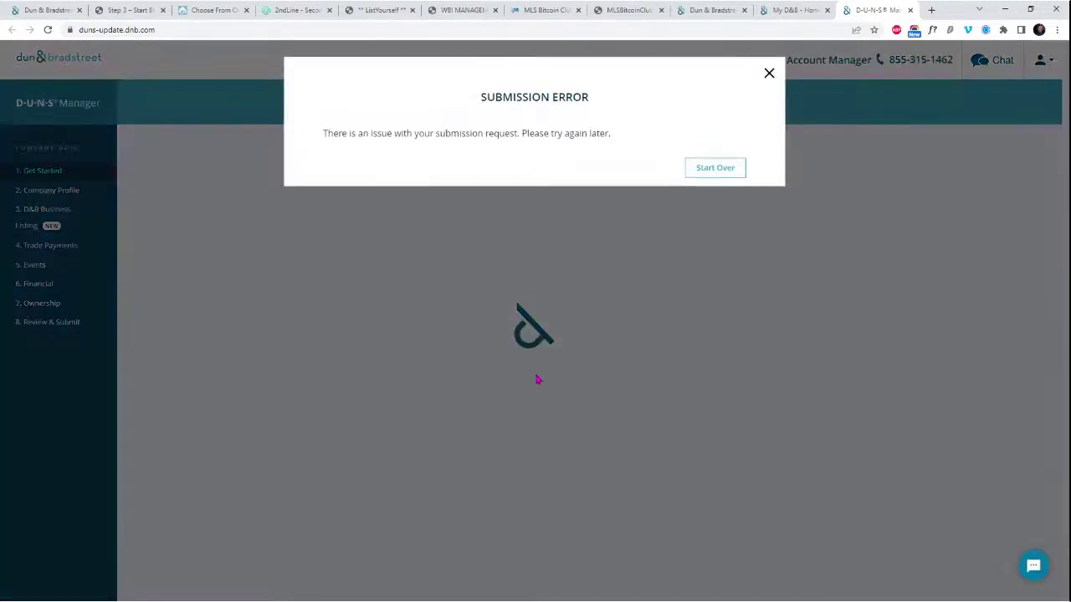
click(768, 74)
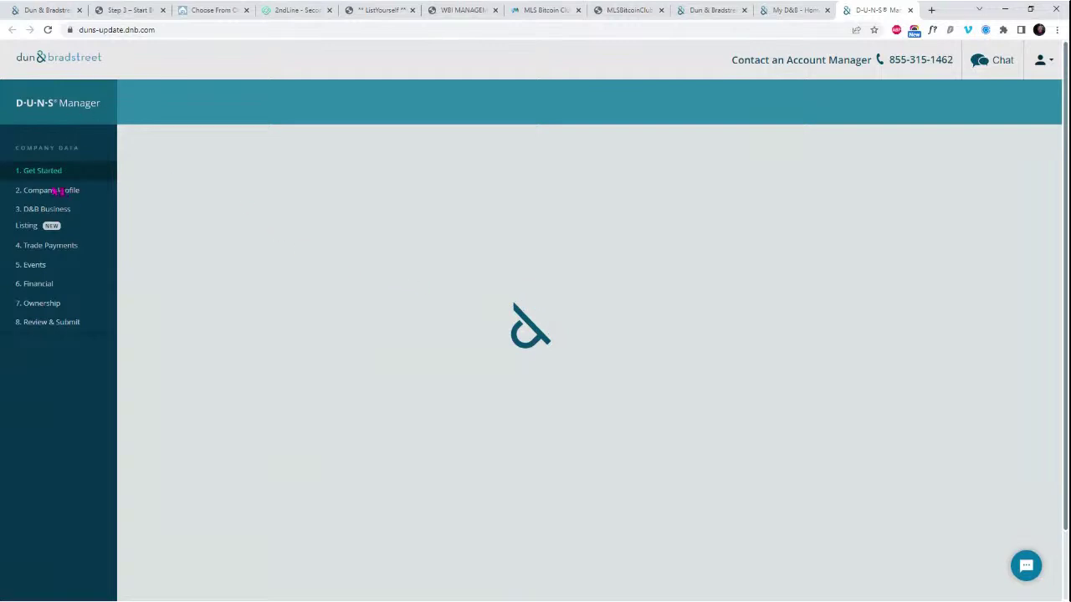
- Reload D-U-N-S Manager and review the Get Started page and its FAQ list
click(49, 30)
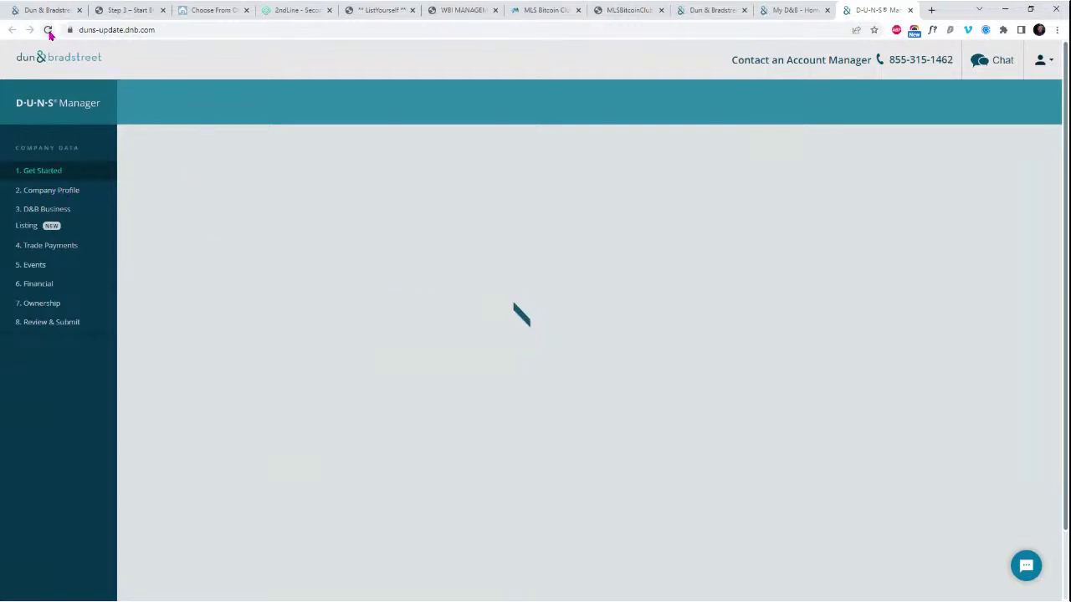
scroll(341, 241, down, 4)
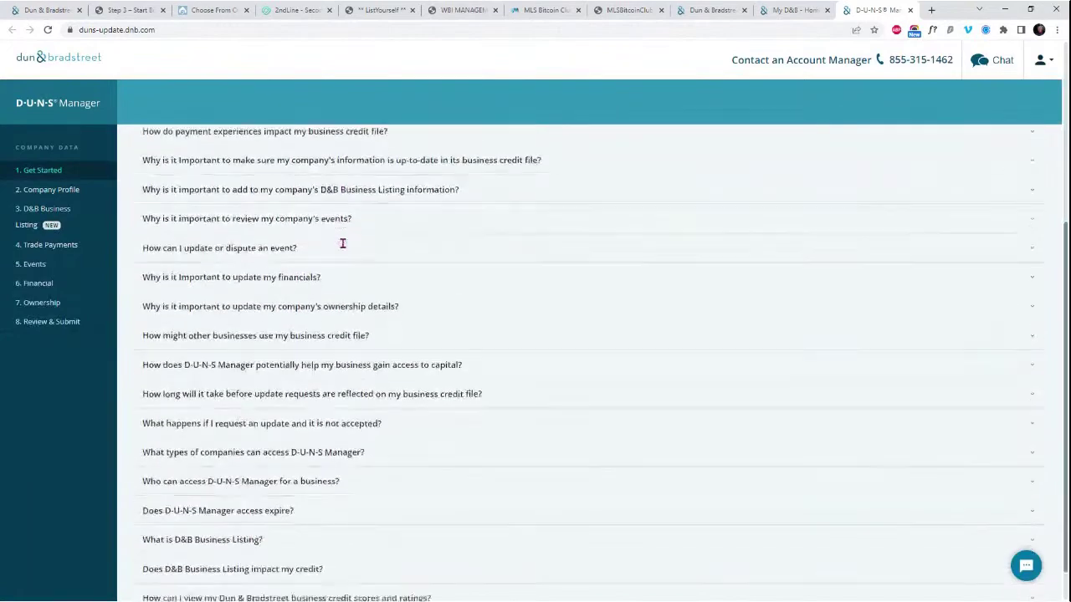
scroll(358, 320, up, 4)
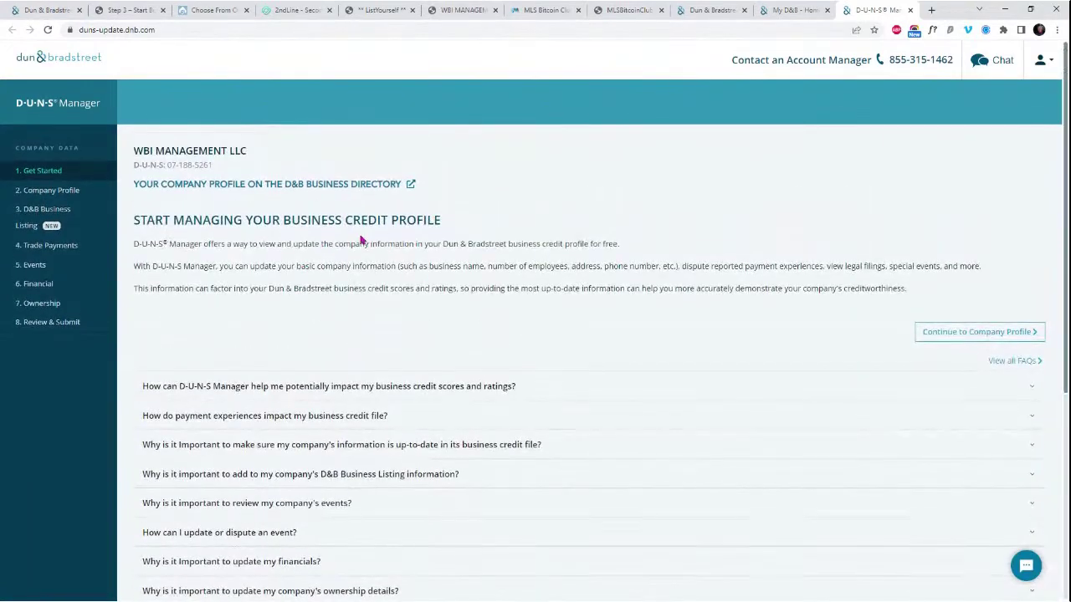
- Enlarge the D-U-N-S Manager page by three zoom levels, reload it and dismiss the chat prompt
key(ctrl+plus)
key(ctrl+plus)
key(ctrl+plus)
key(F5)
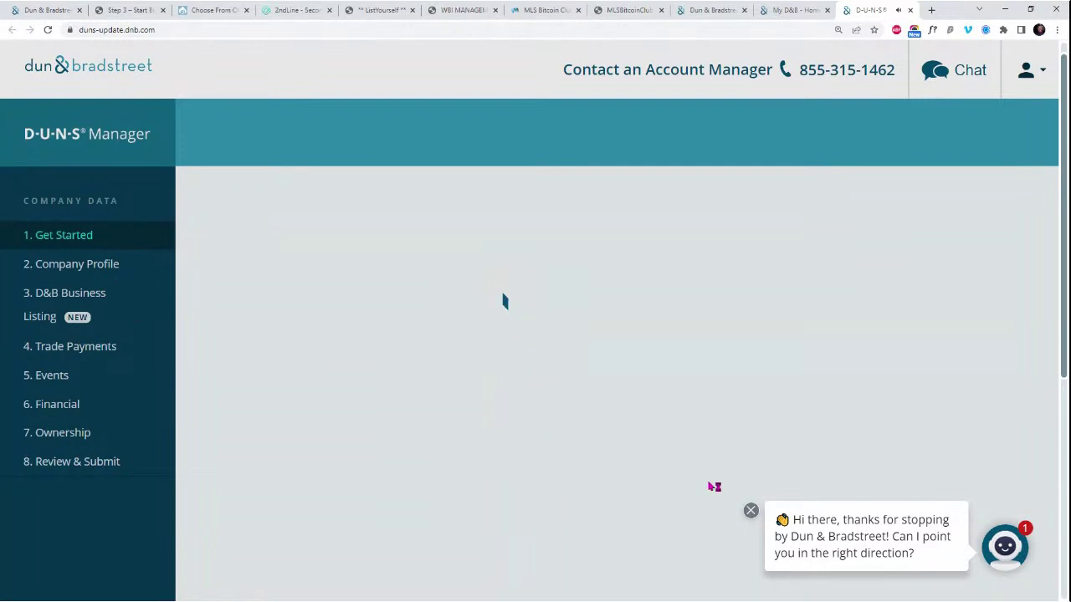
click(750, 511)
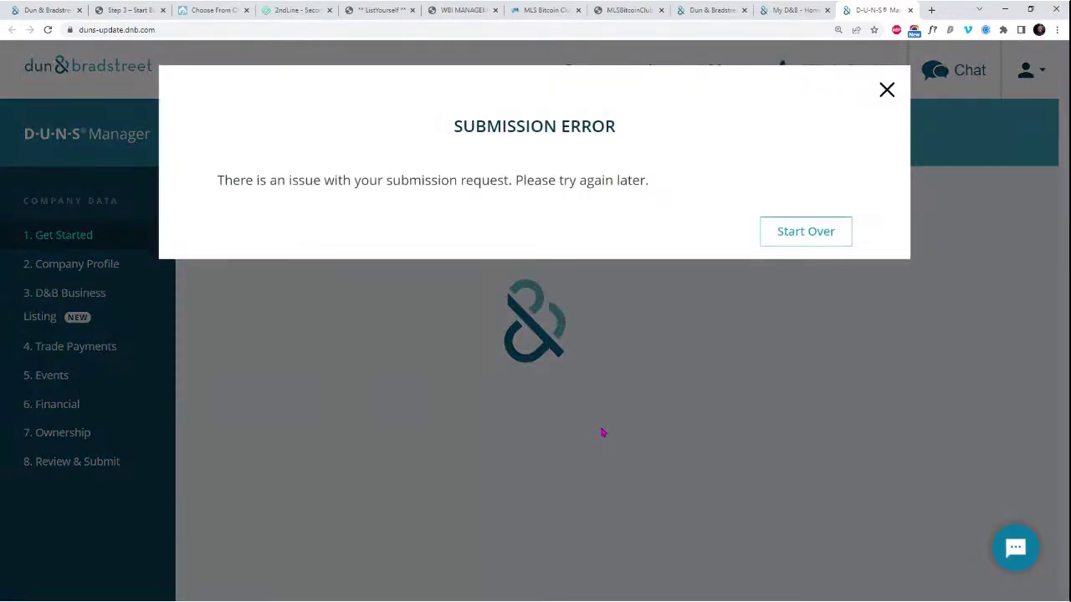
- Start over from the submission error and open CreditSignal for Wbi Enterprises LLC from My Apps
click(820, 245)
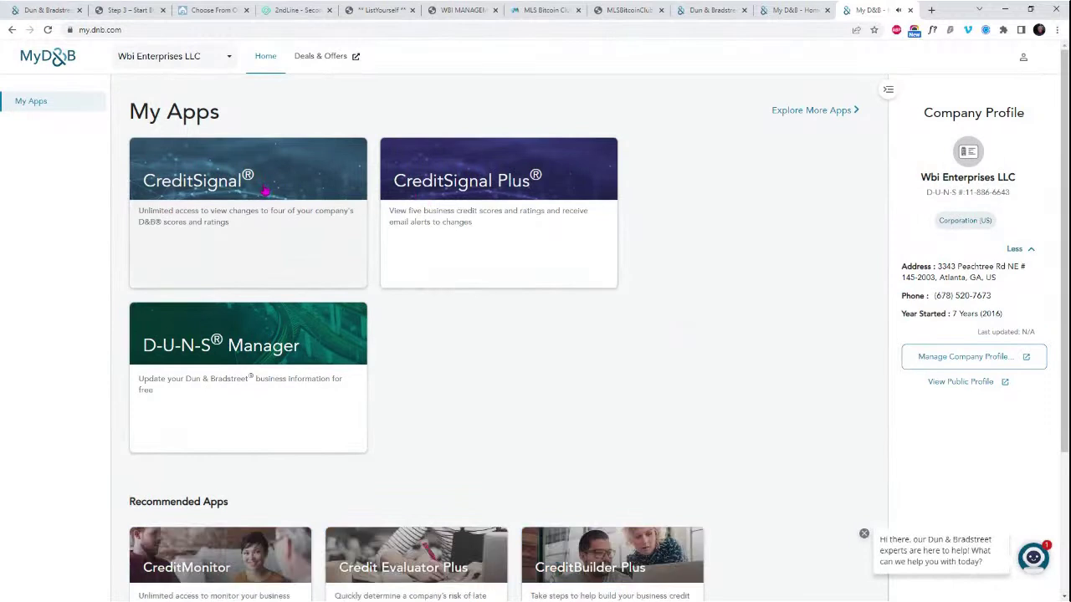
click(265, 192)
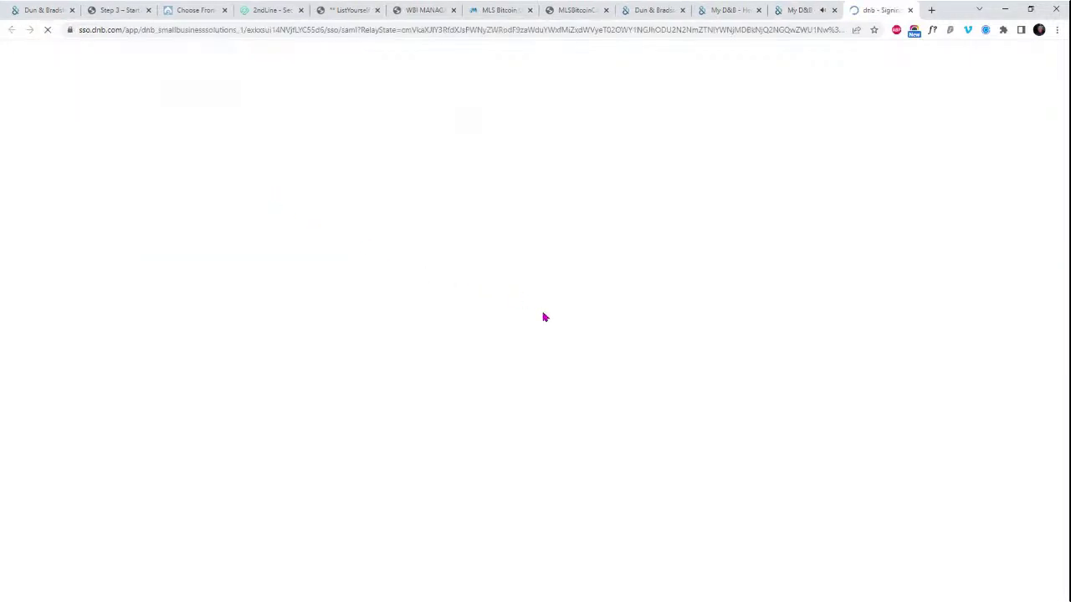